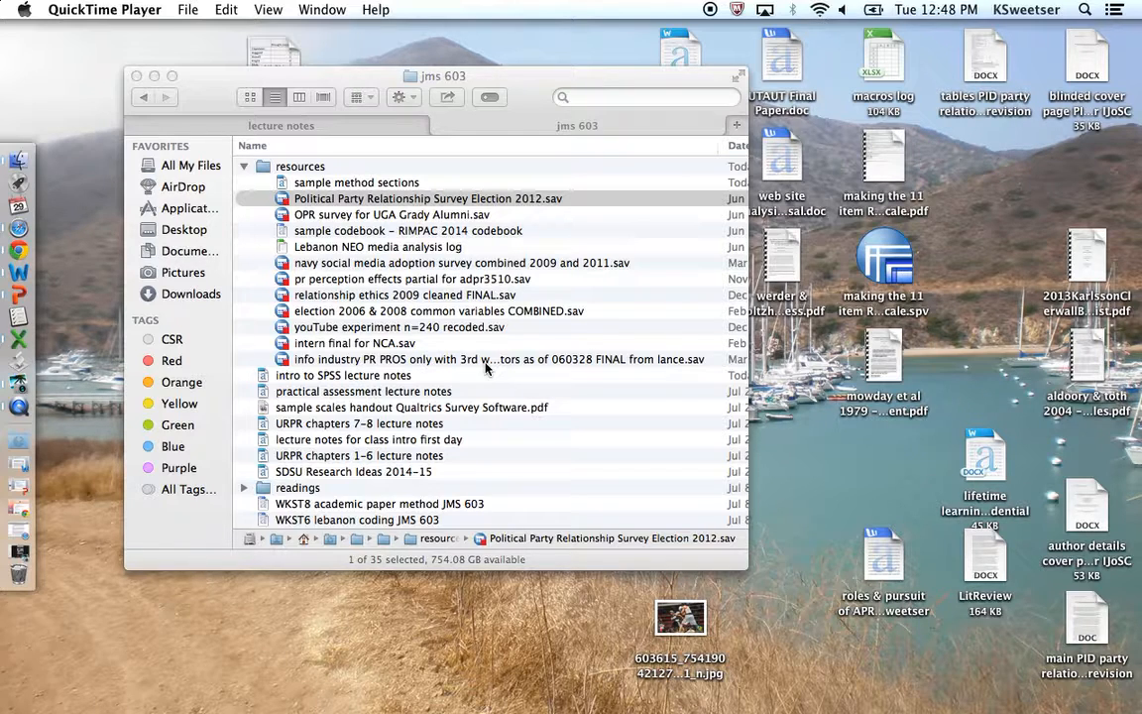
- Open Political Party Relationship Survey Election 2012.sav in SPSS Statistics and keep commands displayed in the log in the Viewer options
{"action": "double_click", "coordinate": [403, 203]}
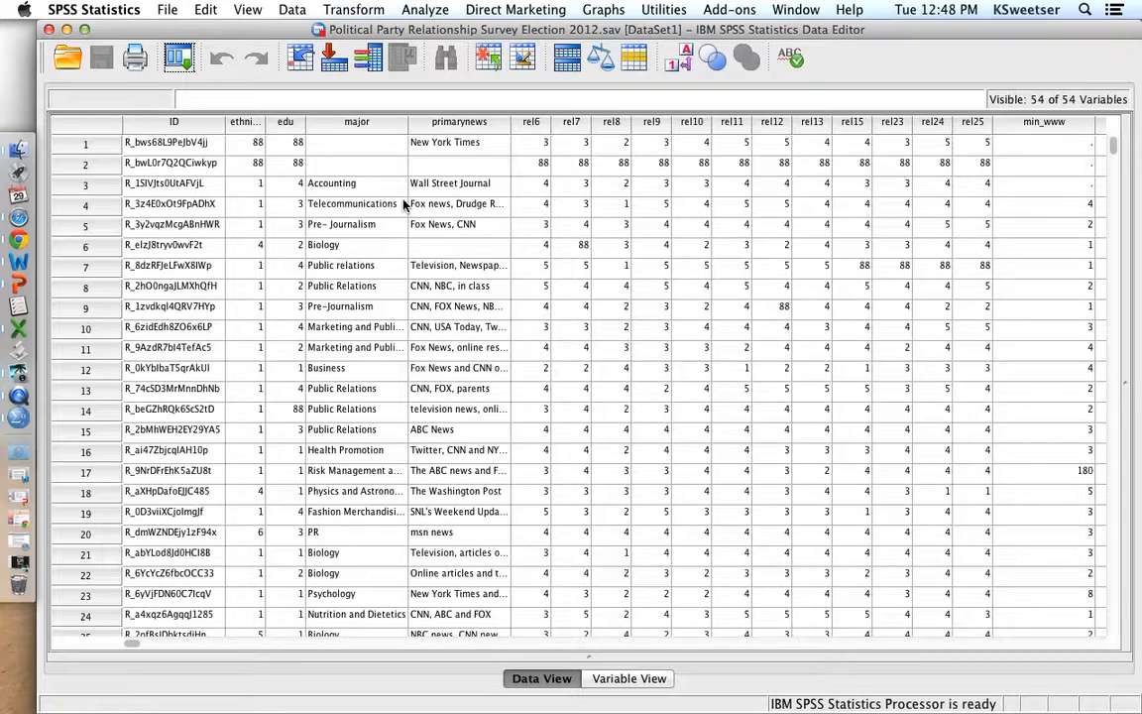
{"action": "left_click", "coordinate": [166, 10]}
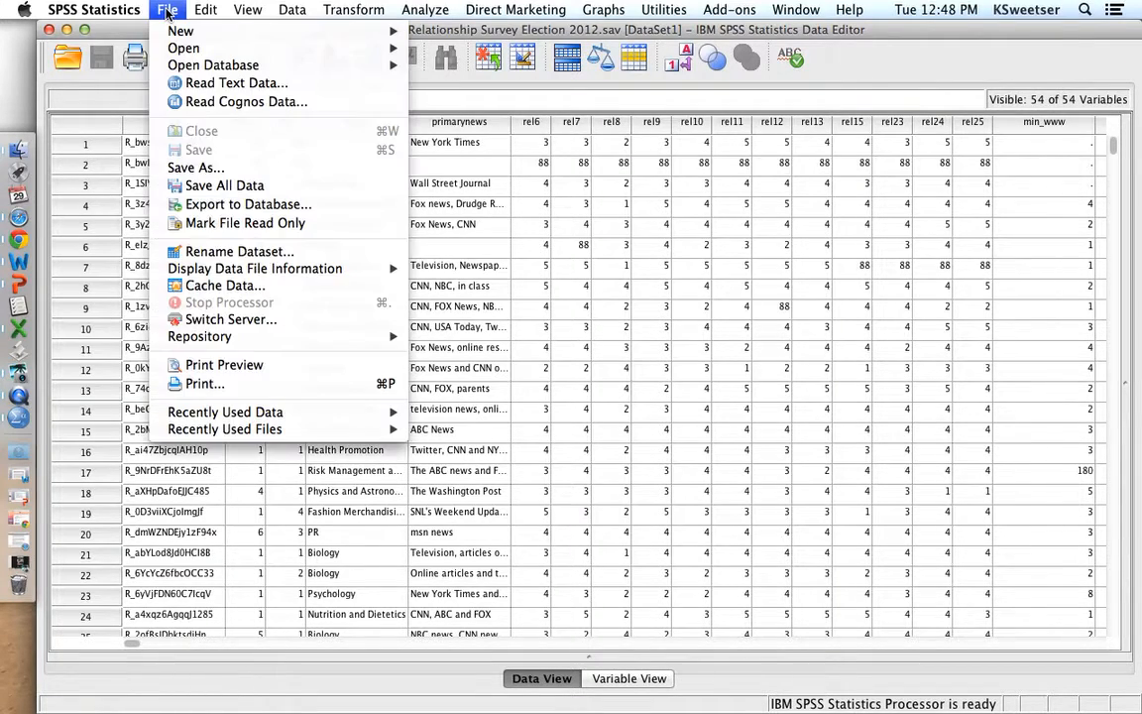
{"action": "mouse_move", "coordinate": [116, 12]}
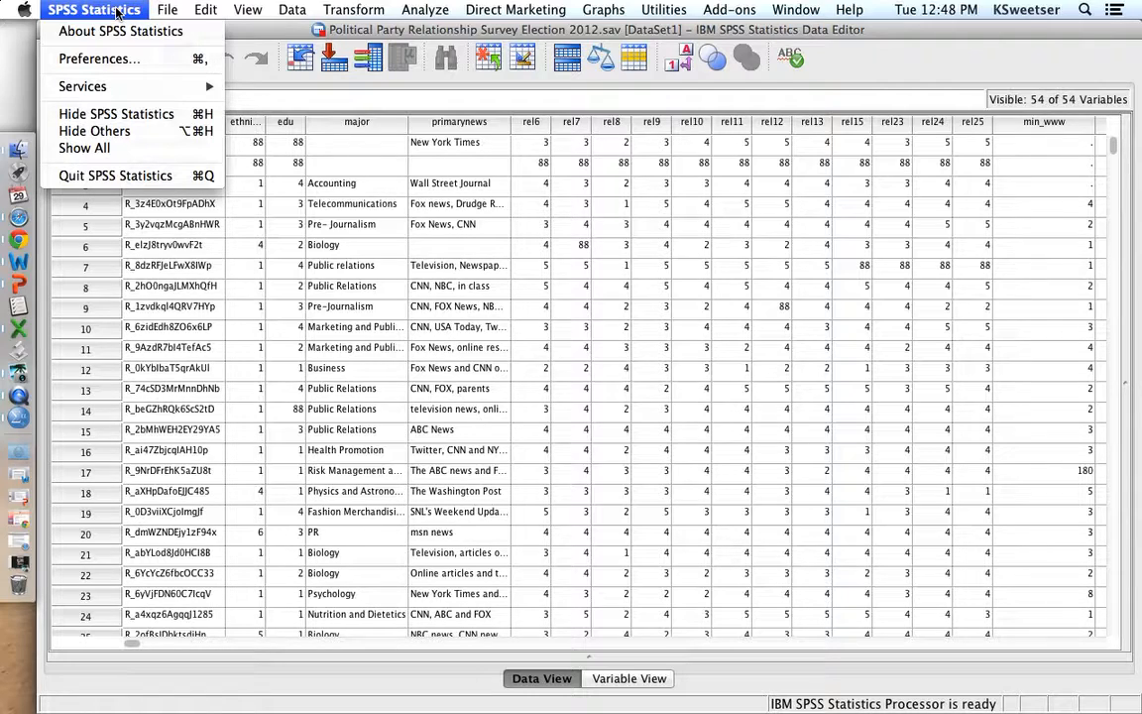
{"action": "left_click", "coordinate": [114, 58]}
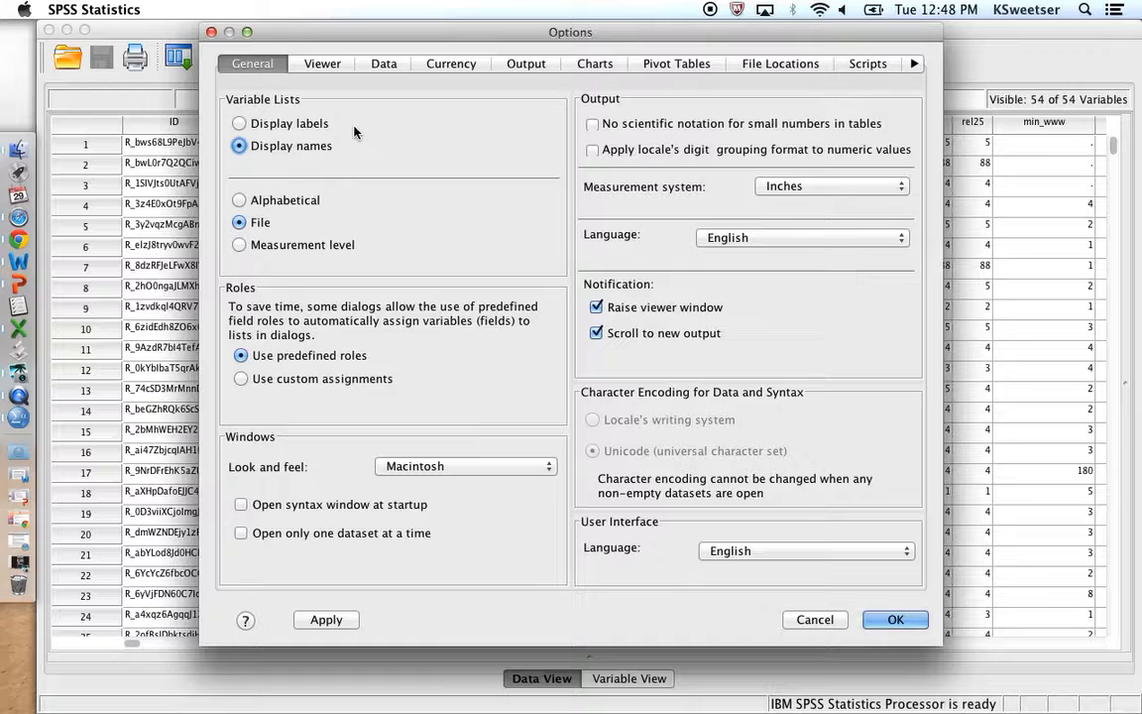
{"action": "left_click", "coordinate": [325, 66]}
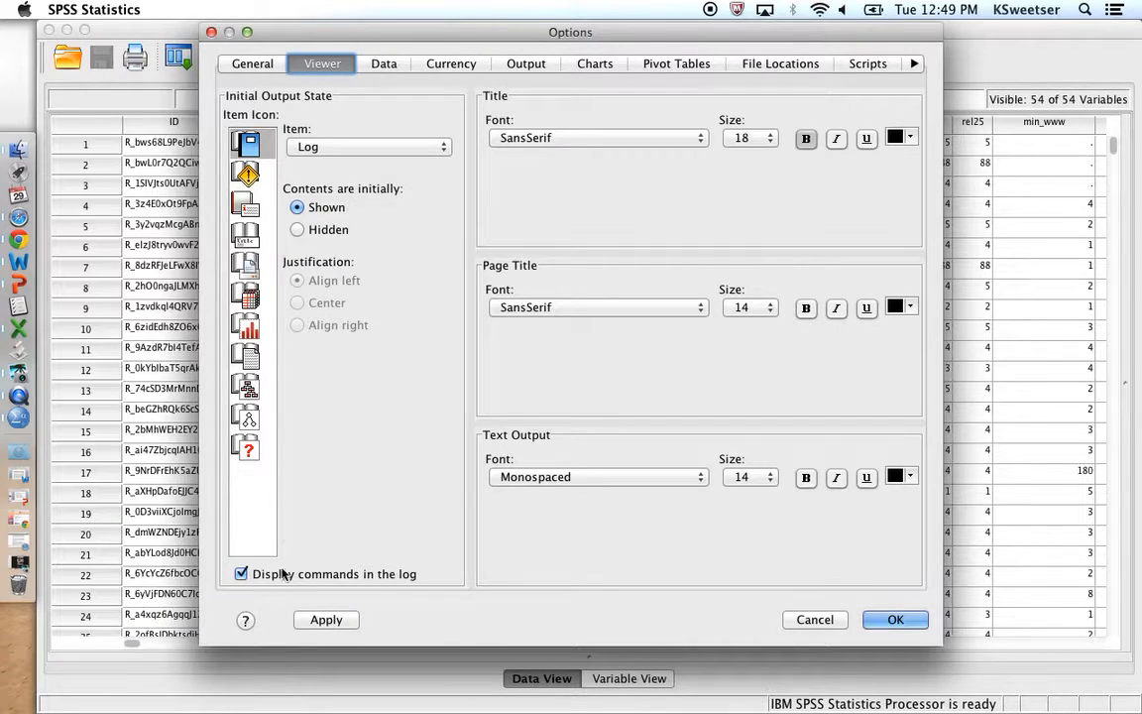
{"action": "left_click", "coordinate": [246, 578]}
{"action": "left_click", "coordinate": [245, 578]}
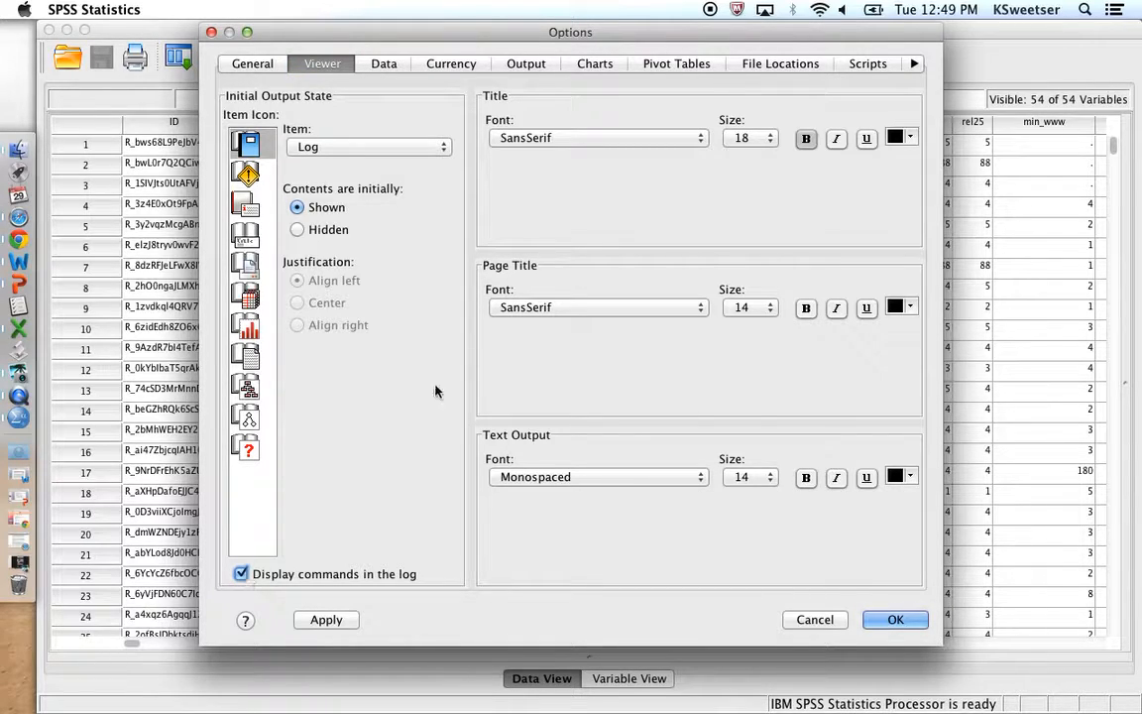
- Set outline and pivot table labeling to Names and Labels for variables and Values and Labels for variable values, and accept the options
{"action": "left_click", "coordinate": [526, 67]}
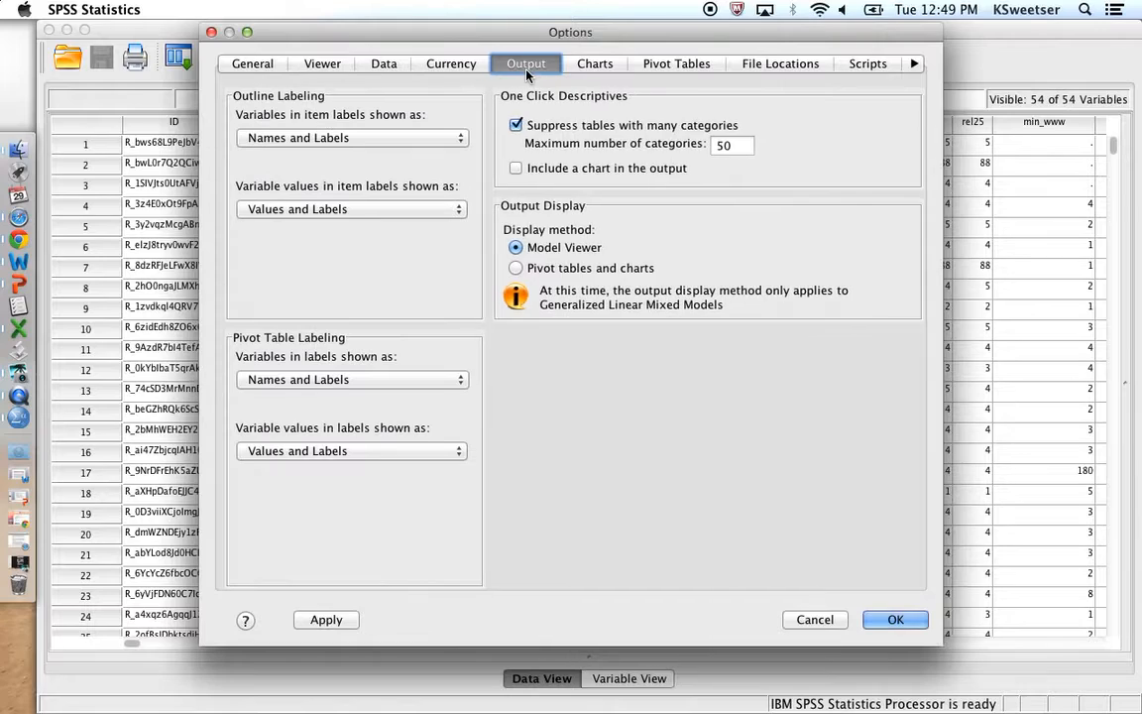
{"action": "left_click", "coordinate": [431, 143]}
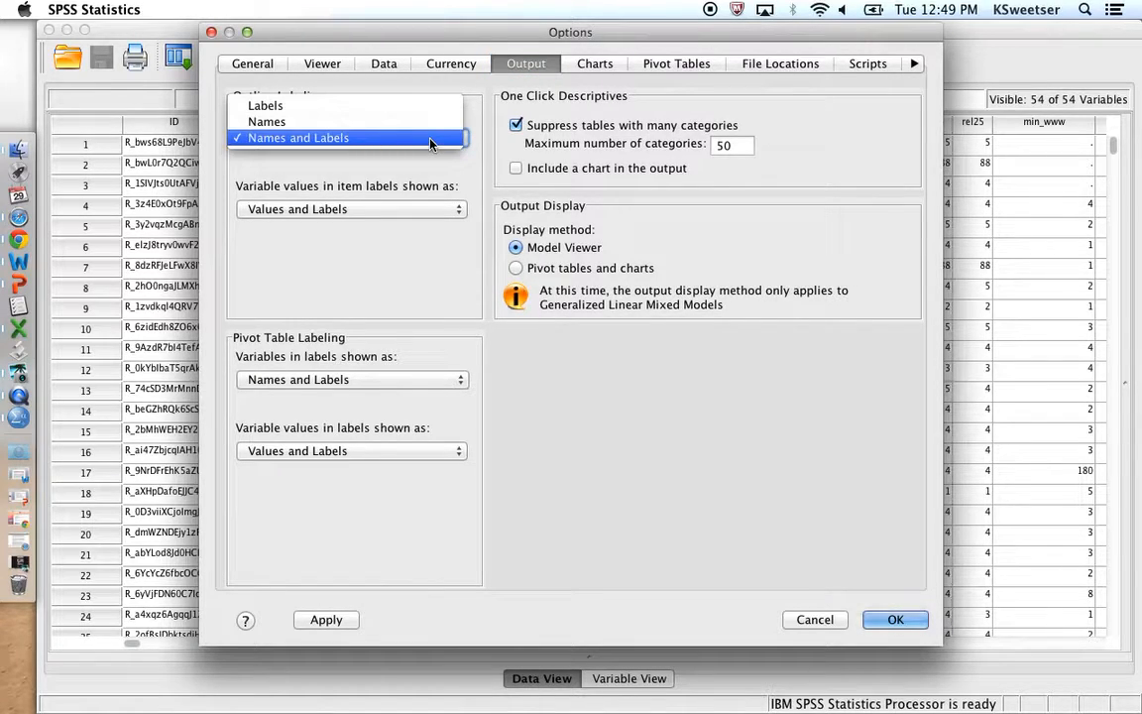
{"action": "left_click", "coordinate": [432, 141]}
{"action": "left_click", "coordinate": [436, 210]}
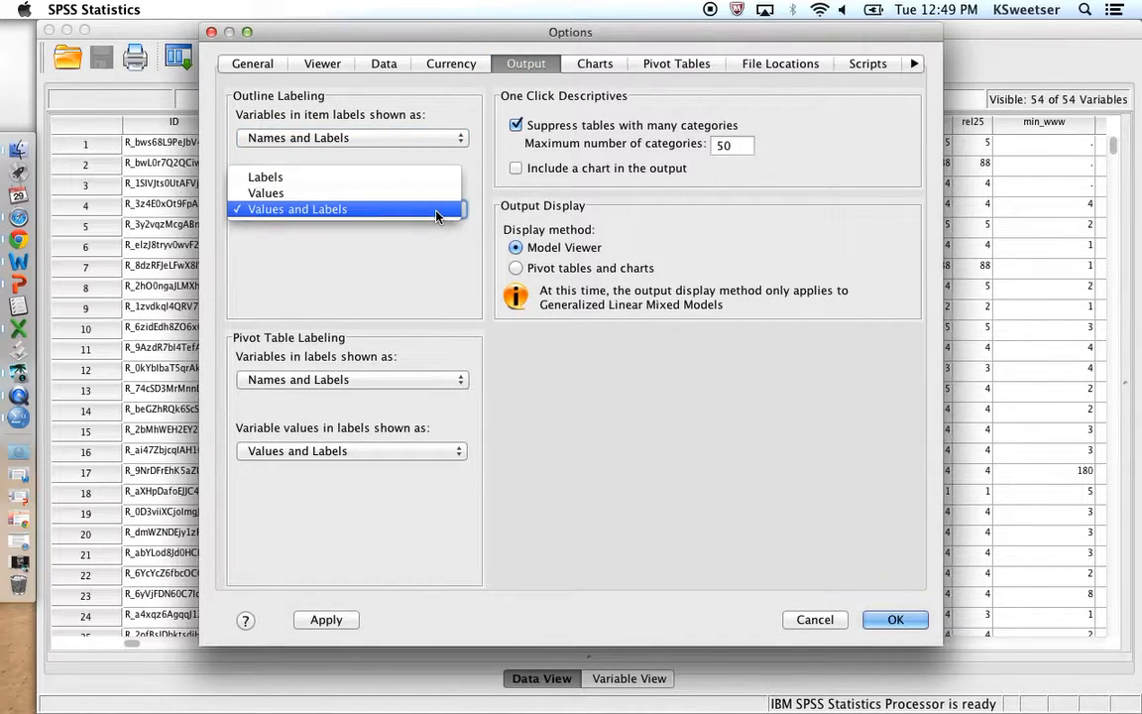
{"action": "left_click", "coordinate": [436, 209]}
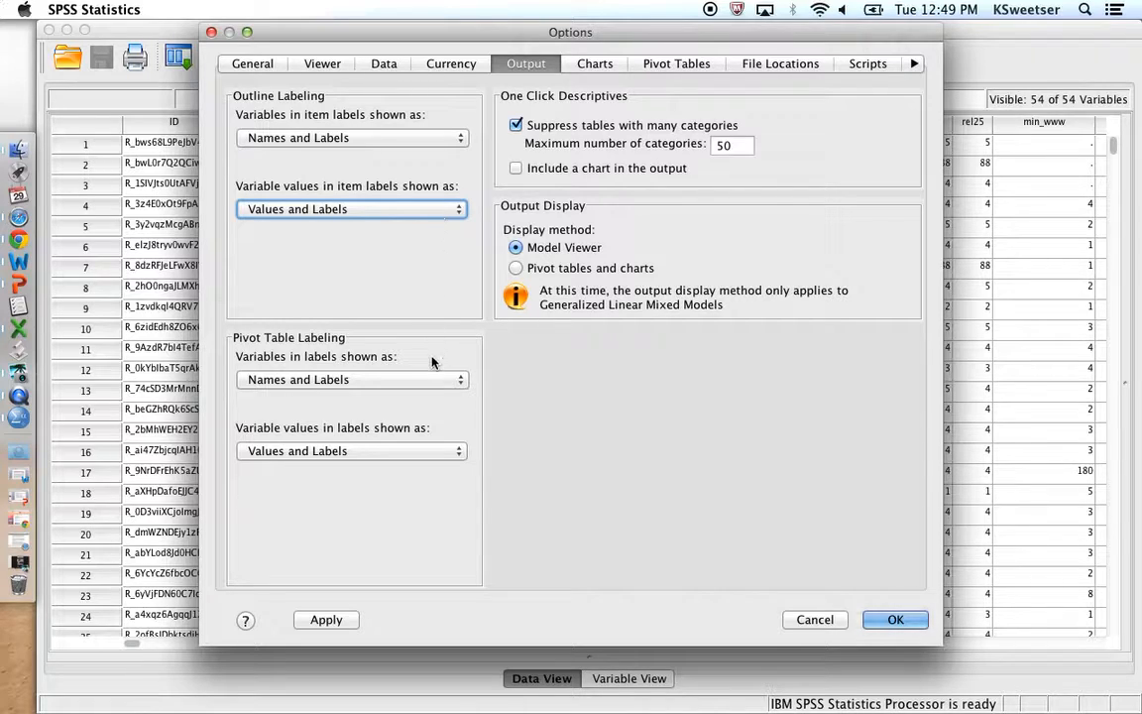
{"action": "left_click", "coordinate": [434, 380]}
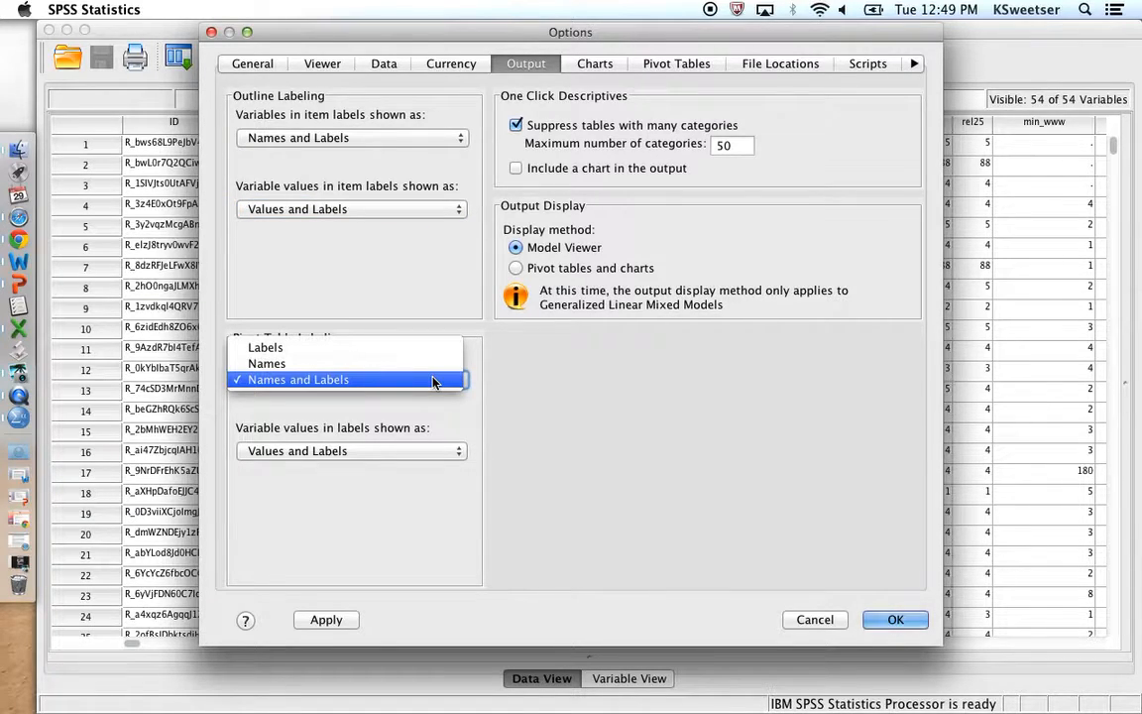
{"action": "left_click", "coordinate": [433, 381]}
{"action": "left_click", "coordinate": [436, 452]}
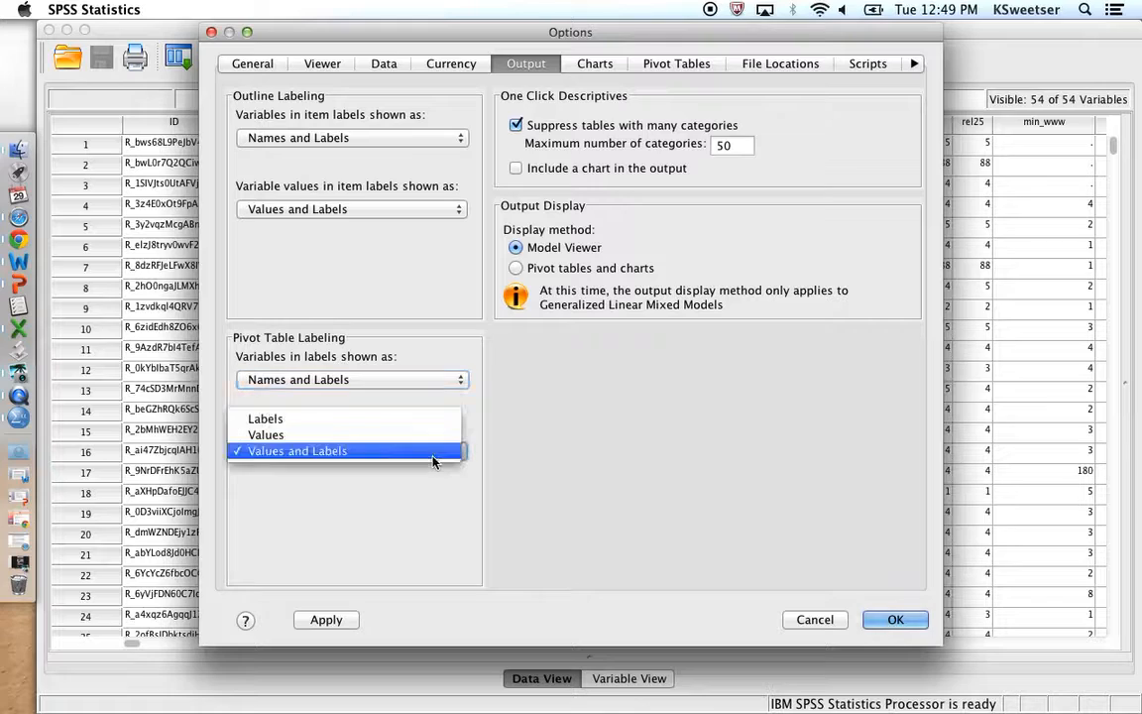
{"action": "left_click", "coordinate": [433, 454]}
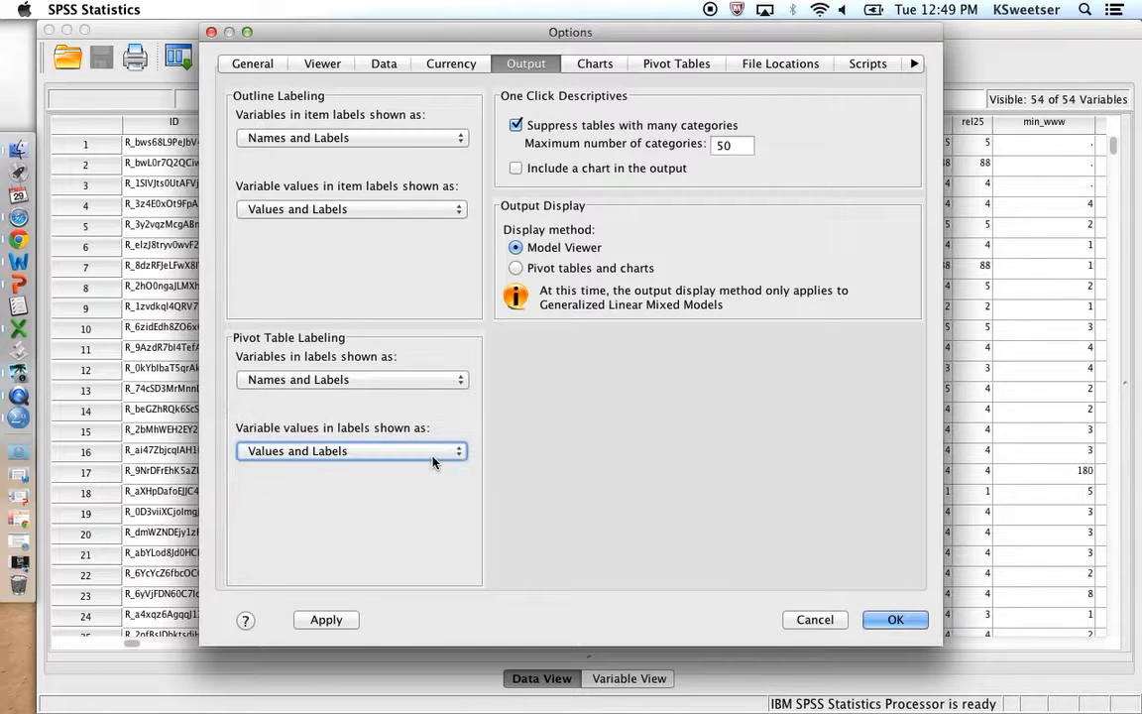
{"action": "left_click", "coordinate": [897, 620]}
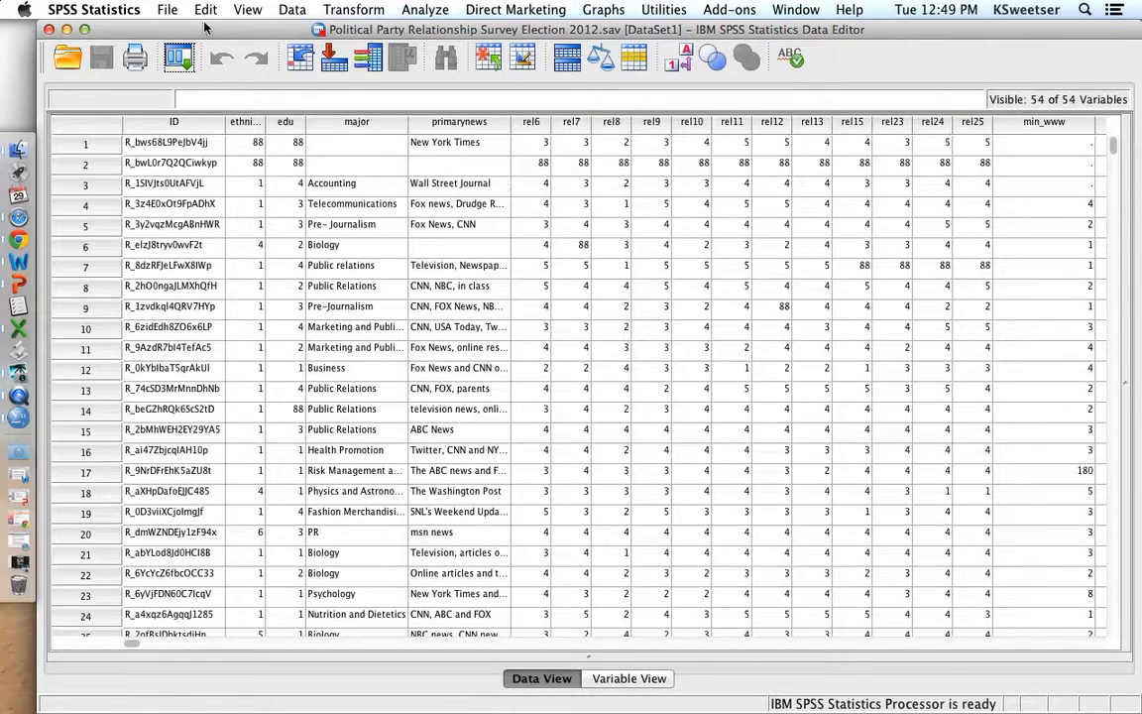
- Save the dataset under a new .sav file name made of the analyst's last and first names joined by an underscore
{"action": "left_click", "coordinate": [164, 10]}
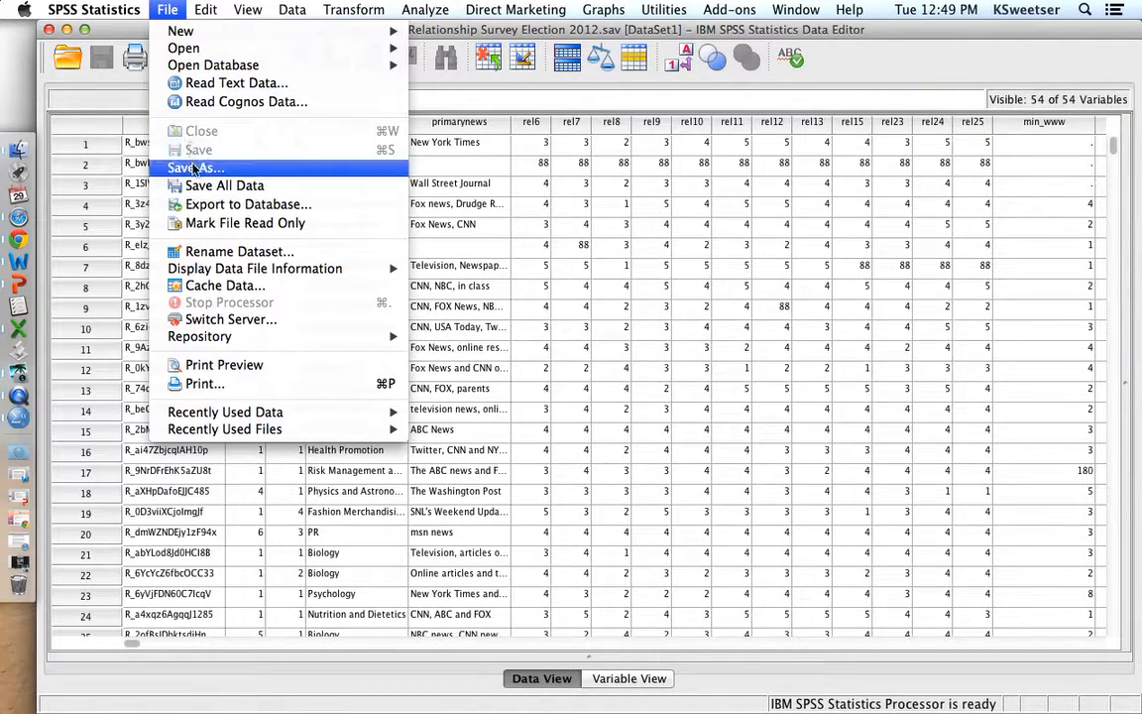
{"action": "left_click", "coordinate": [195, 166]}
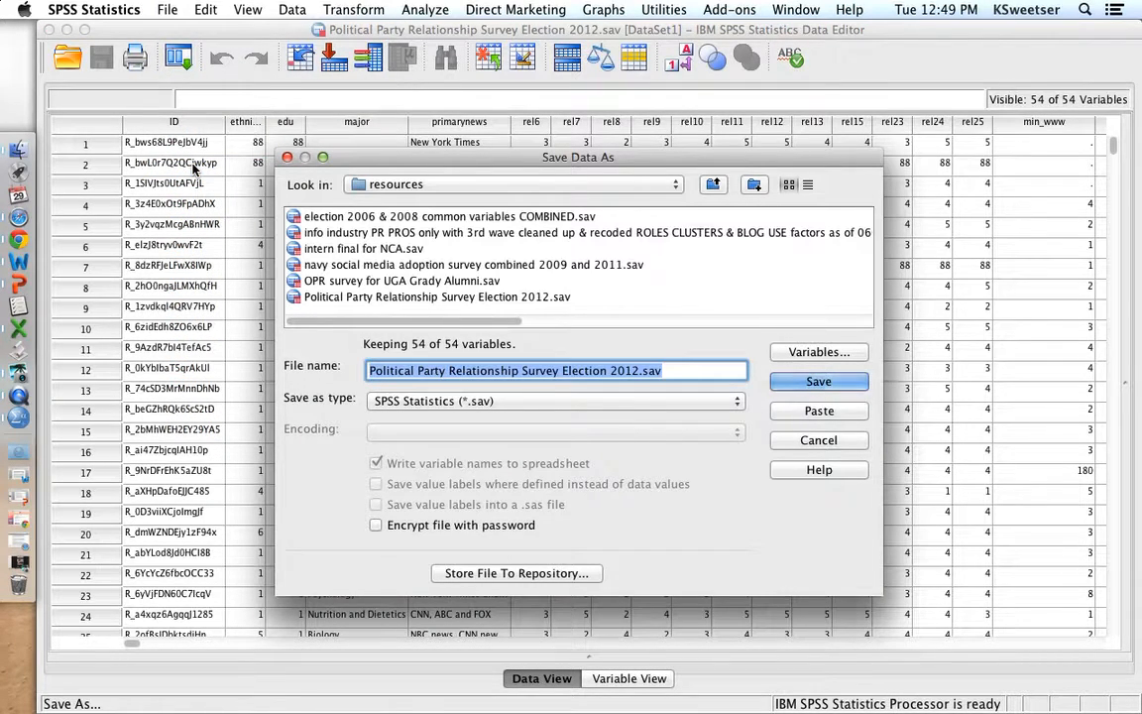
{"action": "type", "text": "sweetser_"}
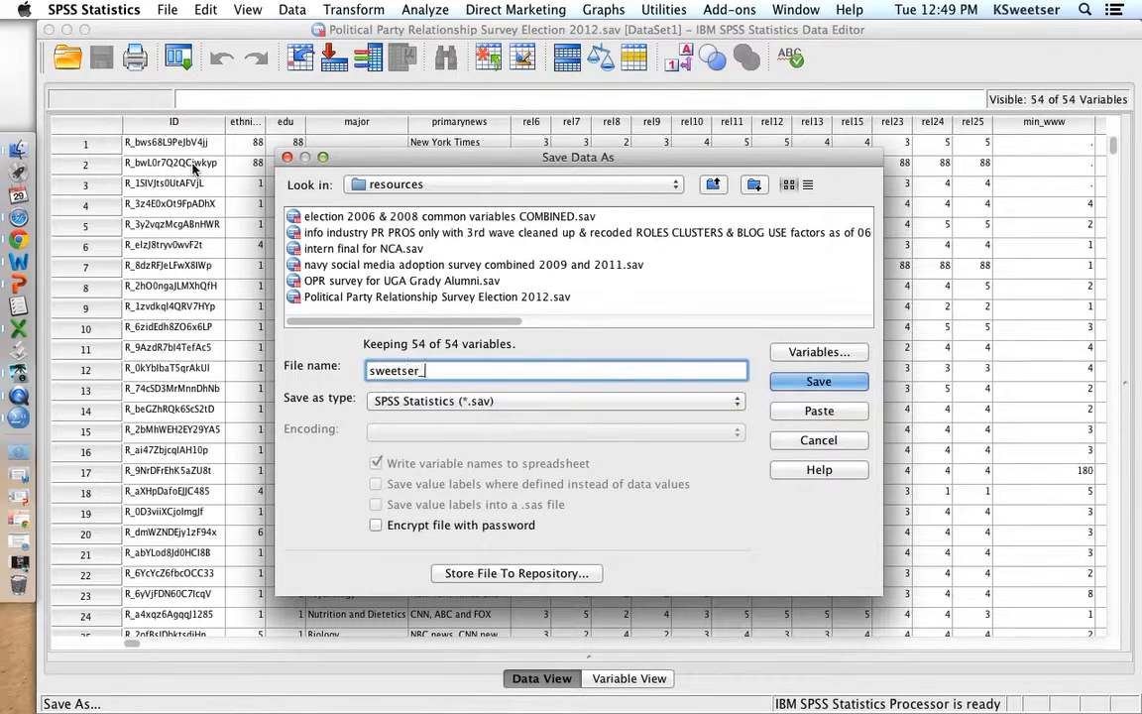
{"action": "type", "text": "kaye.sav"}
{"action": "left_click", "coordinate": [818, 383]}
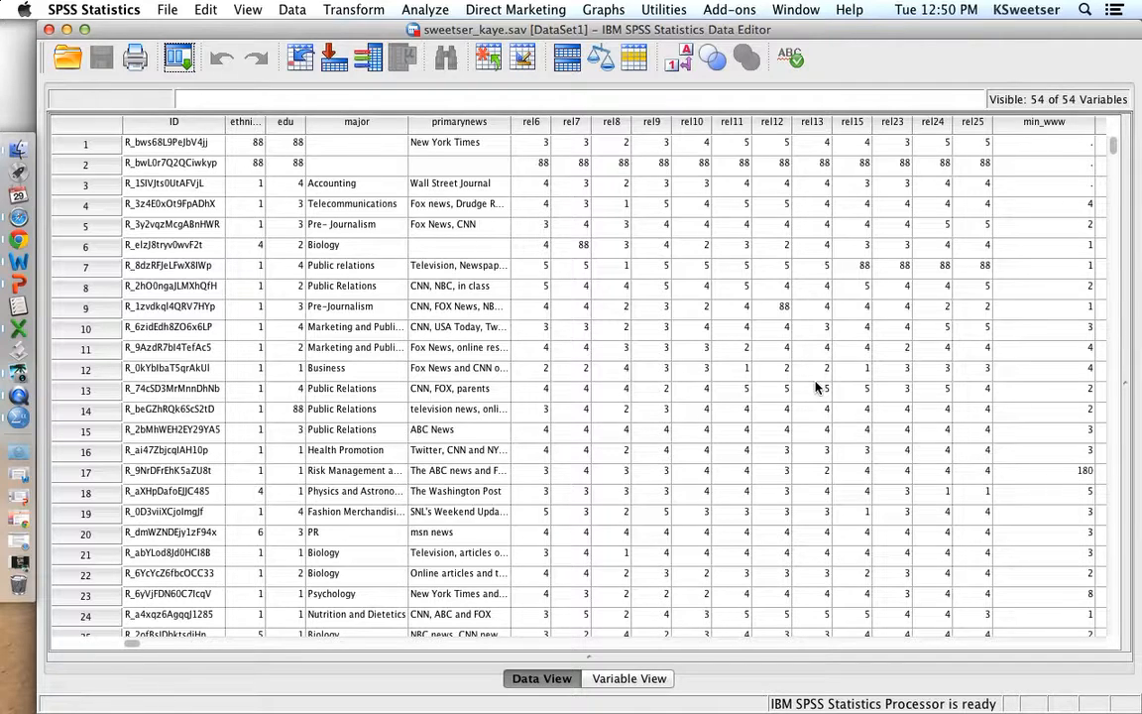
- Run Frequencies on rel7 and rel8 and view both frequency tables
{"action": "left_click", "coordinate": [427, 10]}
{"action": "mouse_move", "coordinate": [449, 53]}
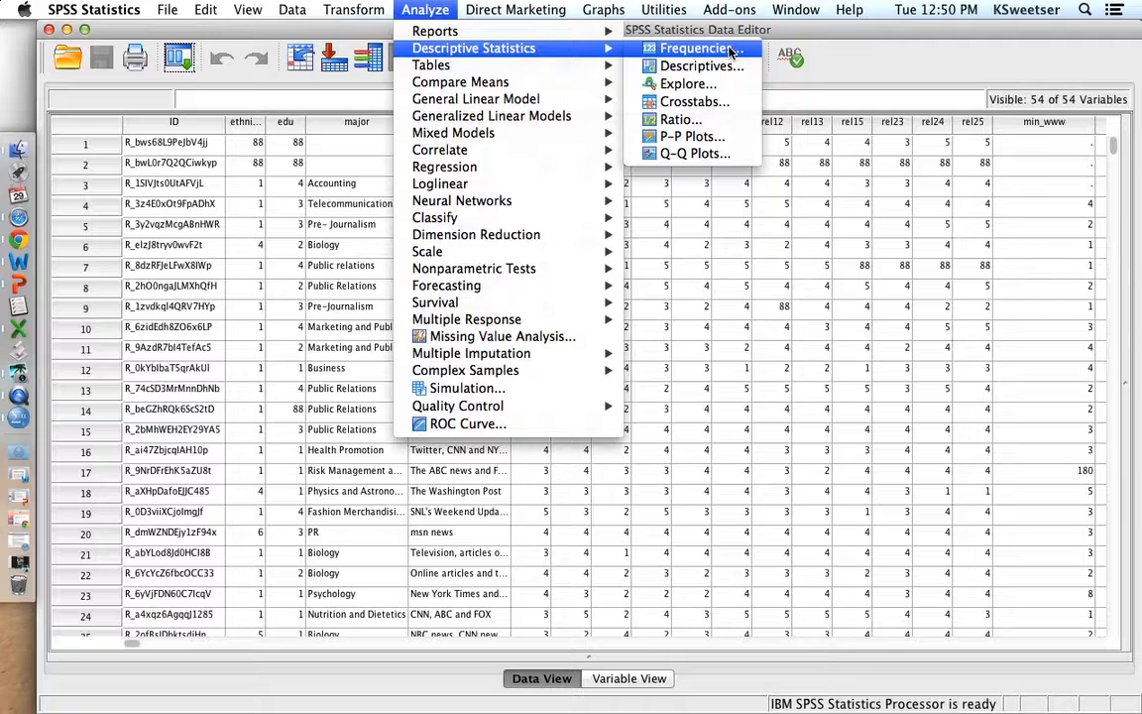
{"action": "left_click", "coordinate": [694, 49]}
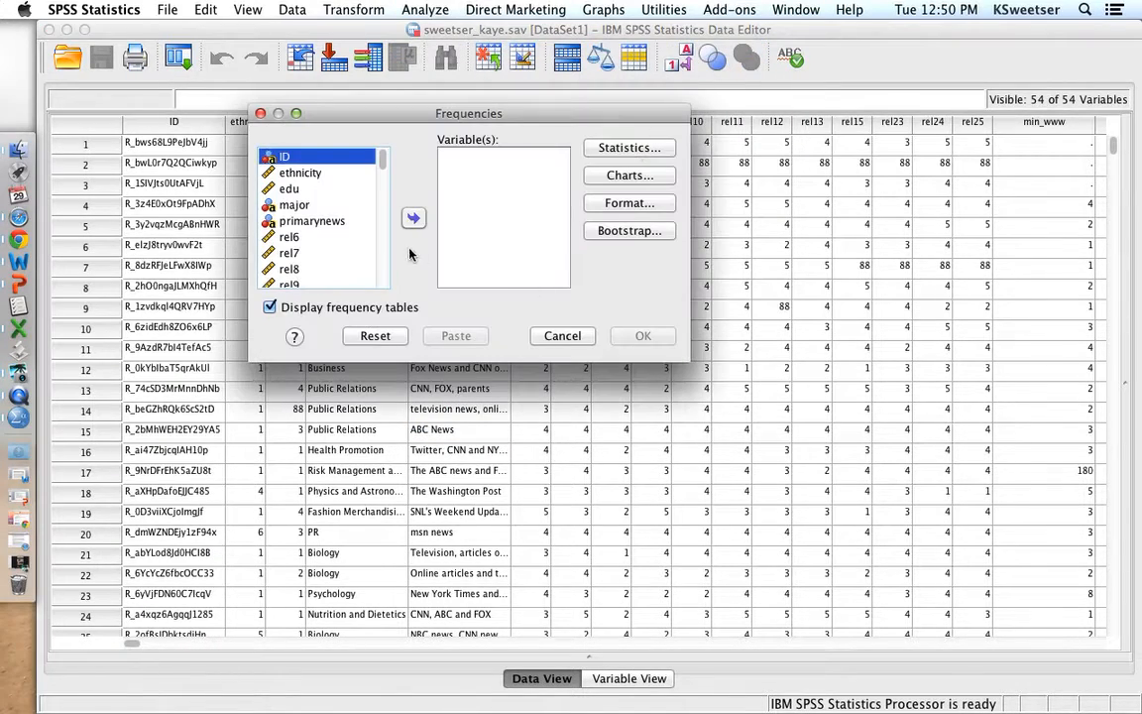
{"action": "double_click", "coordinate": [289, 256]}
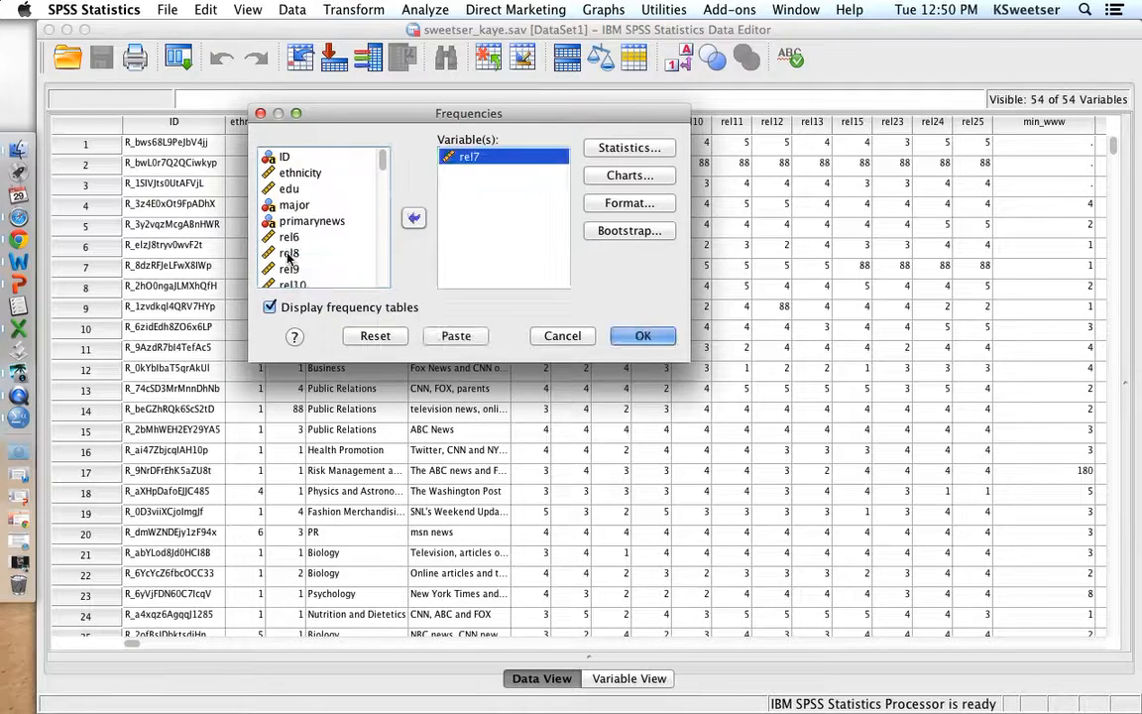
{"action": "double_click", "coordinate": [289, 256]}
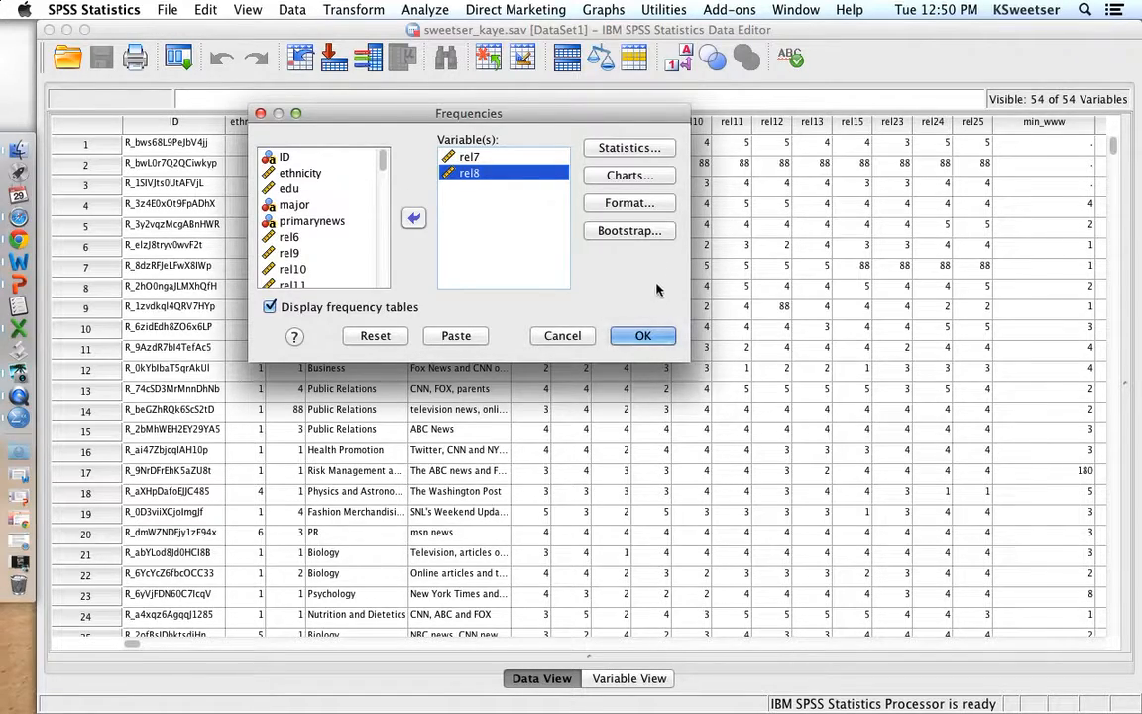
{"action": "left_click", "coordinate": [644, 335]}
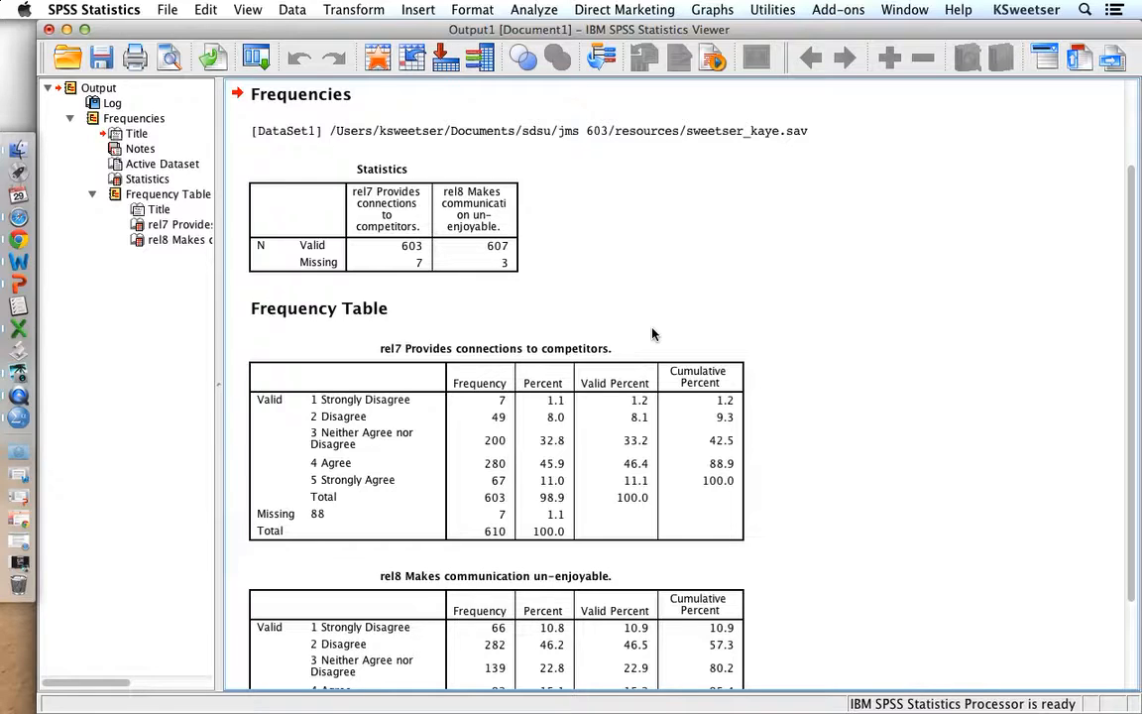
{"action": "scroll", "coordinate": [652, 333], "scroll_direction": "down", "scroll_amount": 3}
{"action": "left_click", "coordinate": [652, 333]}
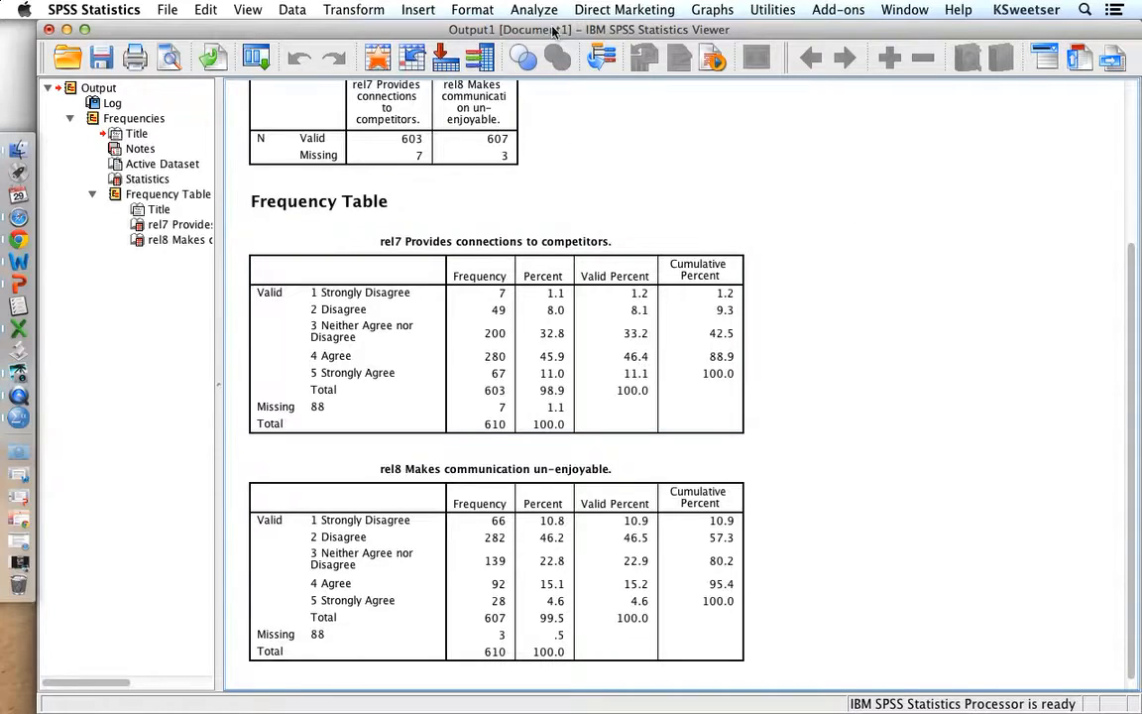
- Set up a Recode into Same Variables for rel8 and add the rule changing old value 1 to 5
{"action": "left_click", "coordinate": [353, 10]}
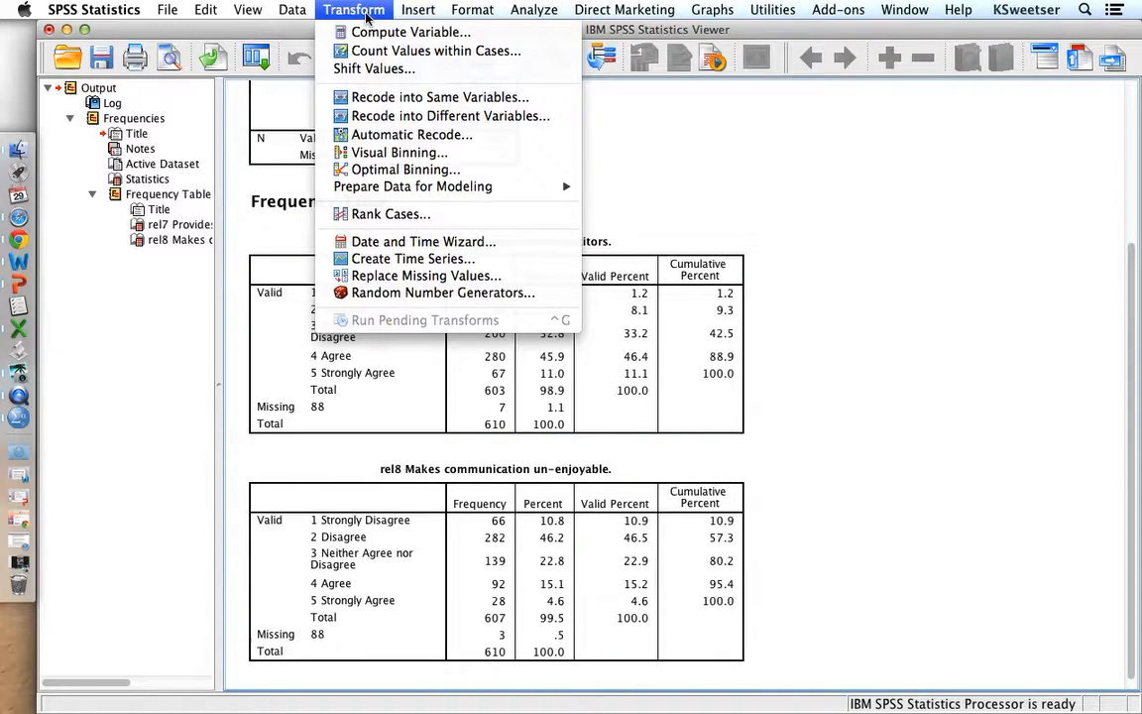
{"action": "left_click", "coordinate": [374, 99]}
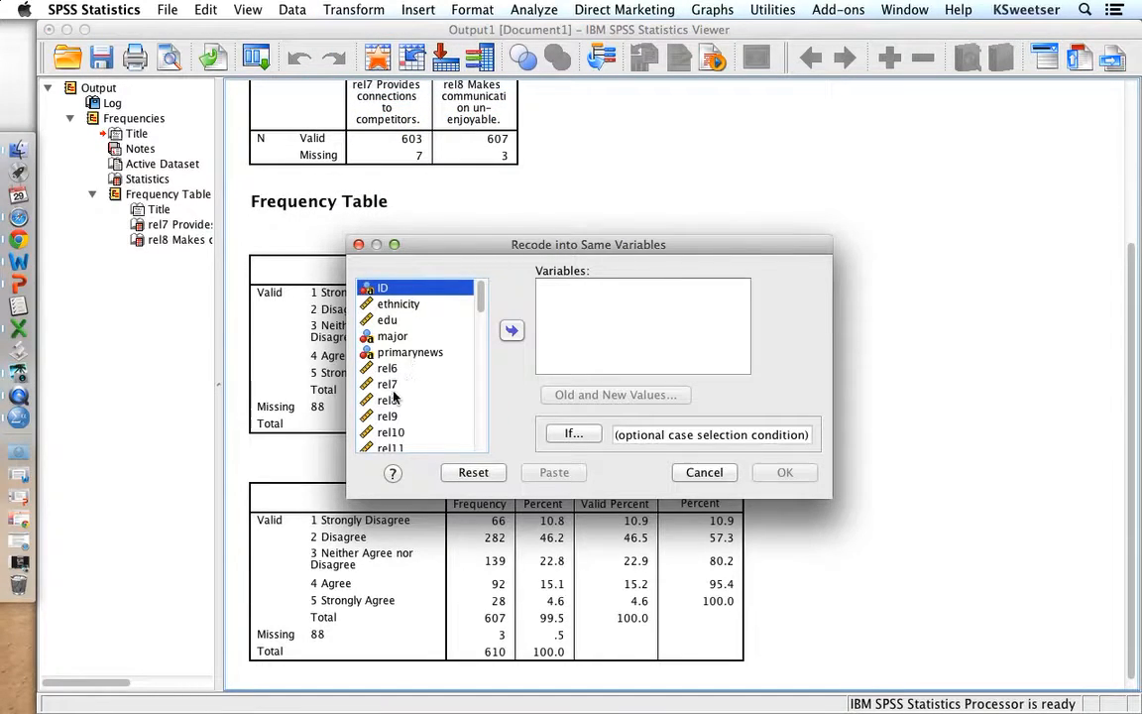
{"action": "left_click", "coordinate": [388, 400]}
{"action": "left_click", "coordinate": [512, 330]}
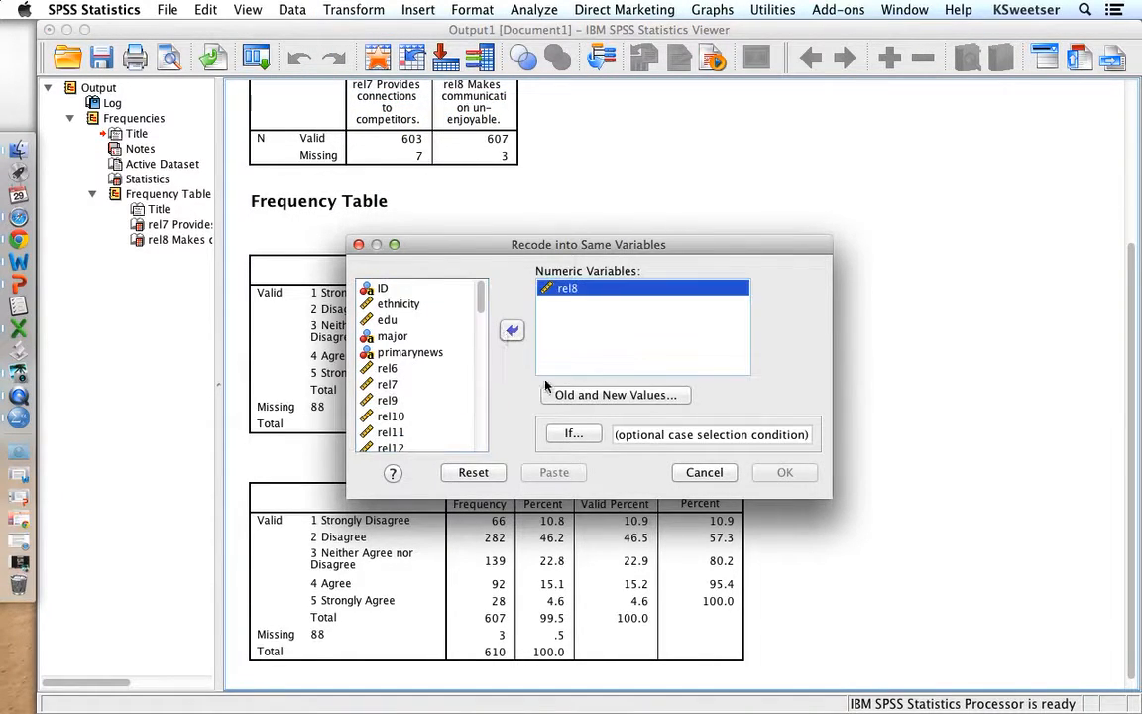
{"action": "left_click", "coordinate": [565, 401]}
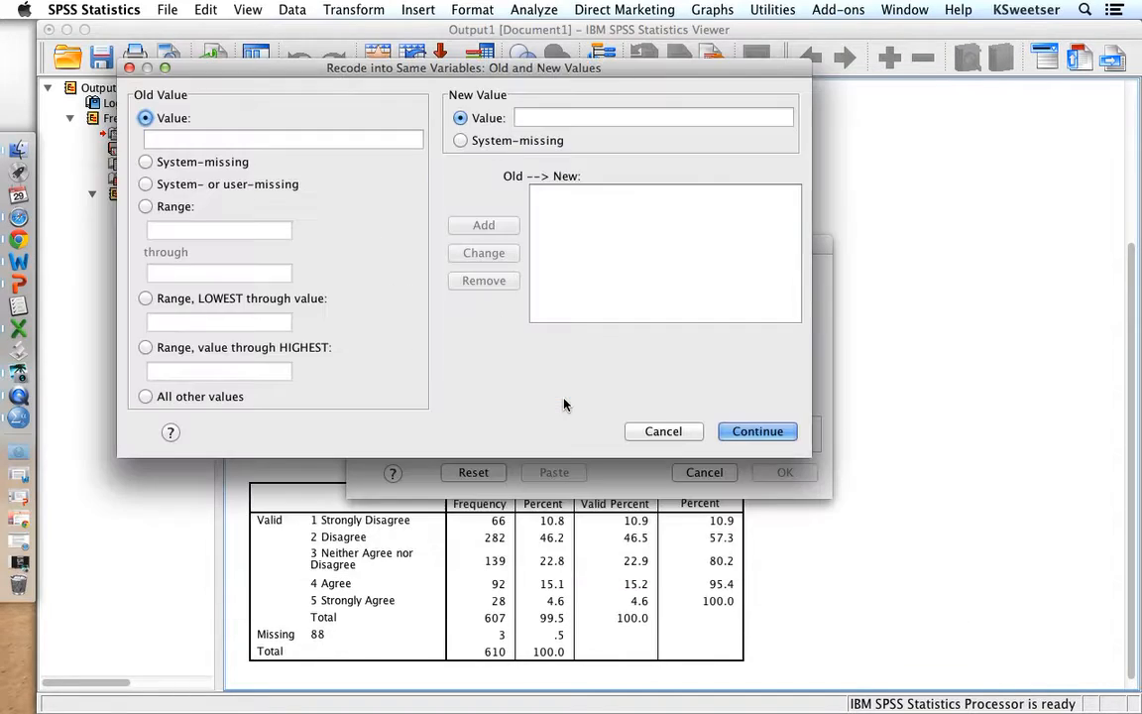
{"action": "left_click", "coordinate": [322, 139]}
{"action": "type", "text": "1"}
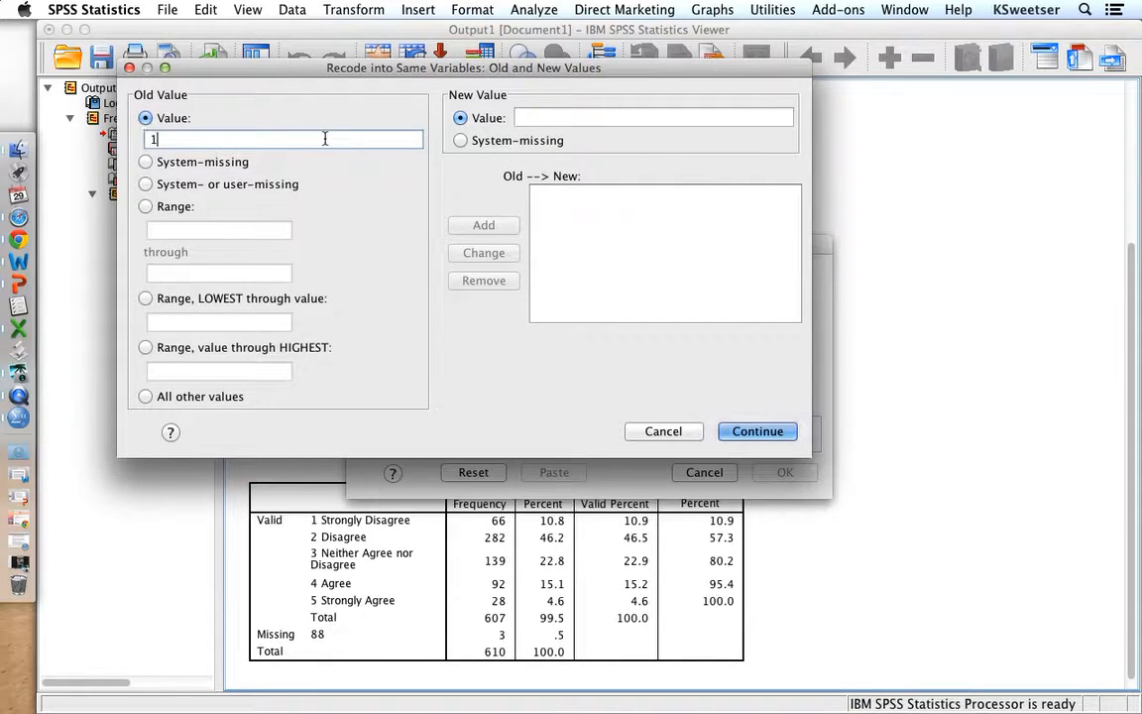
{"action": "left_click", "coordinate": [523, 117]}
{"action": "type", "text": "5"}
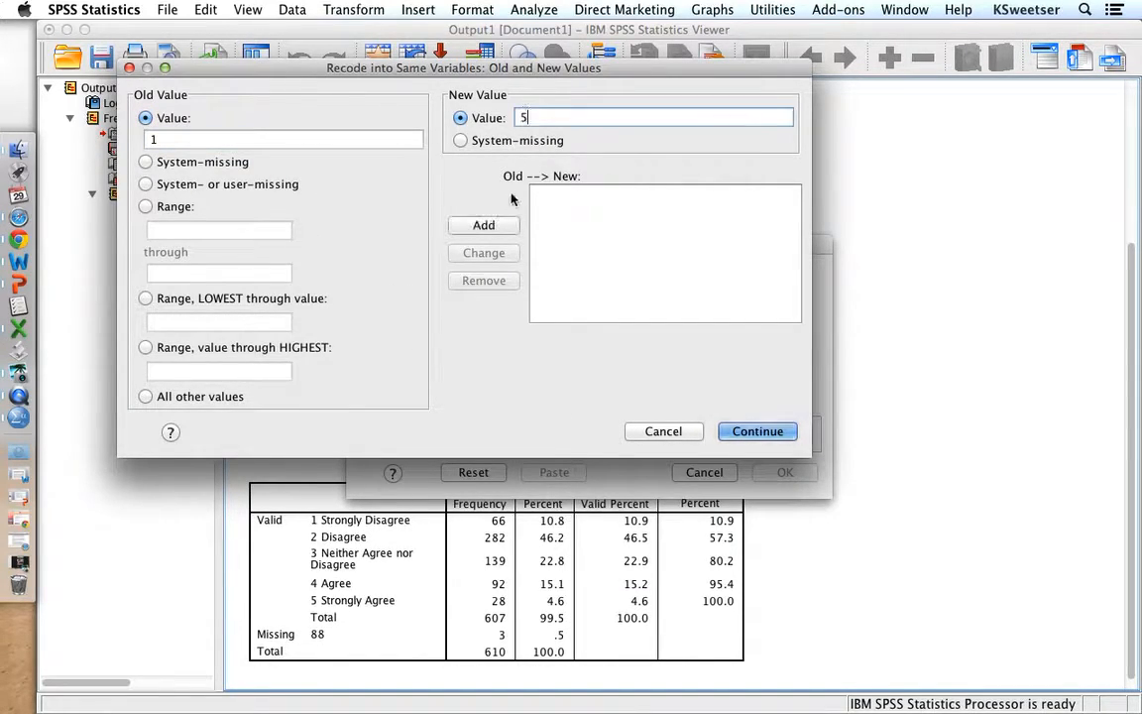
{"action": "left_click", "coordinate": [484, 225]}
- Add the rel8 recode rules changing old value 2 to 4 and keeping 3 as 3
{"action": "left_click", "coordinate": [347, 139]}
{"action": "type", "text": "2"}
{"action": "left_click", "coordinate": [523, 117]}
{"action": "type", "text": "4"}
{"action": "left_click", "coordinate": [483, 225]}
{"action": "left_click", "coordinate": [353, 140]}
{"action": "type", "text": "3"}
{"action": "left_click", "coordinate": [516, 116]}
{"action": "type", "text": "3"}
{"action": "left_click", "coordinate": [486, 226]}
- Add the rules changing old value 4 to 2 and 5 to 1, and run the recode of rel8
{"action": "left_click", "coordinate": [370, 139]}
{"action": "type", "text": "4"}
{"action": "left_click", "coordinate": [548, 117]}
{"action": "type", "text": "2"}
{"action": "left_click", "coordinate": [483, 225]}
{"action": "left_click", "coordinate": [365, 139]}
{"action": "type", "text": "5"}
{"action": "left_click", "coordinate": [550, 116]}
{"action": "type", "text": "1"}
{"action": "left_click", "coordinate": [482, 225]}
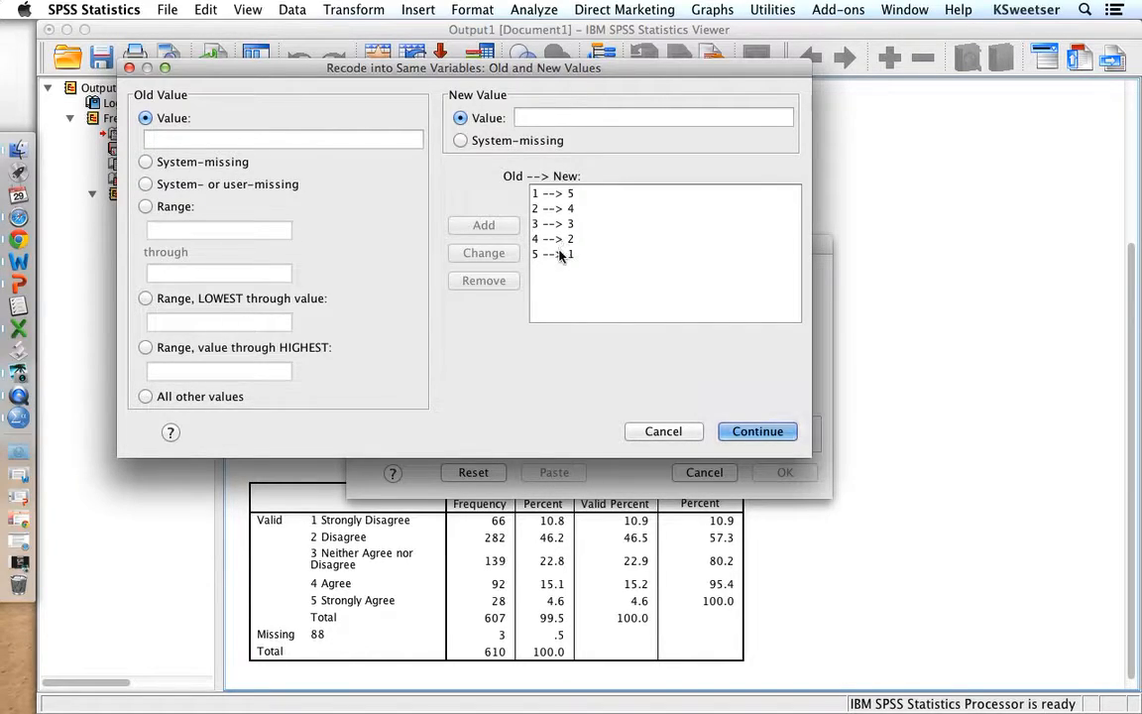
{"action": "left_click", "coordinate": [753, 431]}
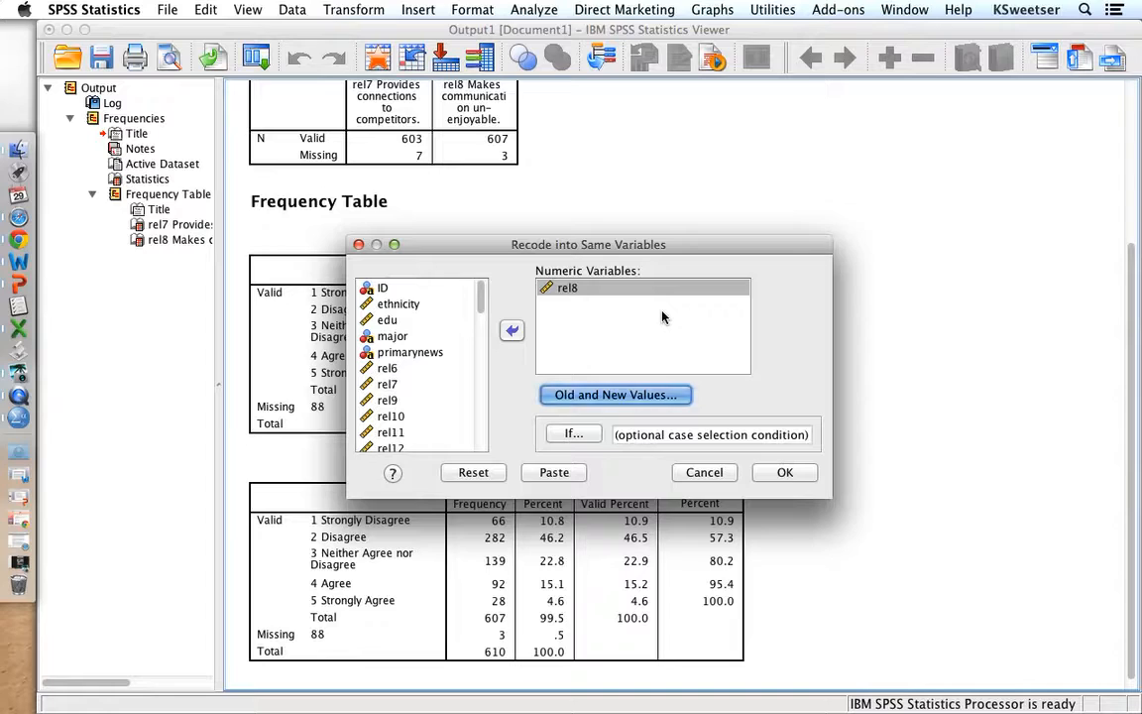
{"action": "left_click", "coordinate": [785, 472]}
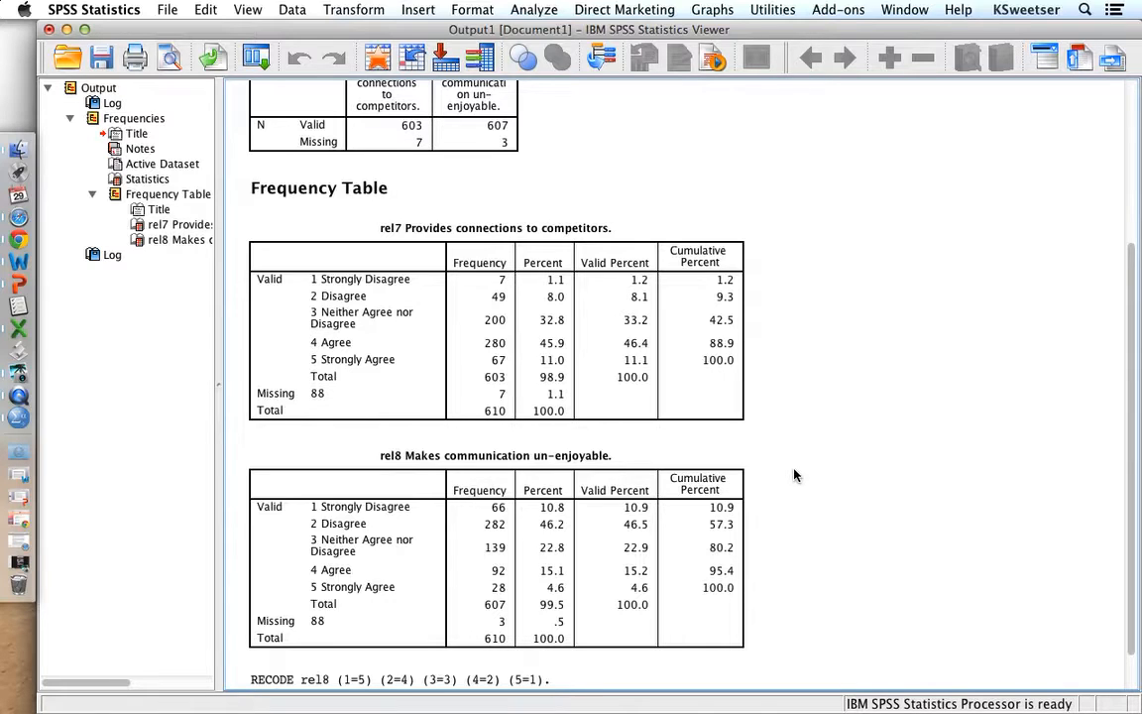
- Switch from the output to the survey dataset and display its variable definitions
{"action": "left_click", "coordinate": [586, 458]}
{"action": "left_click", "coordinate": [429, 387]}
{"action": "key", "text": "F3"}
{"action": "left_click", "coordinate": [515, 370]}
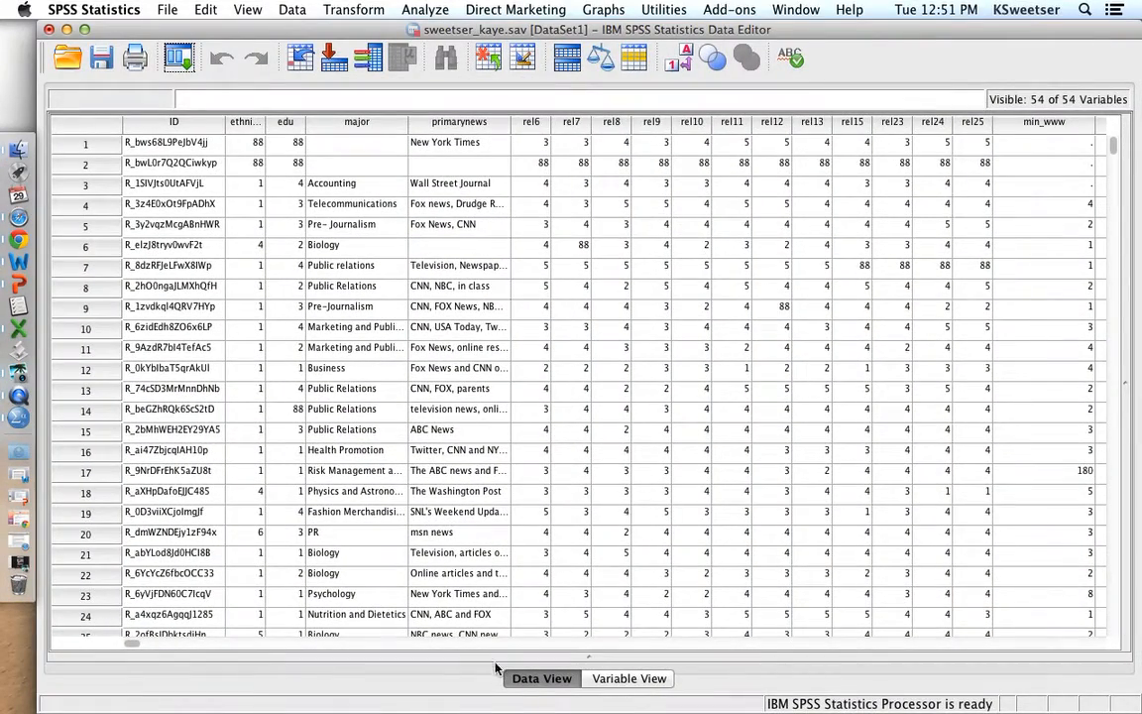
{"action": "left_click", "coordinate": [614, 678]}
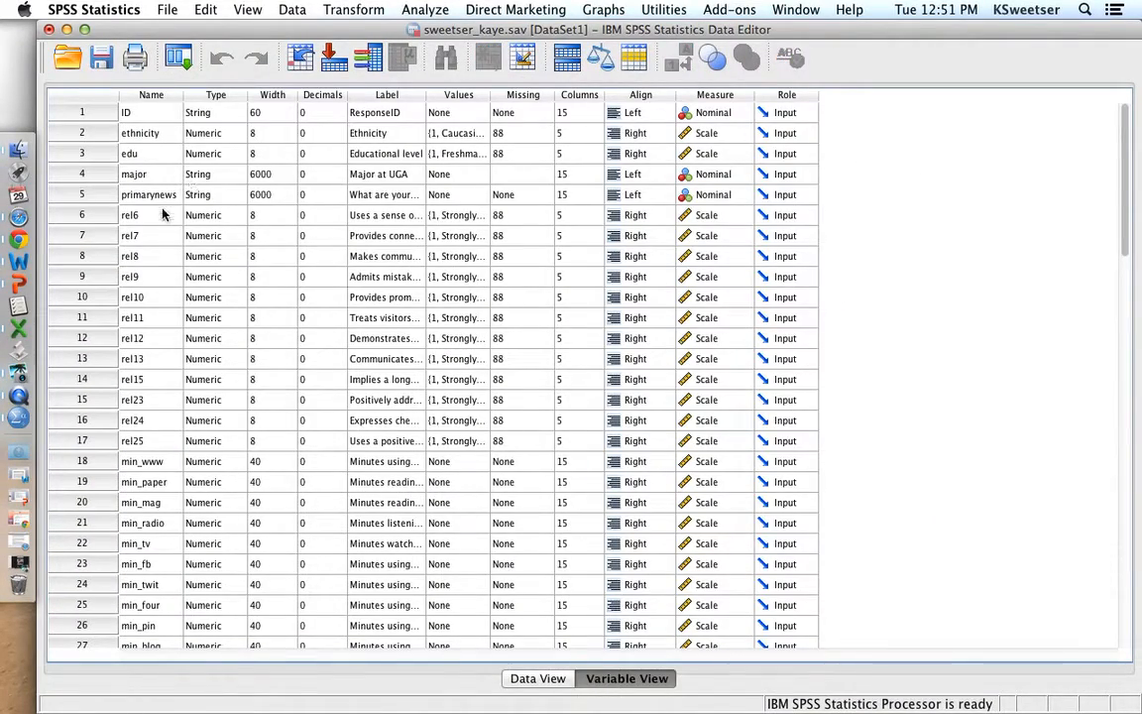
- Append **REVERSED** to the end of rel8's label and rename the variable rel8_REV
{"action": "left_click", "coordinate": [161, 254]}
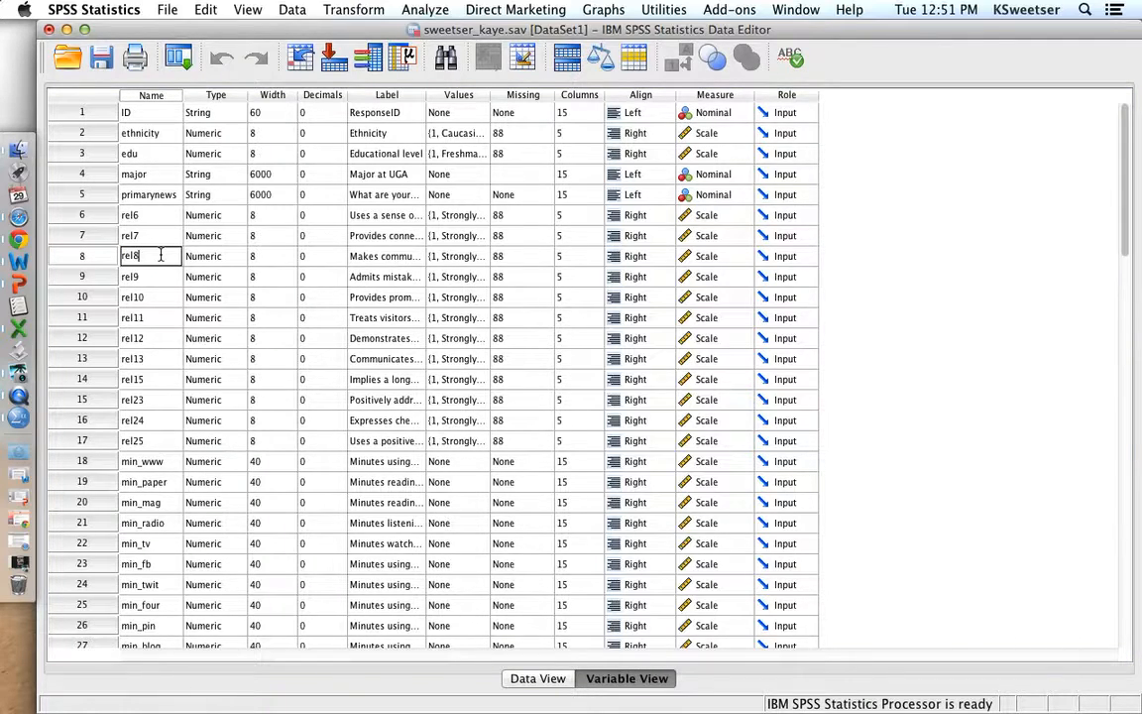
{"action": "left_click", "coordinate": [359, 252]}
{"action": "left_click_drag", "start_coordinate": [425, 92], "coordinate": [659, 89]}
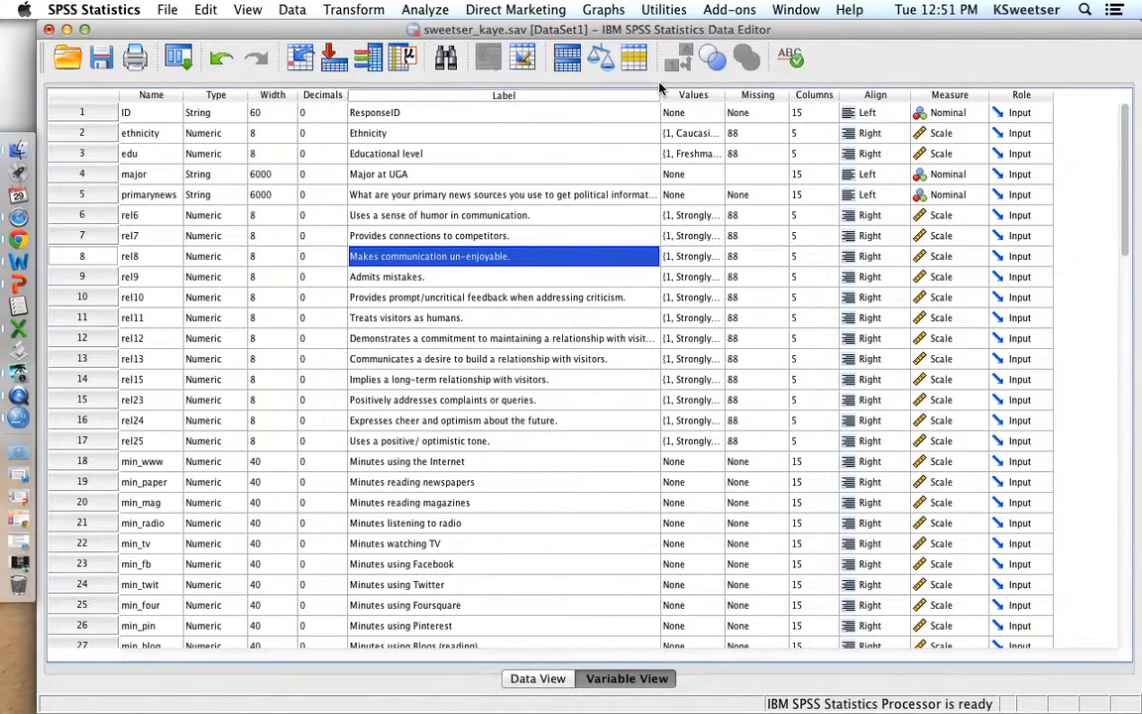
{"action": "double_click", "coordinate": [543, 254]}
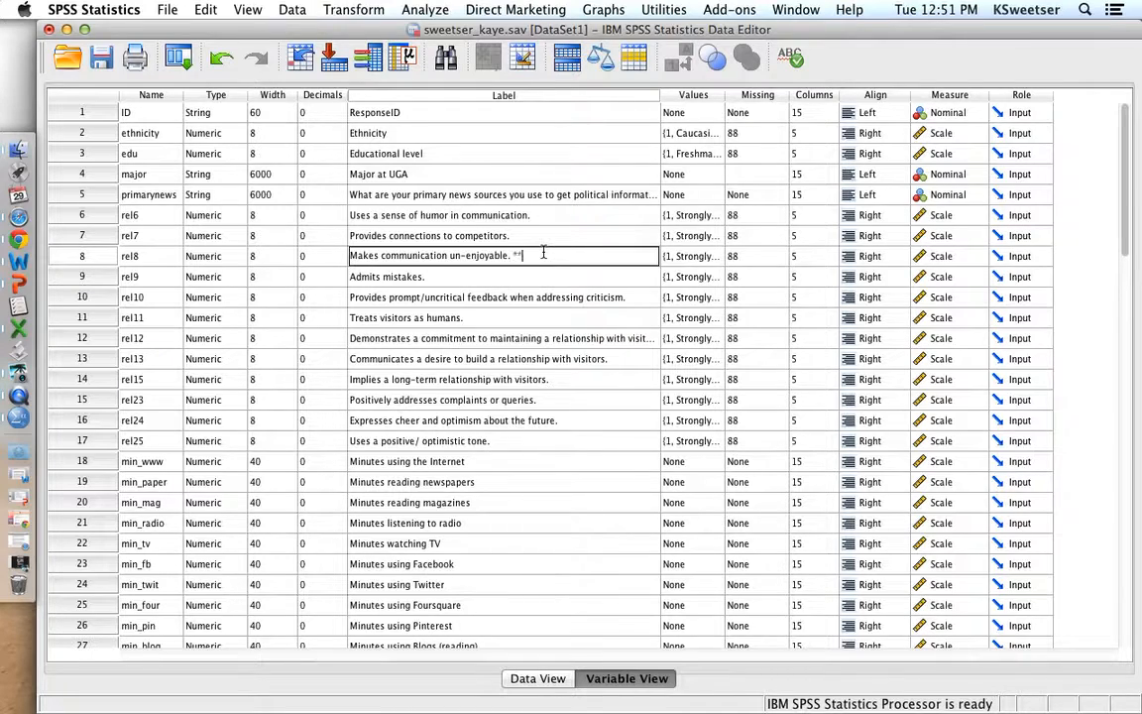
{"action": "type", "text": "**REVERSED**"}
{"action": "left_click", "coordinate": [166, 258]}
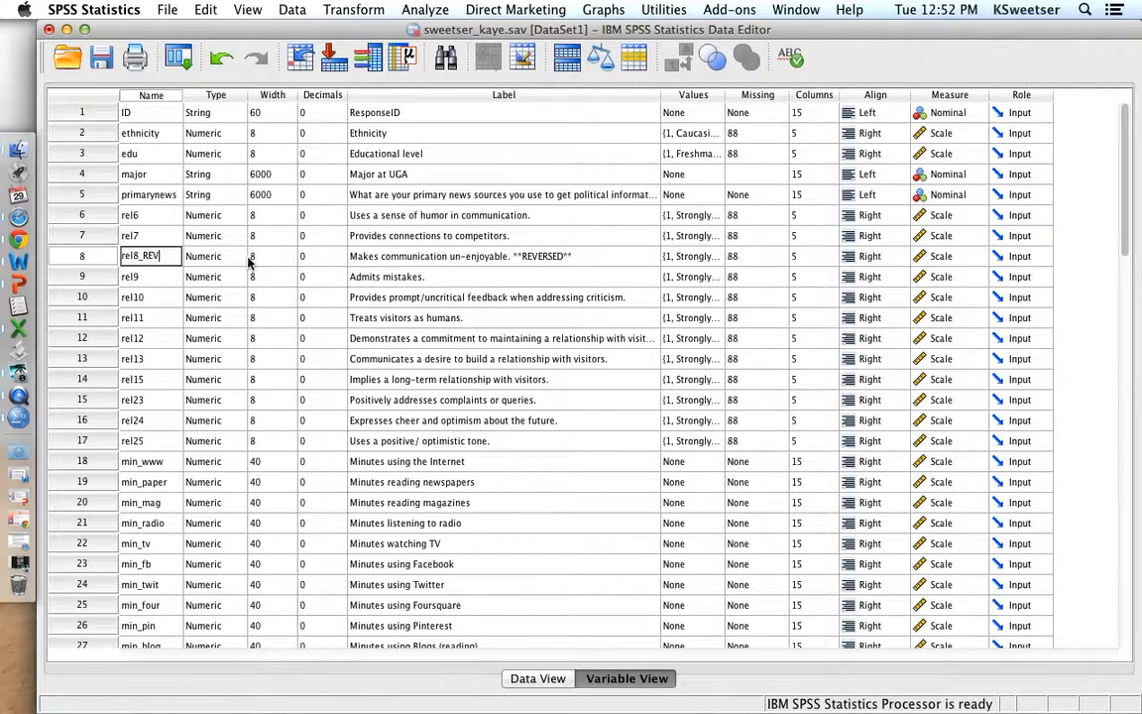
{"action": "left_click", "coordinate": [374, 252]}
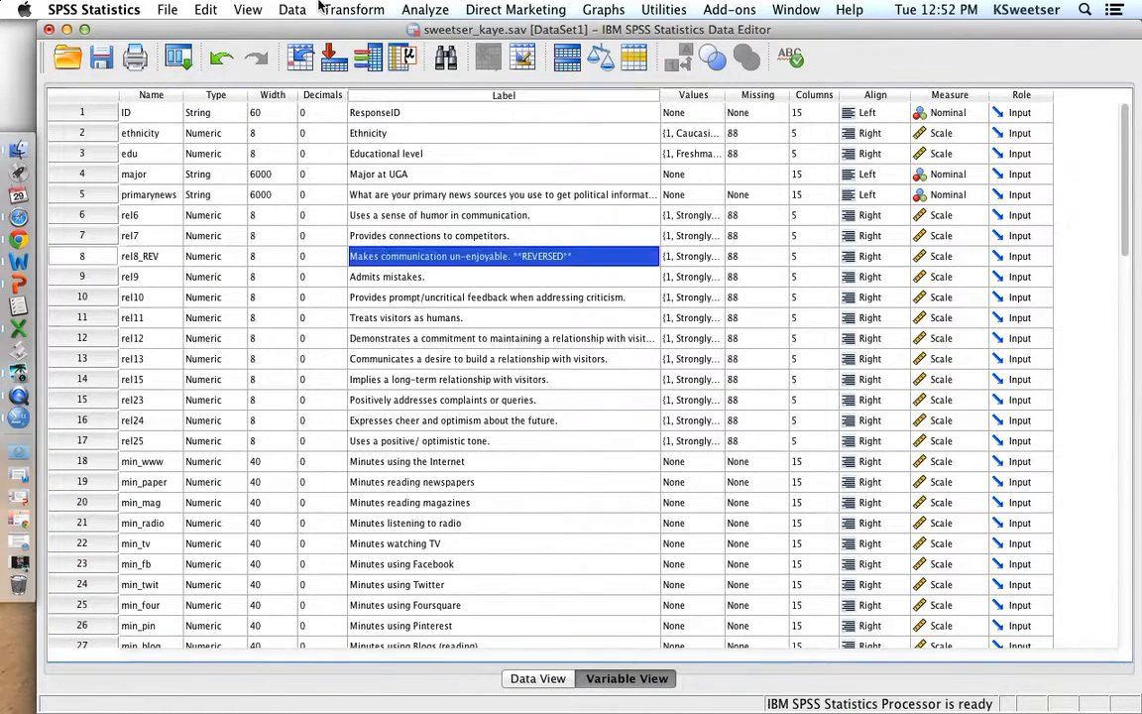
- Run Frequencies again on rel7 and rel8_REV and compare the reversed item's table with the original rel8 table
{"action": "left_click", "coordinate": [425, 10]}
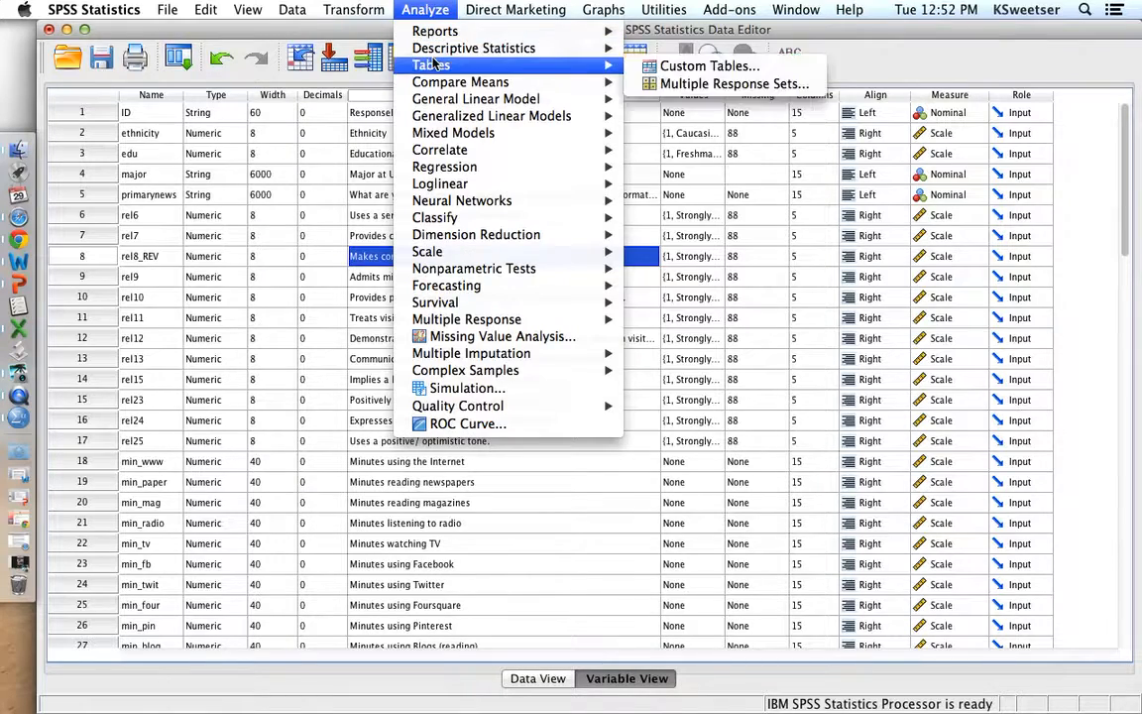
{"action": "mouse_move", "coordinate": [493, 45]}
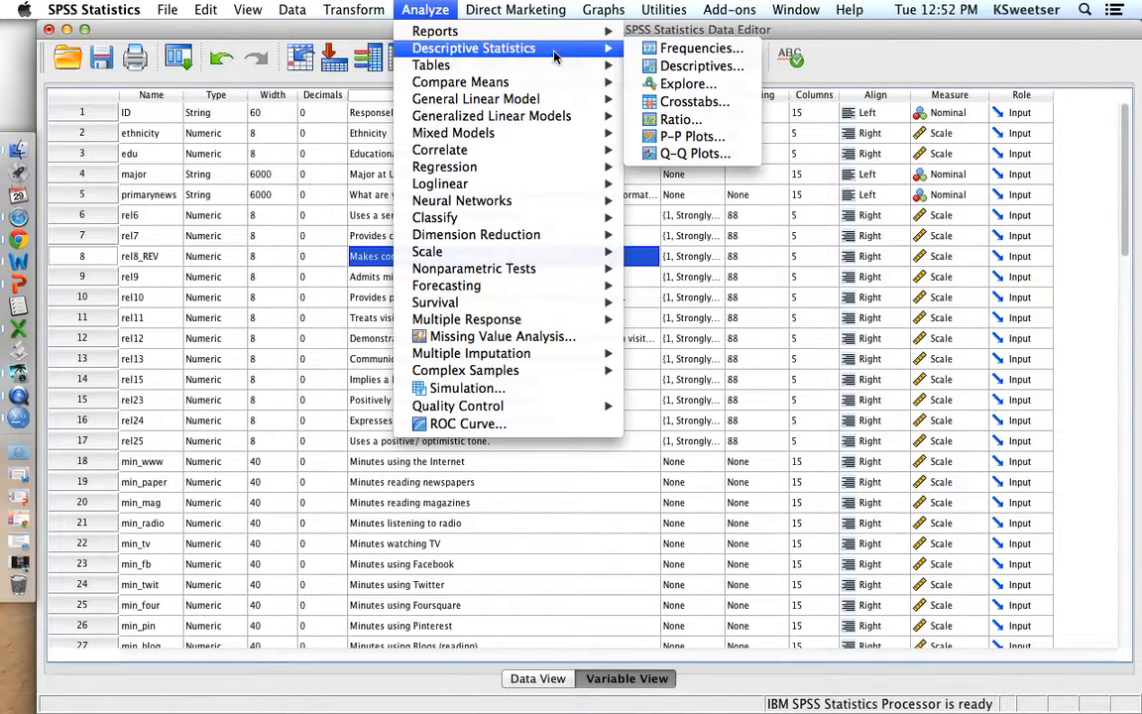
{"action": "left_click", "coordinate": [685, 52]}
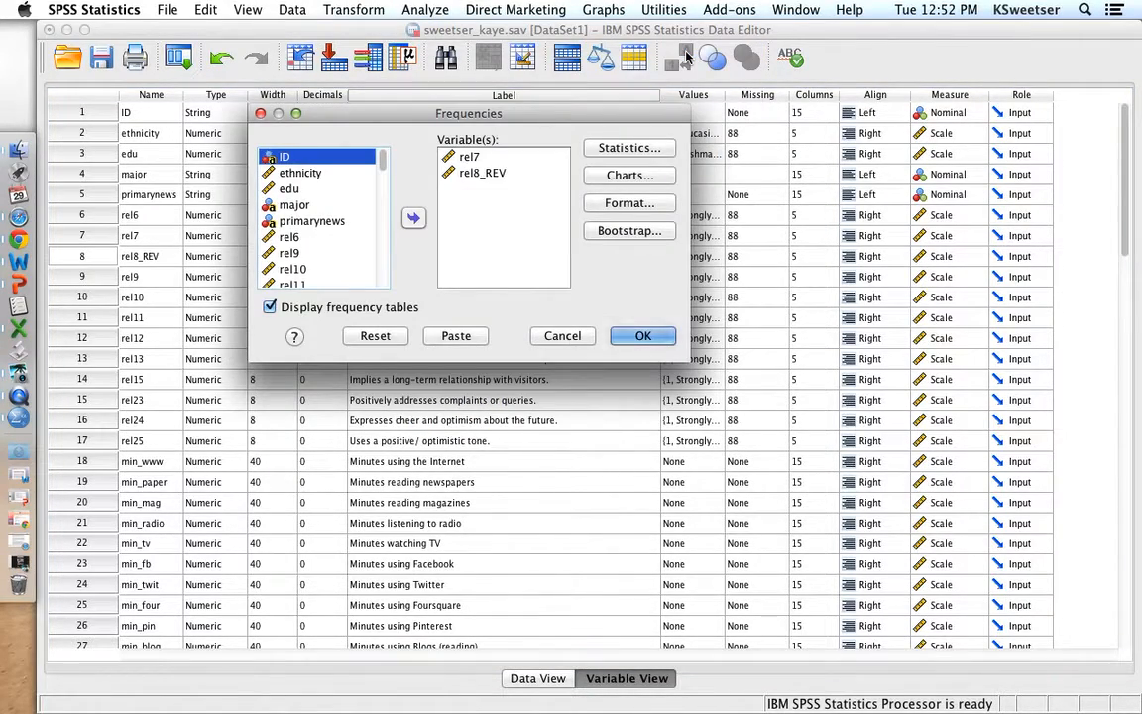
{"action": "left_click", "coordinate": [644, 336]}
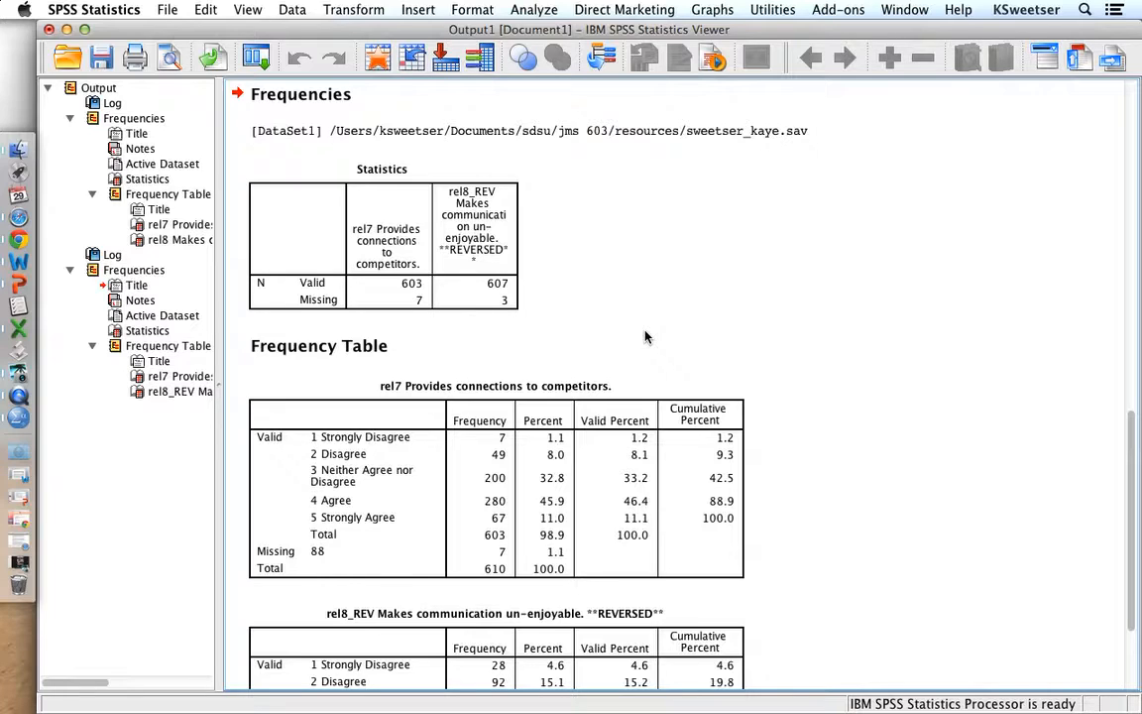
{"action": "left_click", "coordinate": [505, 475]}
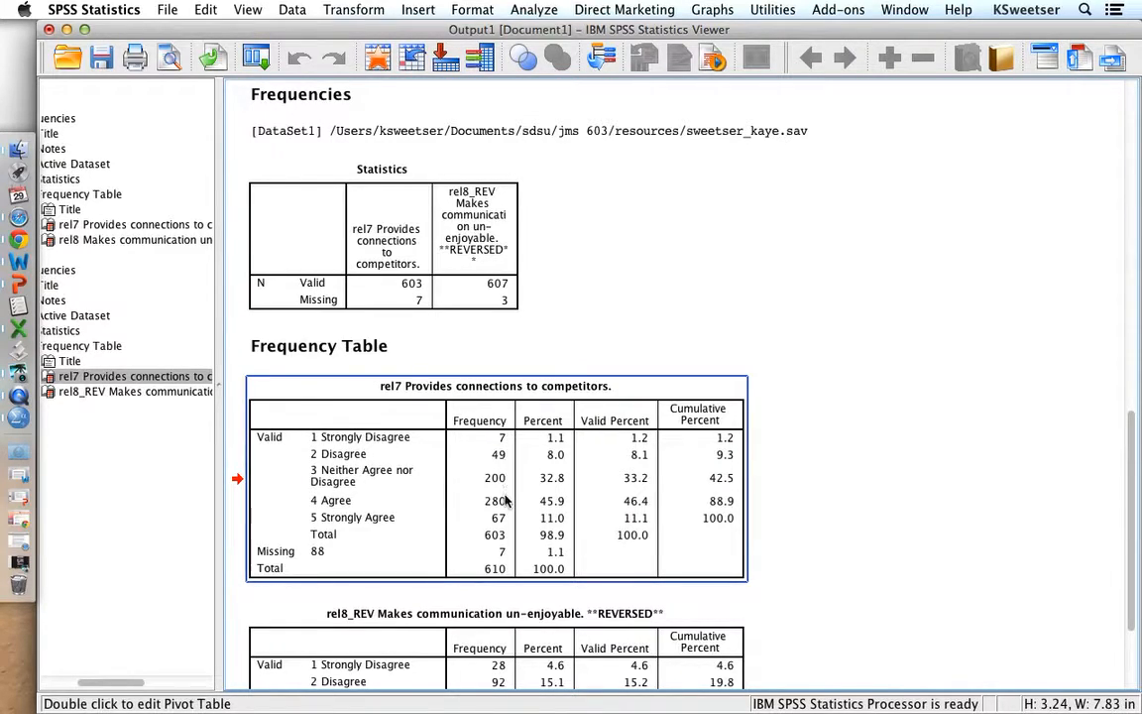
{"action": "scroll", "coordinate": [508, 507], "scroll_direction": "up", "scroll_amount": 10}
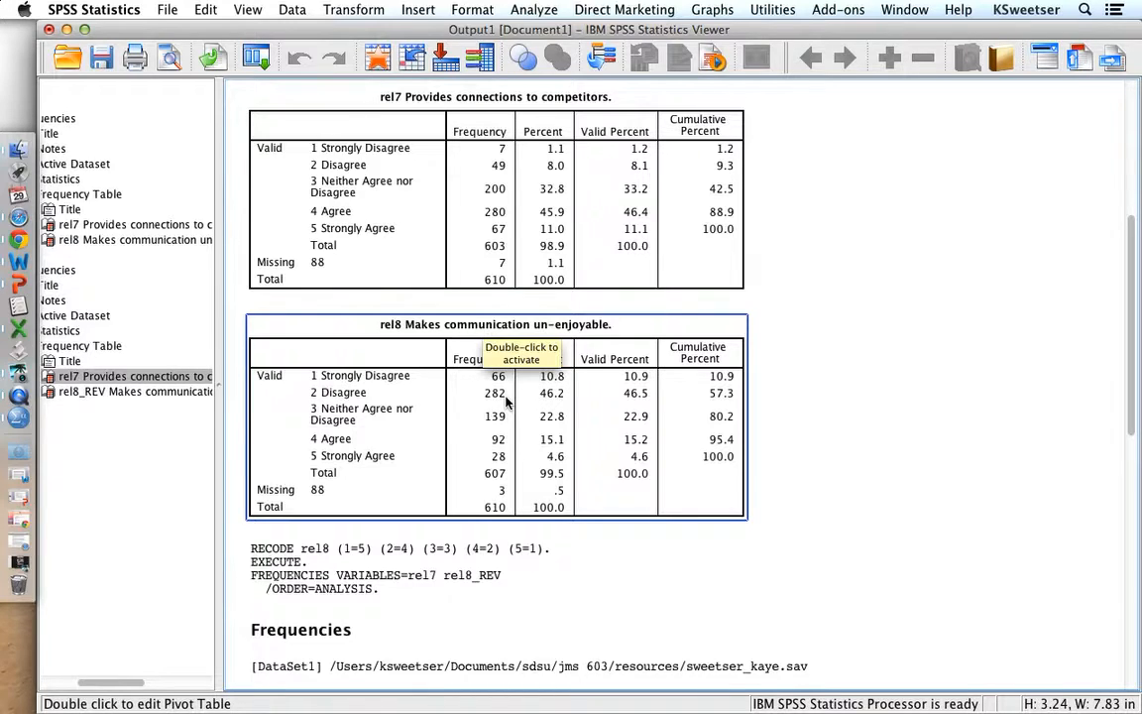
{"action": "scroll", "coordinate": [506, 448], "scroll_direction": "down", "scroll_amount": 5}
{"action": "scroll", "coordinate": [506, 448], "scroll_direction": "down", "scroll_amount": 7}
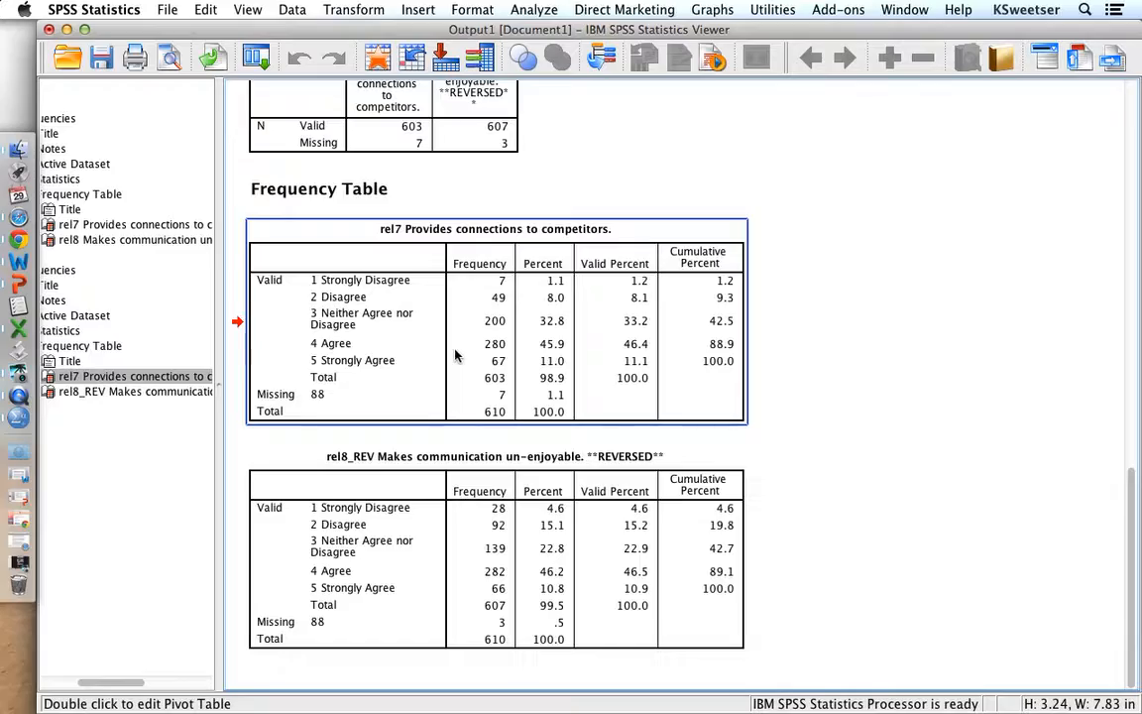
- Save the dataset in the resources folder as a new file named Political Party Relationship Survey Election 2012 REVERSED.sav
{"action": "mouse_move", "coordinate": [0, 0]}
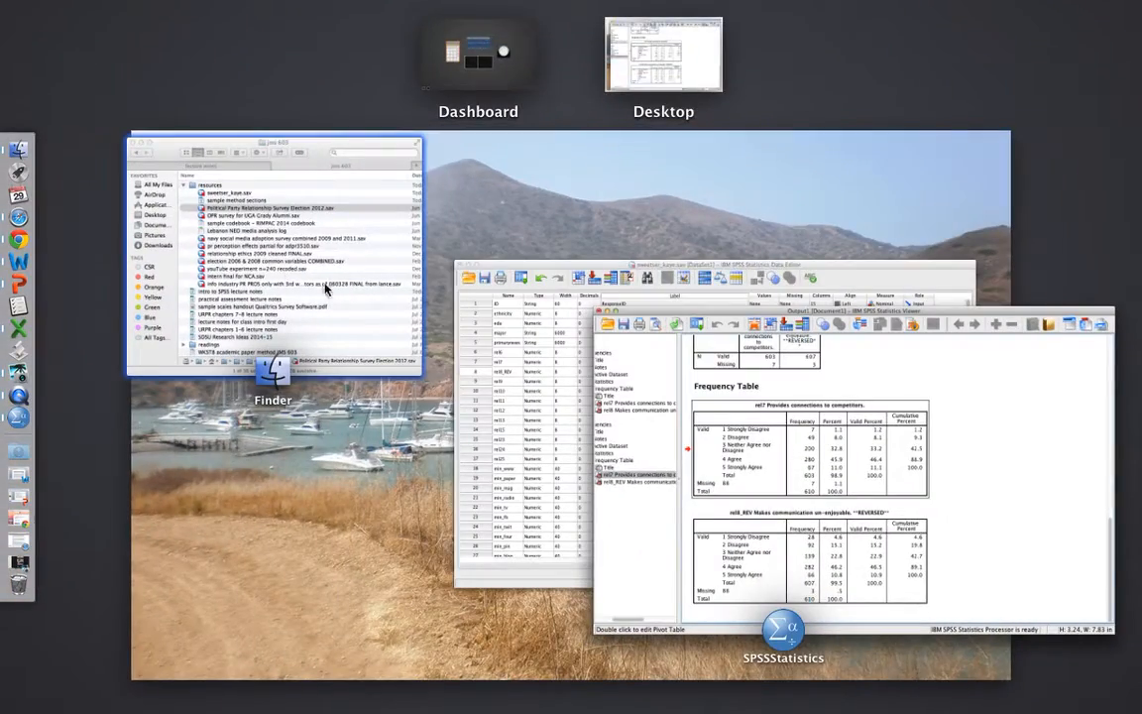
{"action": "left_click", "coordinate": [528, 358]}
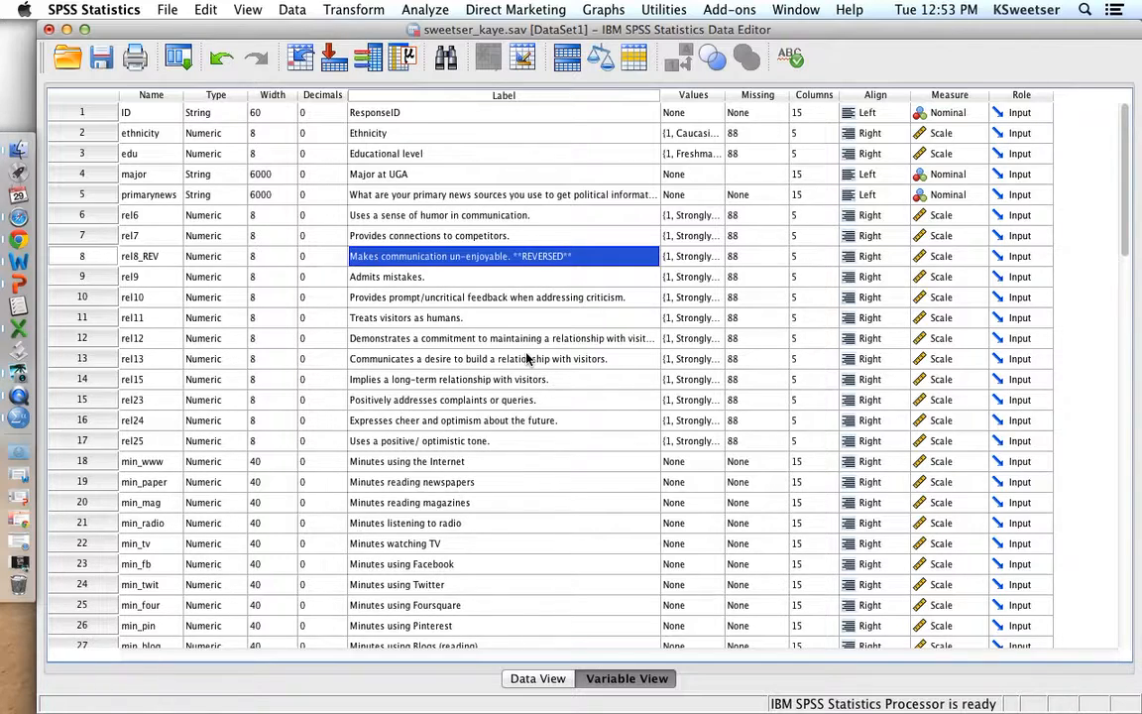
{"action": "left_click", "coordinate": [162, 12]}
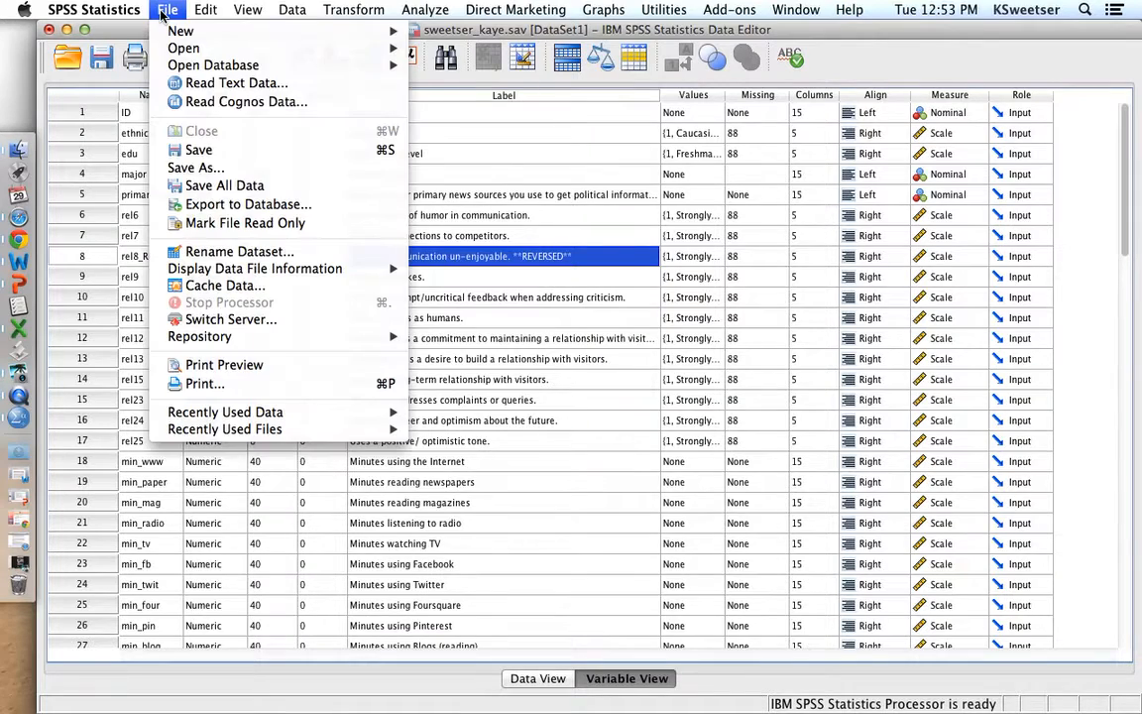
{"action": "left_click", "coordinate": [188, 170]}
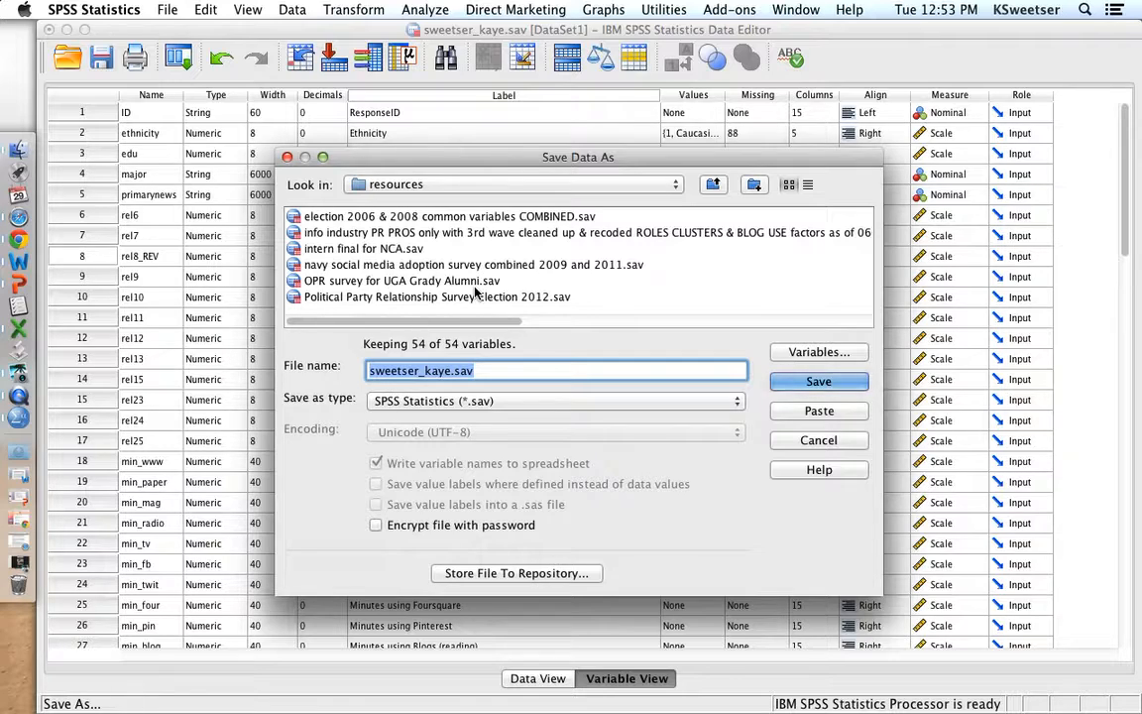
{"action": "type", "text": "P"}
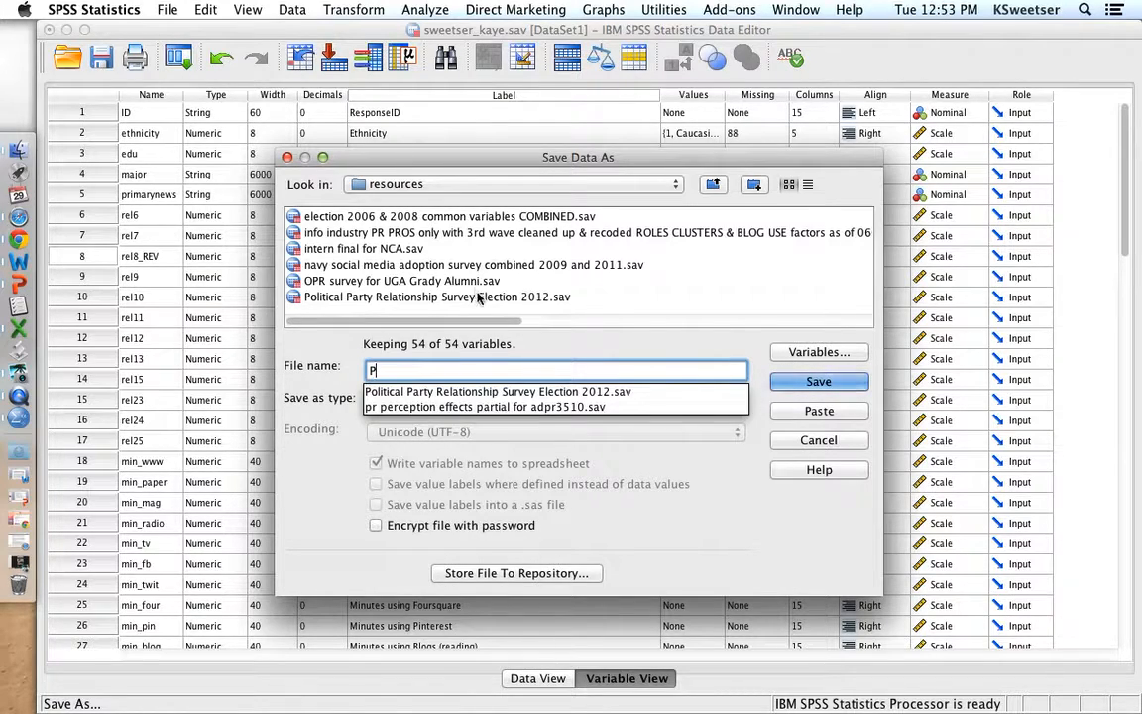
{"action": "left_click", "coordinate": [474, 295]}
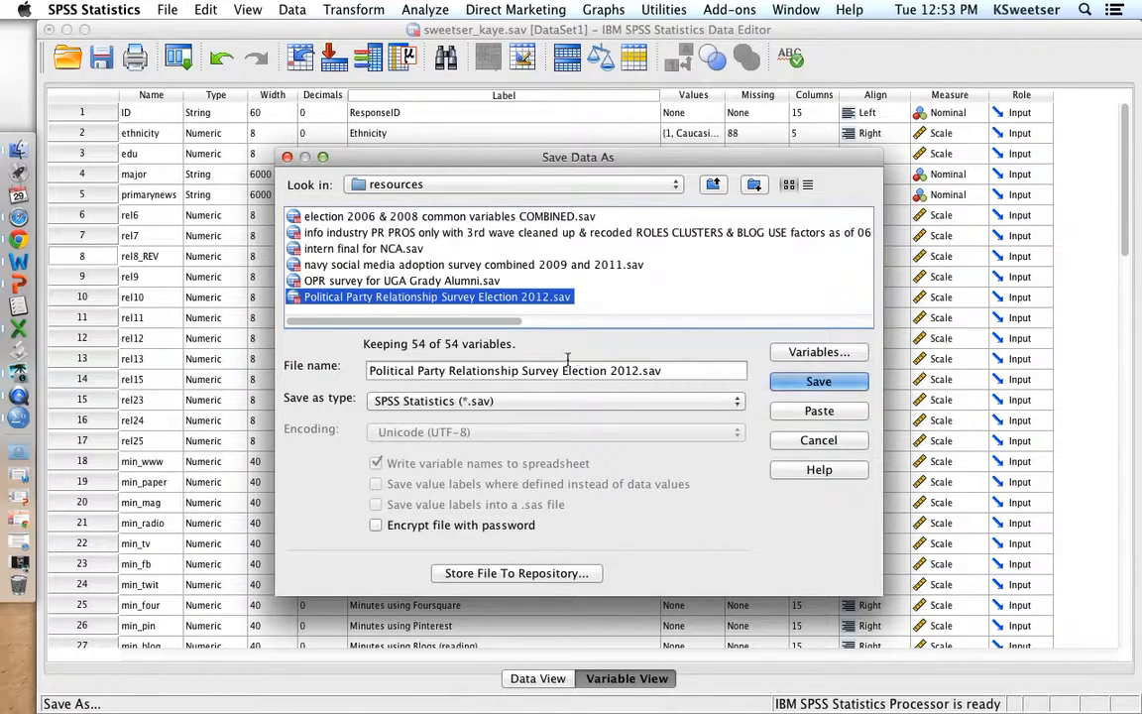
{"action": "left_click", "coordinate": [637, 371]}
{"action": "type", "text": "REVER"}
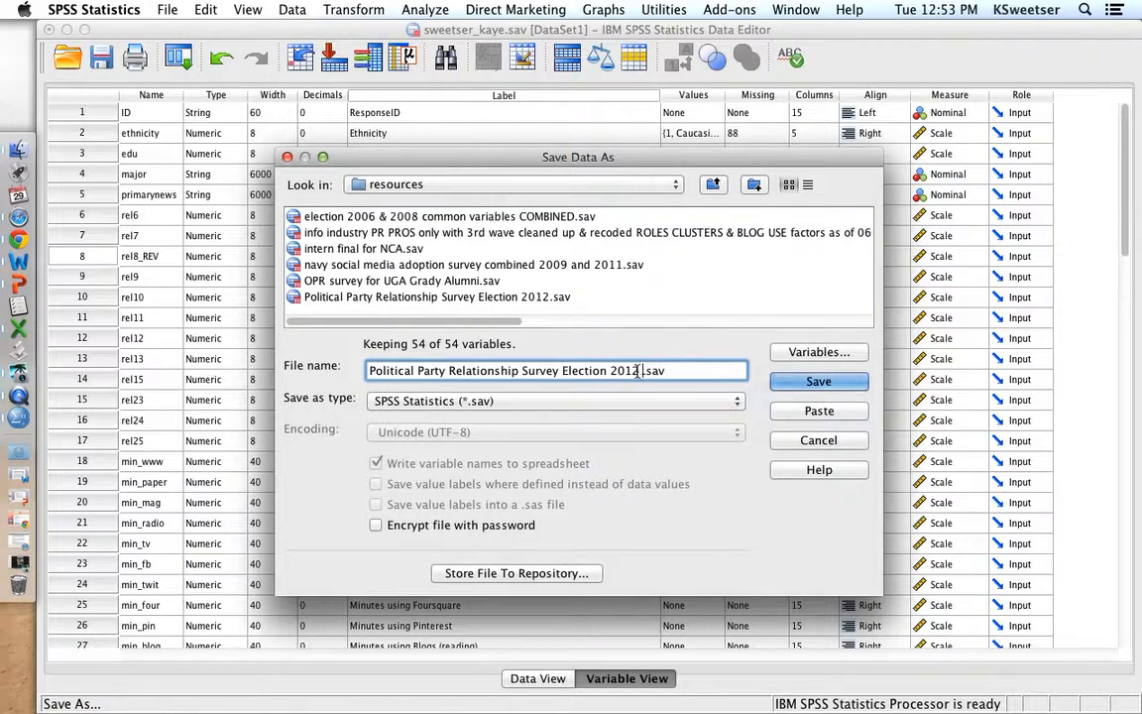
{"action": "type", "text": "SED"}
{"action": "left_click", "coordinate": [801, 385]}
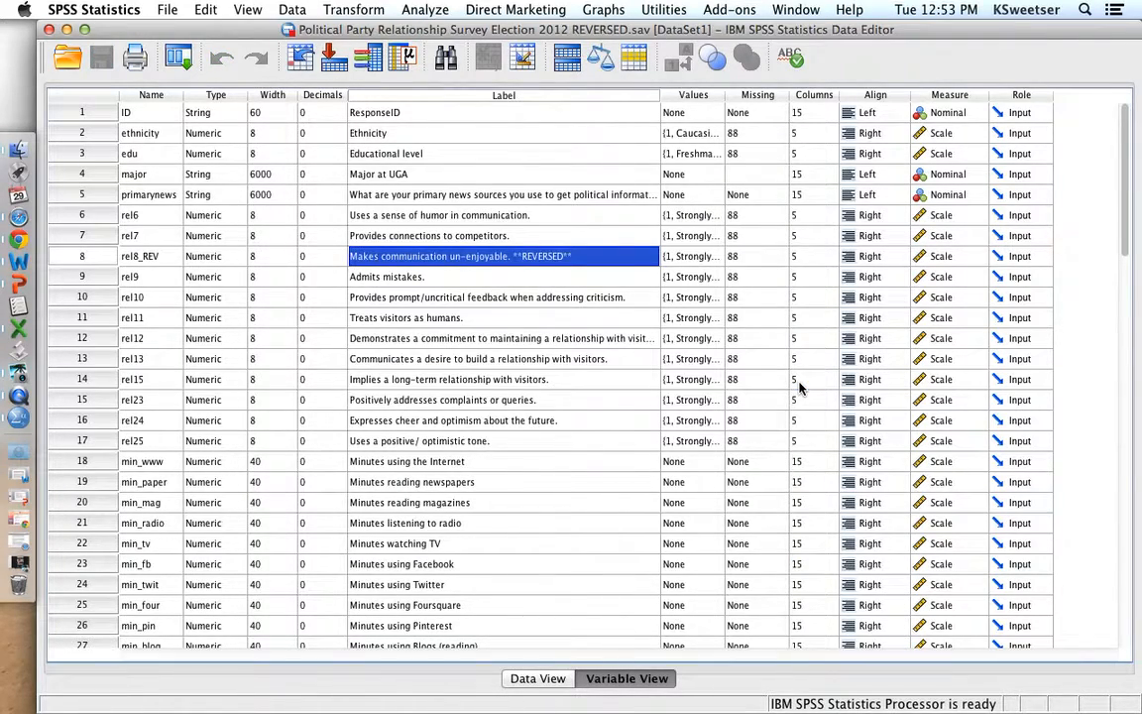
- Return to the output and start saving it under a new file name made of the author's last name, first name and _1
{"action": "mouse_move", "coordinate": [1, 1]}
{"action": "left_click", "coordinate": [498, 386]}
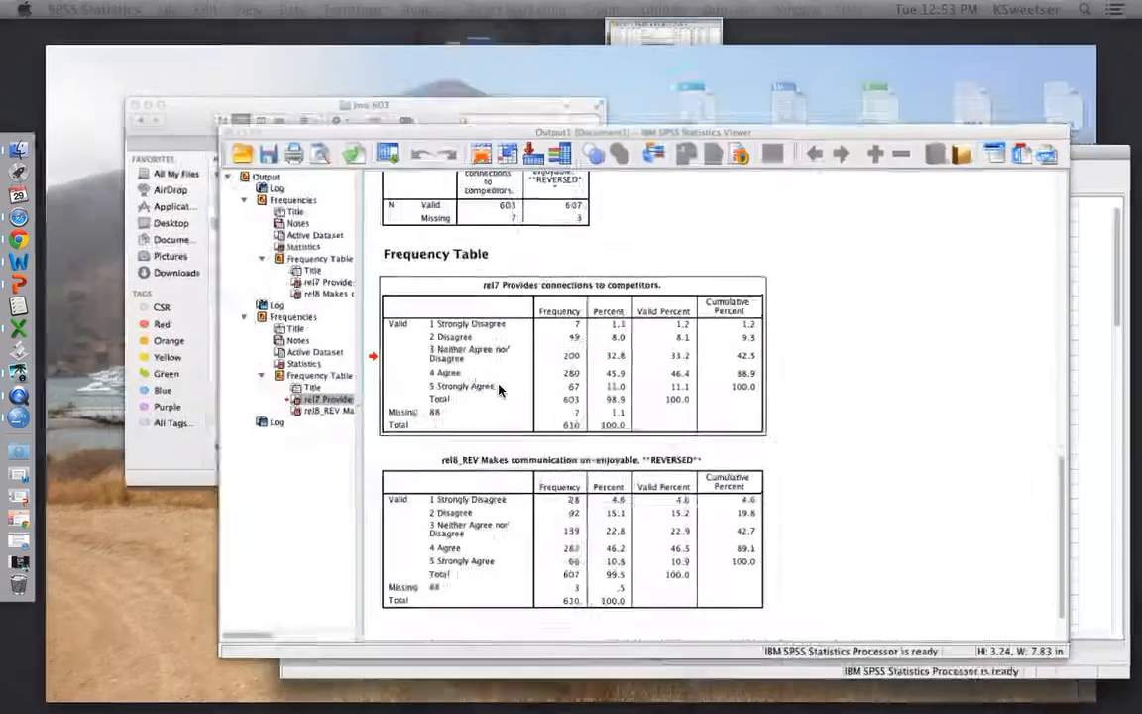
{"action": "left_click", "coordinate": [506, 231]}
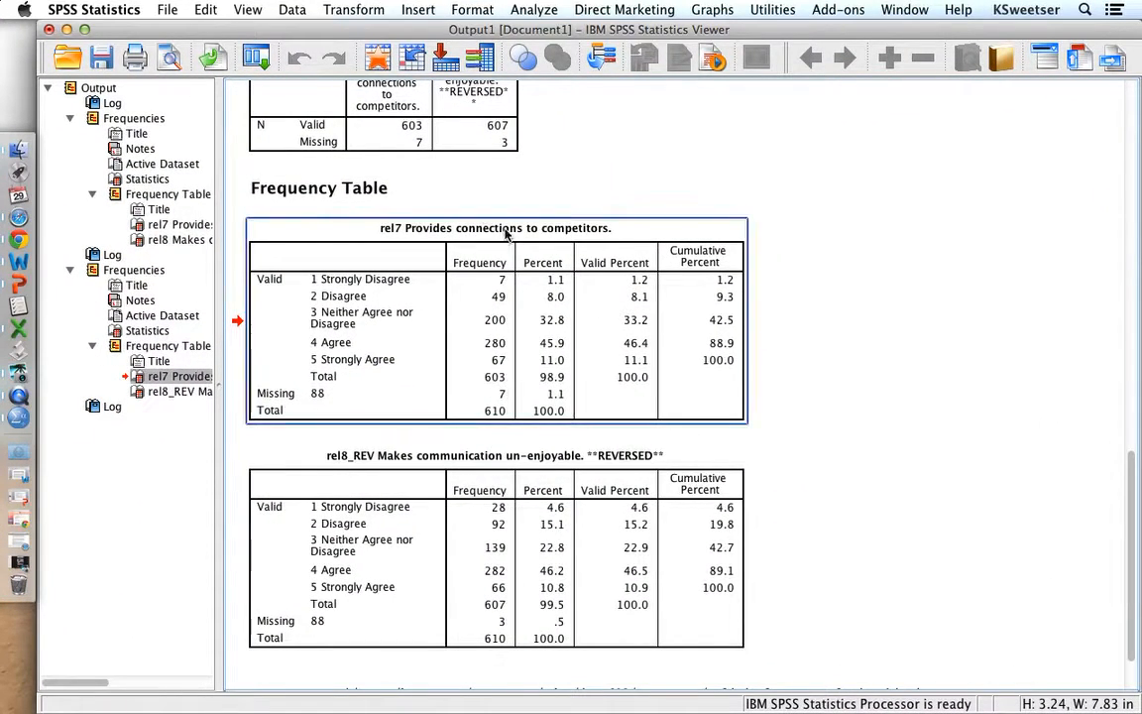
{"action": "left_click", "coordinate": [168, 10]}
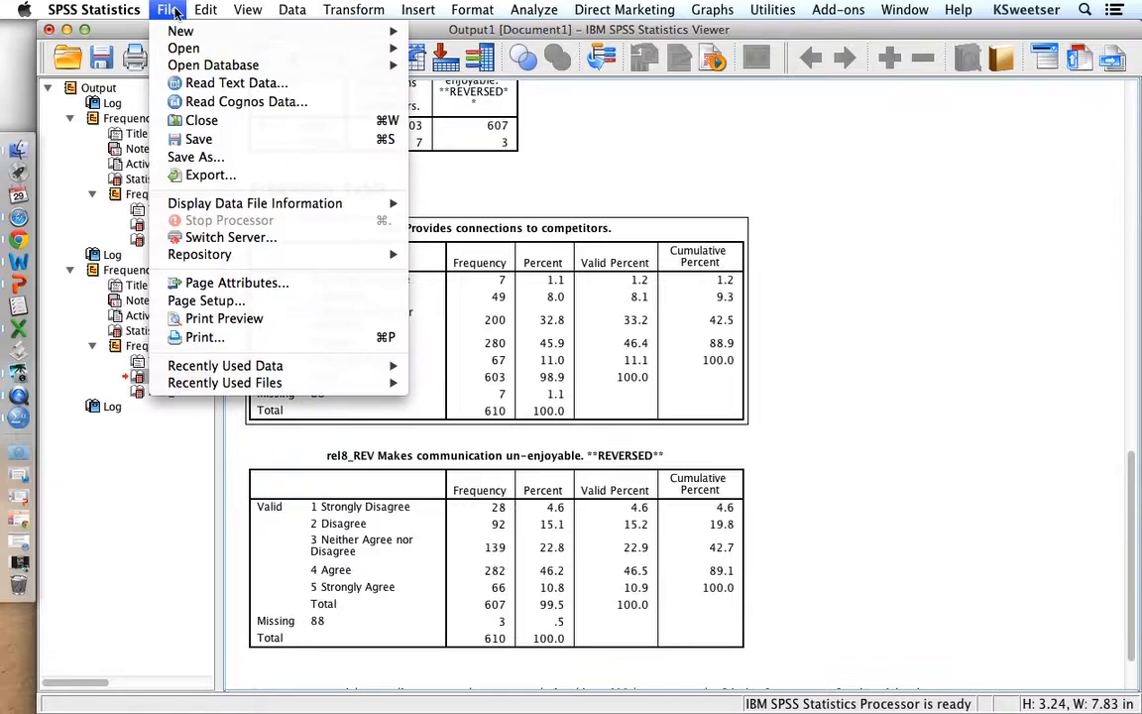
{"action": "left_click", "coordinate": [197, 158]}
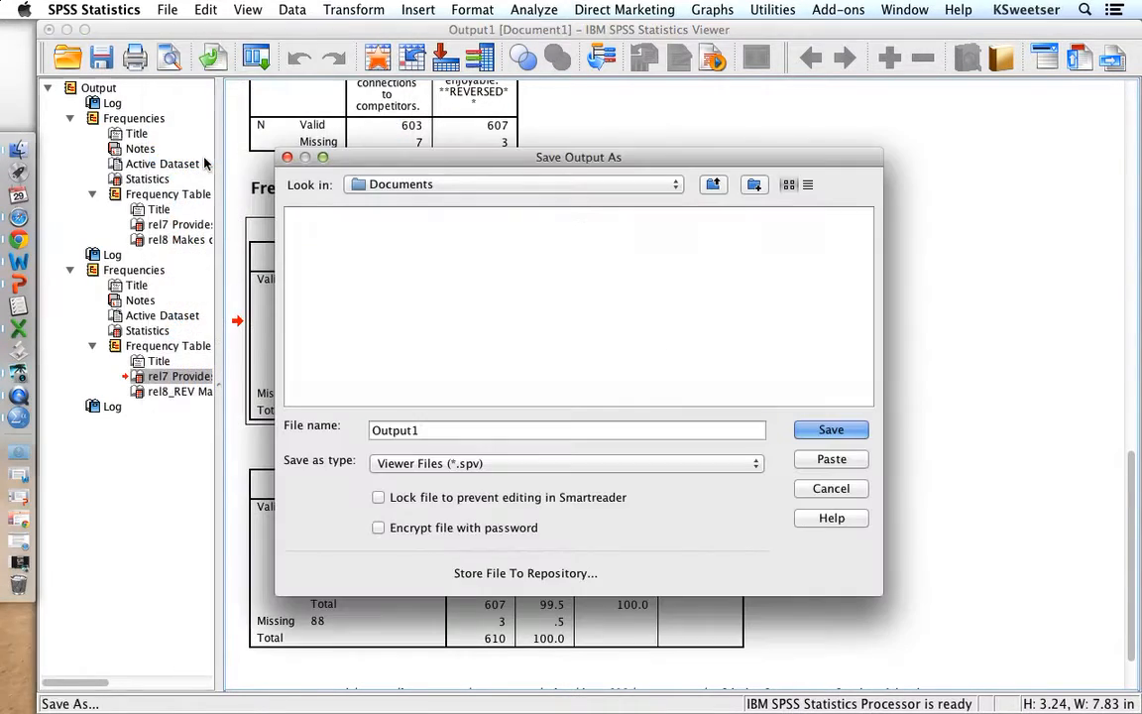
{"action": "type", "text": "sweet"}
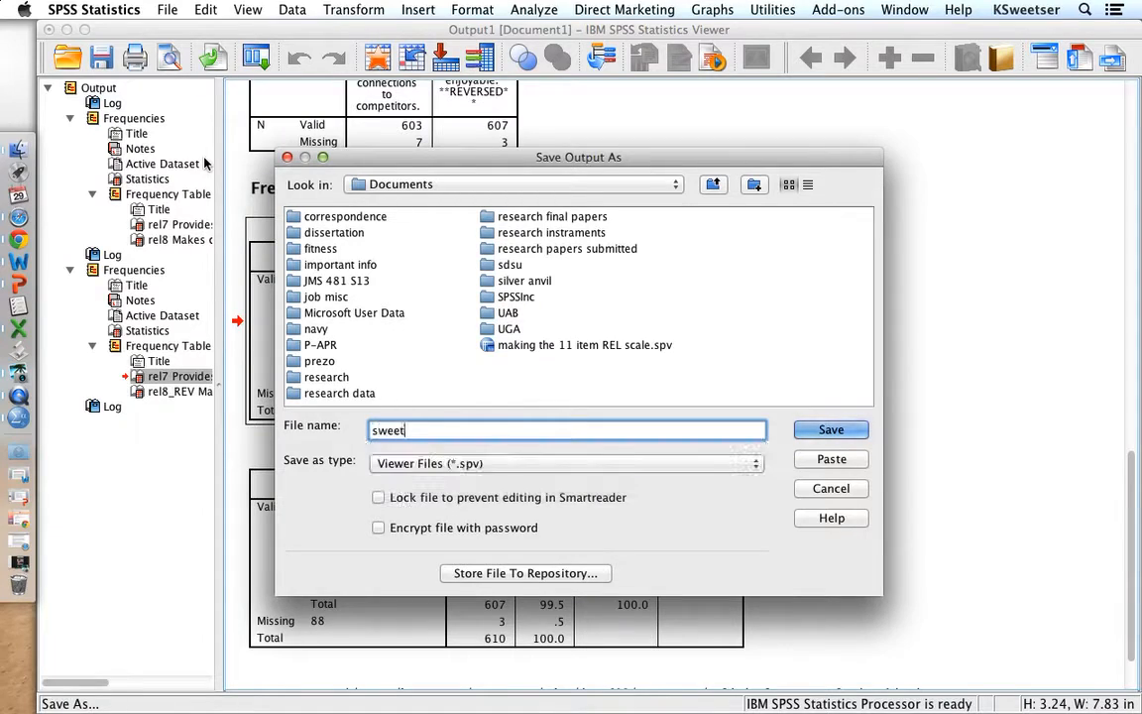
{"action": "type", "text": "ser_kaye_1"}
- Choose the sdsu > jms 603 > resources folder within Documents and save the output there as a viewer file
{"action": "left_click", "coordinate": [481, 184]}
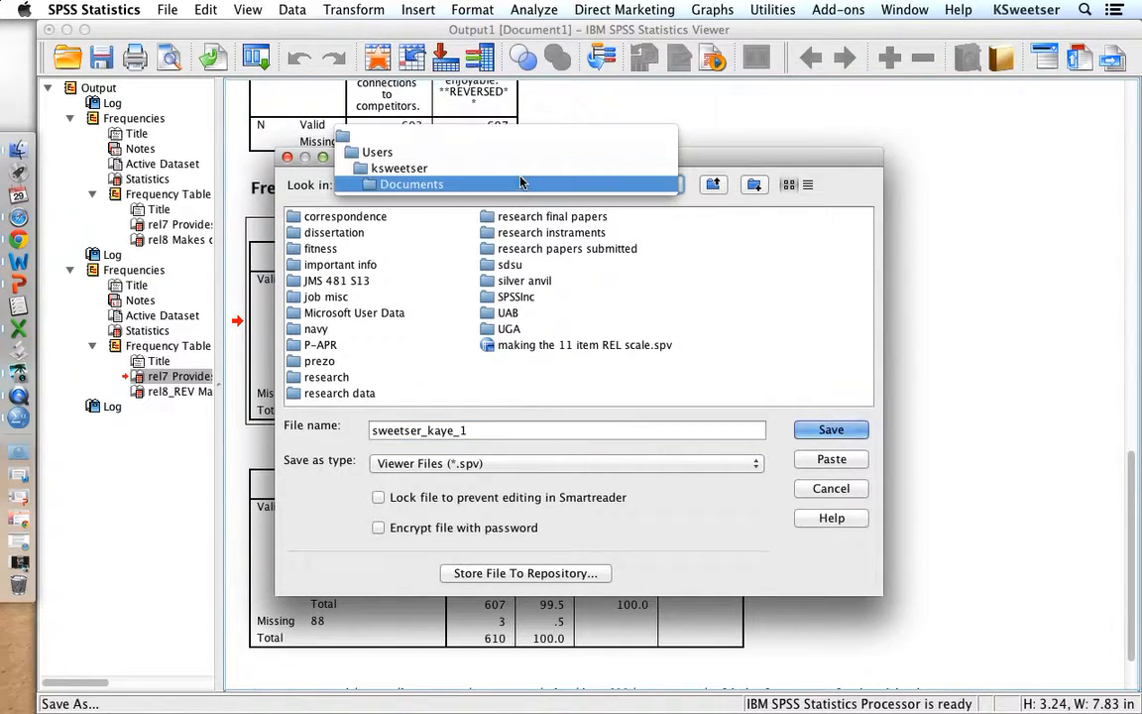
{"action": "left_click", "coordinate": [456, 185]}
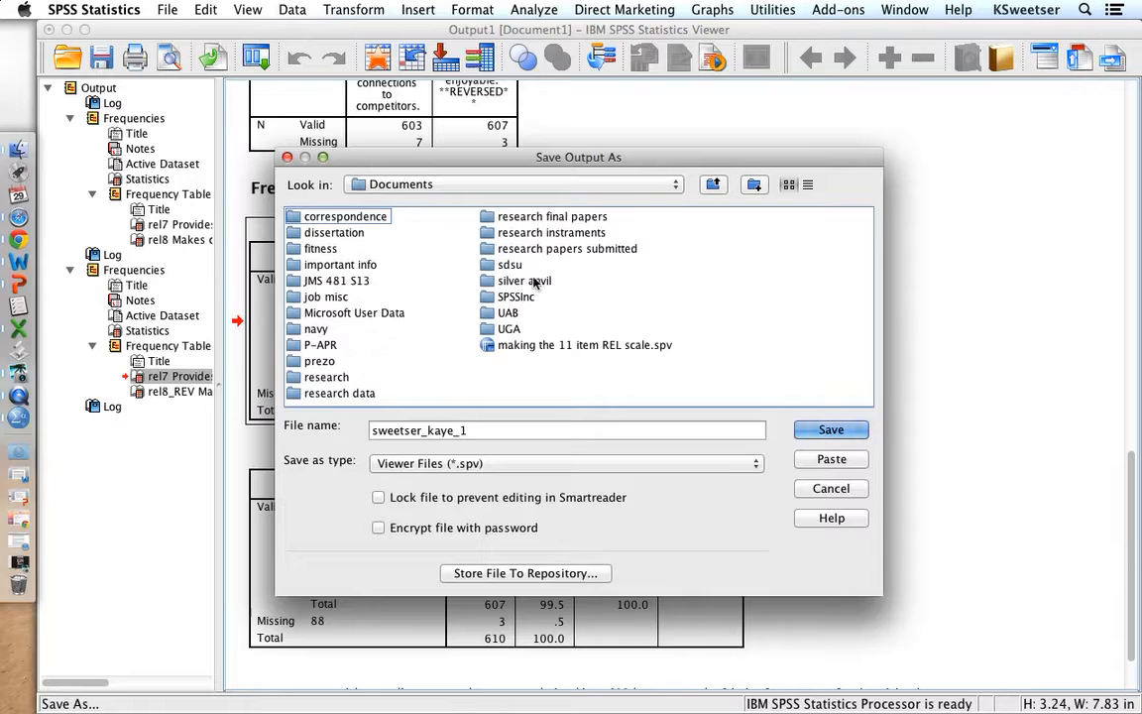
{"action": "left_click", "coordinate": [513, 265]}
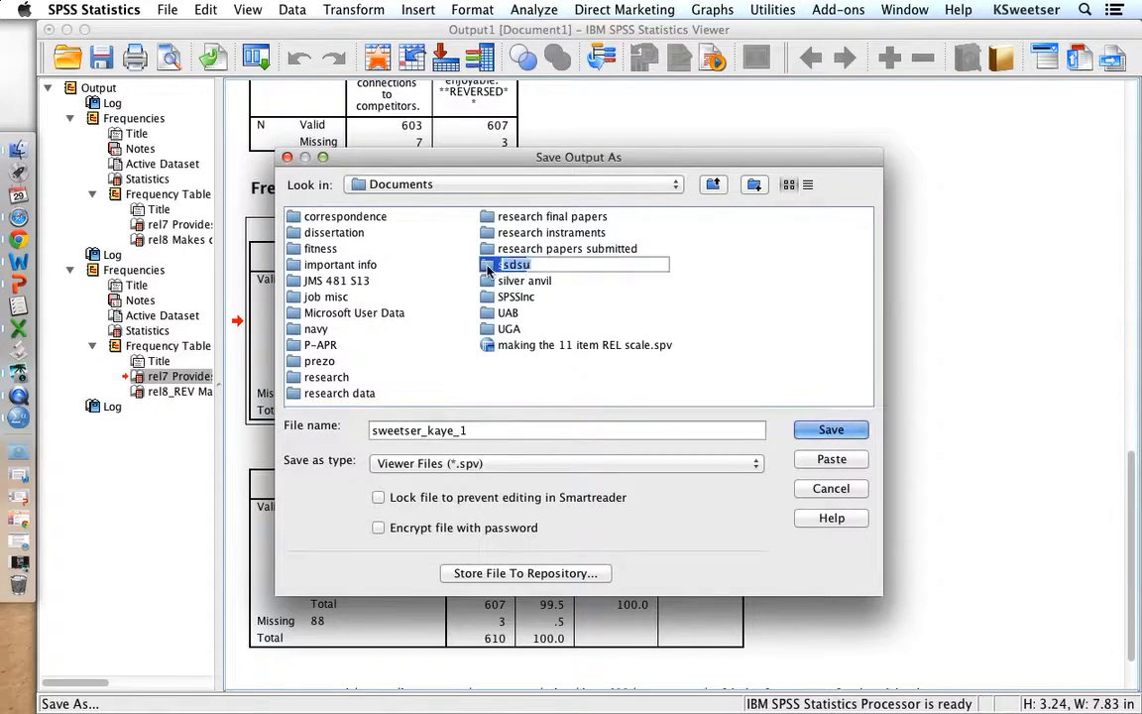
{"action": "double_click", "coordinate": [513, 266]}
{"action": "left_click", "coordinate": [340, 283]}
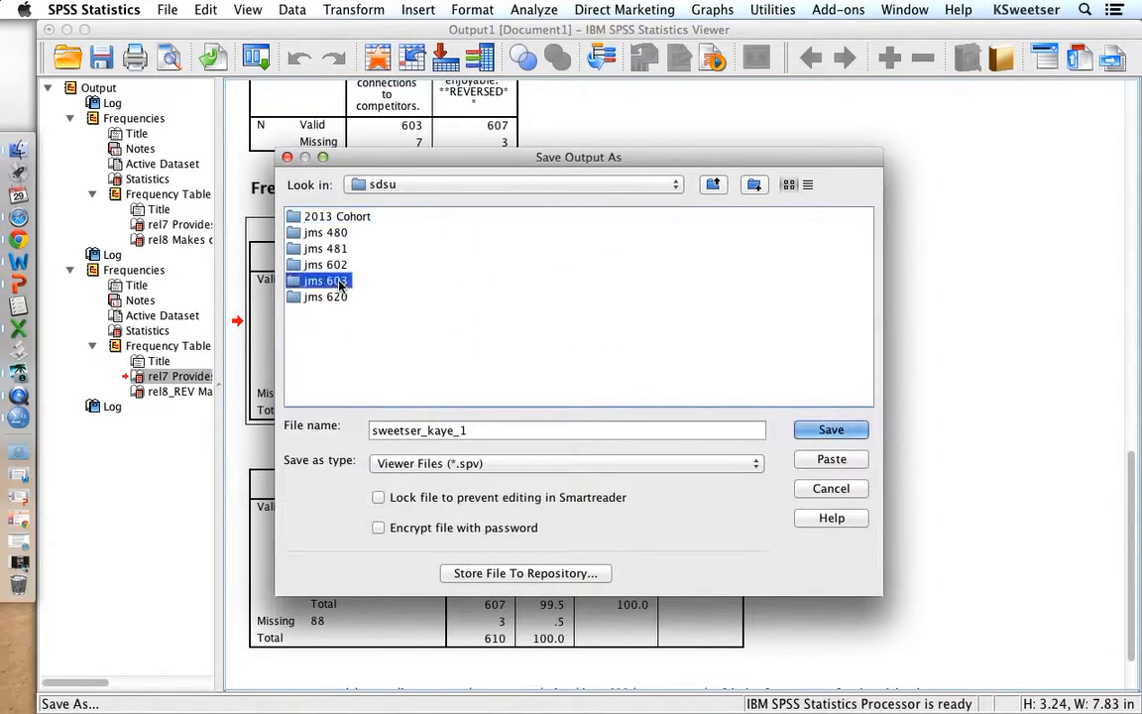
{"action": "double_click", "coordinate": [340, 283]}
{"action": "left_click", "coordinate": [330, 234]}
{"action": "double_click", "coordinate": [330, 233]}
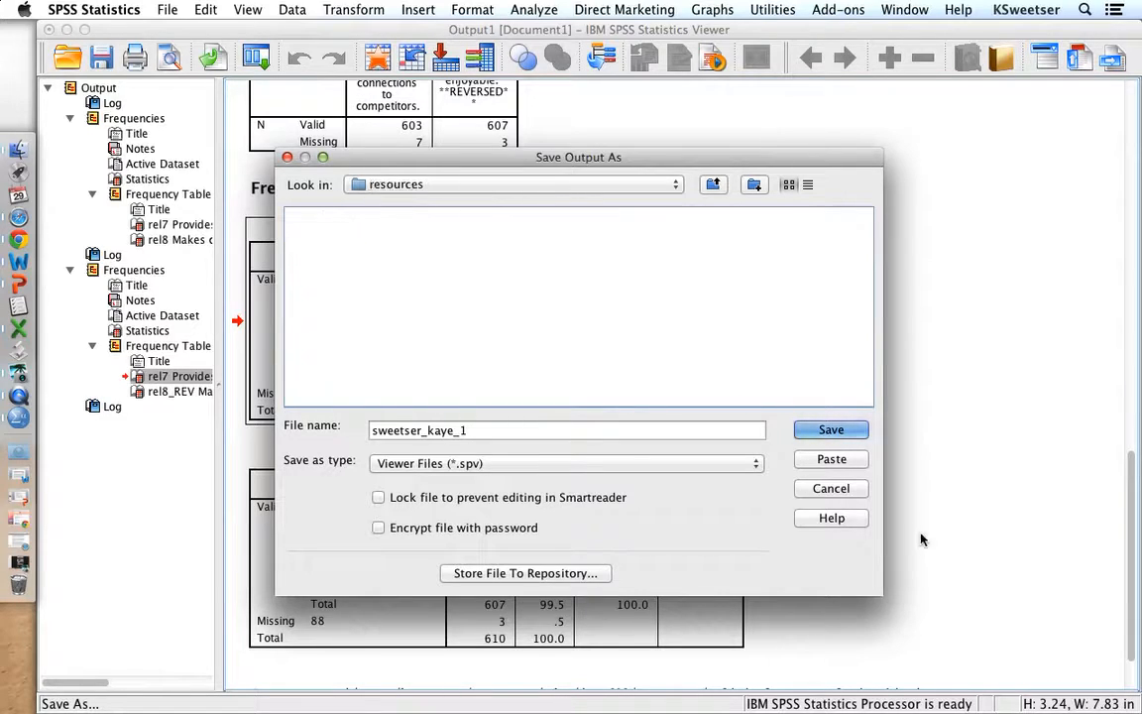
{"action": "left_click", "coordinate": [829, 432]}
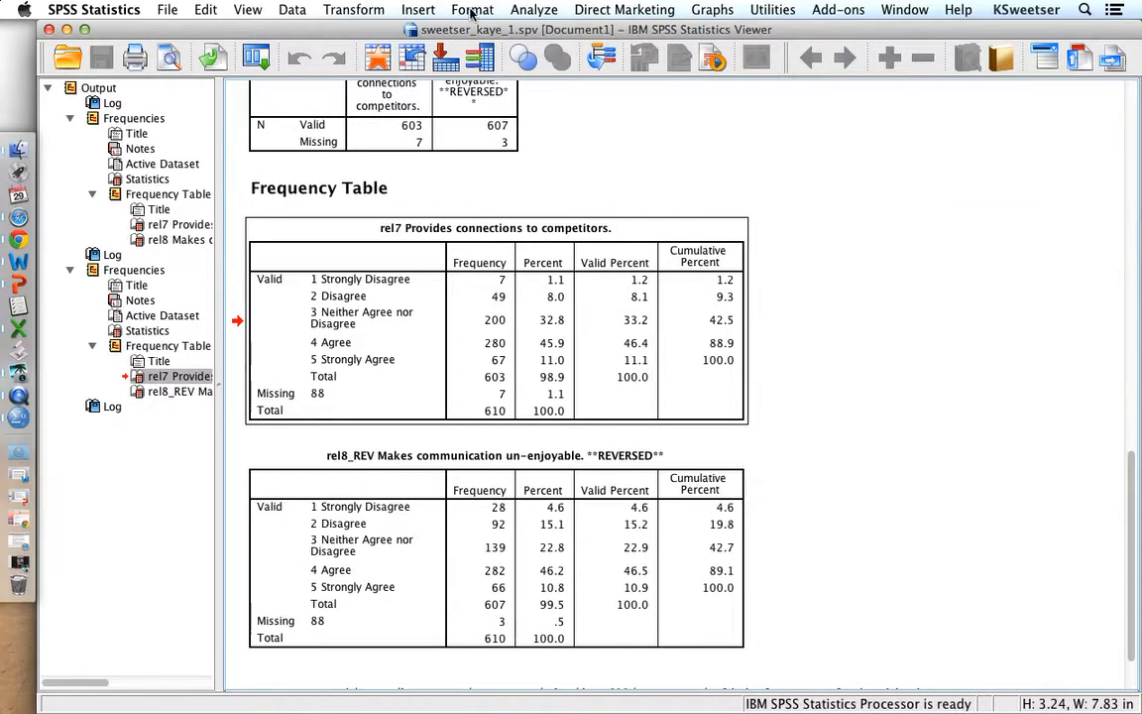
- Set up a Reliability Analysis using the Alpha model with all relationship variables from rel6 to rel25, including rel8_REV, as items
{"action": "left_click", "coordinate": [521, 10]}
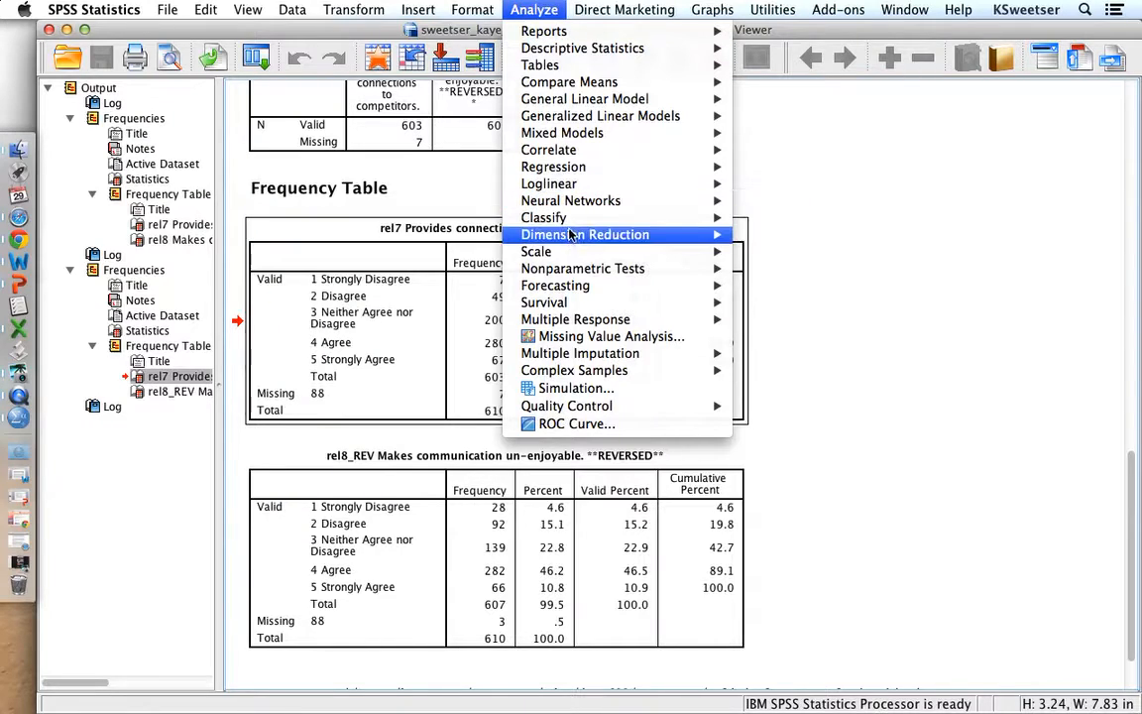
{"action": "mouse_move", "coordinate": [571, 257]}
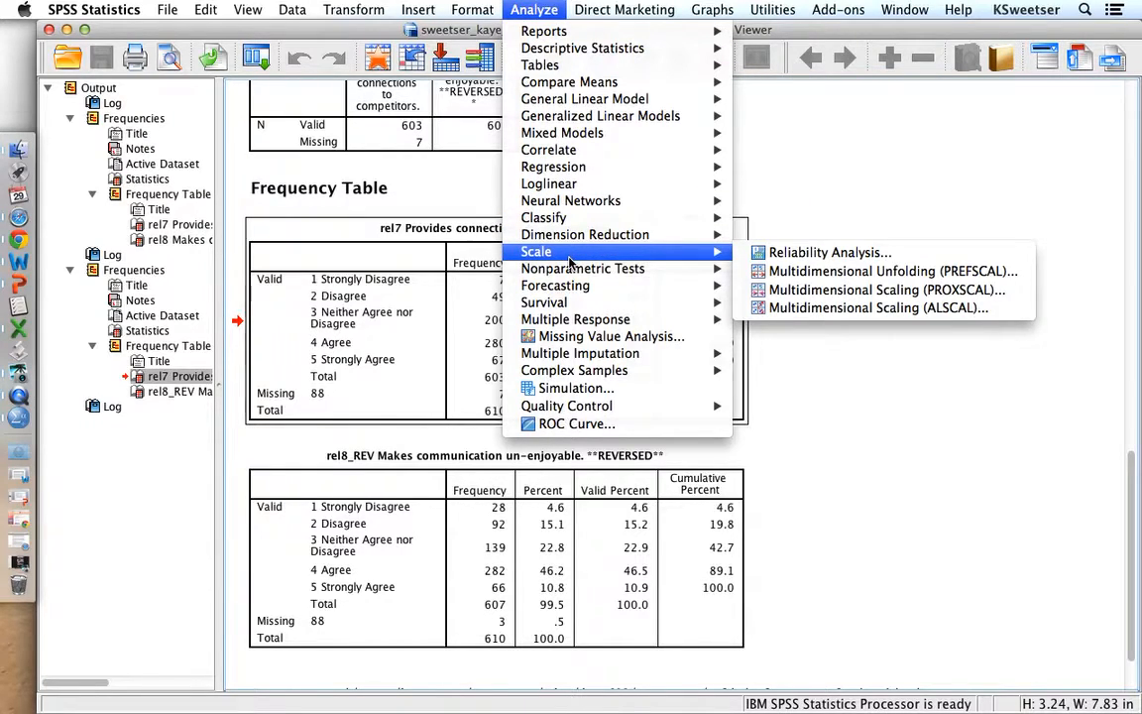
{"action": "left_click", "coordinate": [753, 252]}
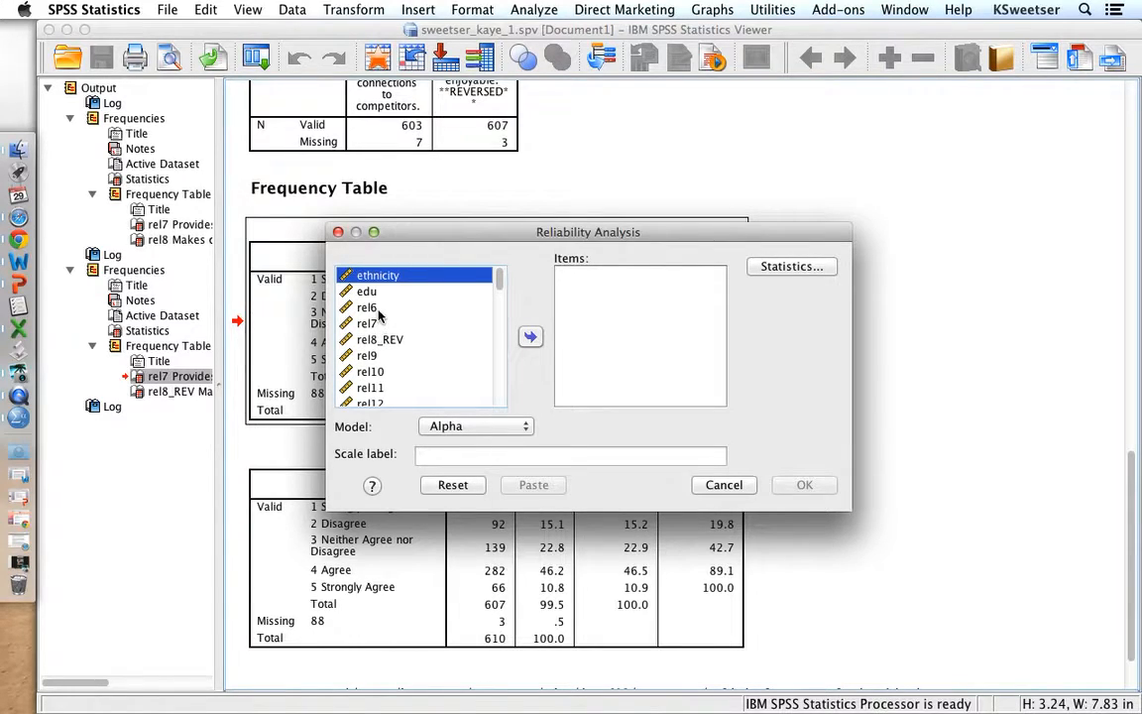
{"action": "left_click", "coordinate": [377, 310]}
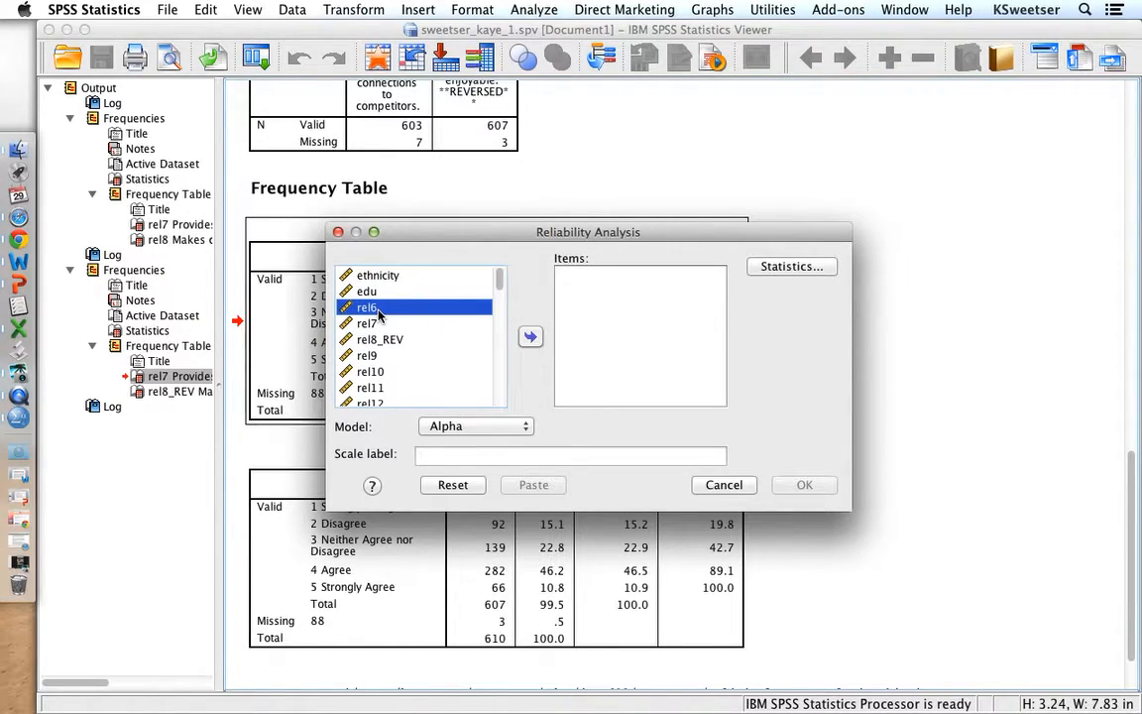
{"action": "key", "text": "shift+Down"}
{"action": "key", "text": "shift+Down"}
{"action": "key", "text": "shift+Down"}
{"action": "key", "text": "shift+Down"}
{"action": "key", "text": "shift+Down"}
{"action": "key", "text": "shift+Down"}
{"action": "key", "text": "shift+Down"}
{"action": "key", "text": "shift+Down"}
{"action": "key", "text": "shift+Down"}
{"action": "key", "text": "shift+Down"}
{"action": "key", "text": "shift+Down"}
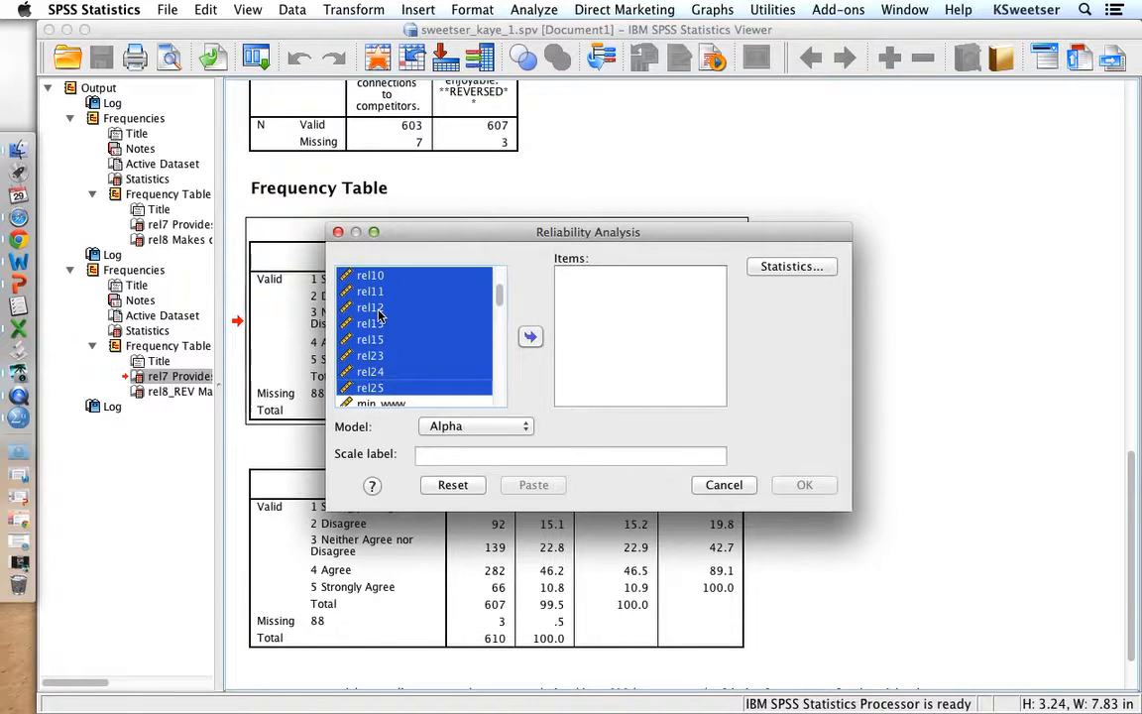
{"action": "left_click", "coordinate": [531, 337]}
{"action": "left_click", "coordinate": [680, 386]}
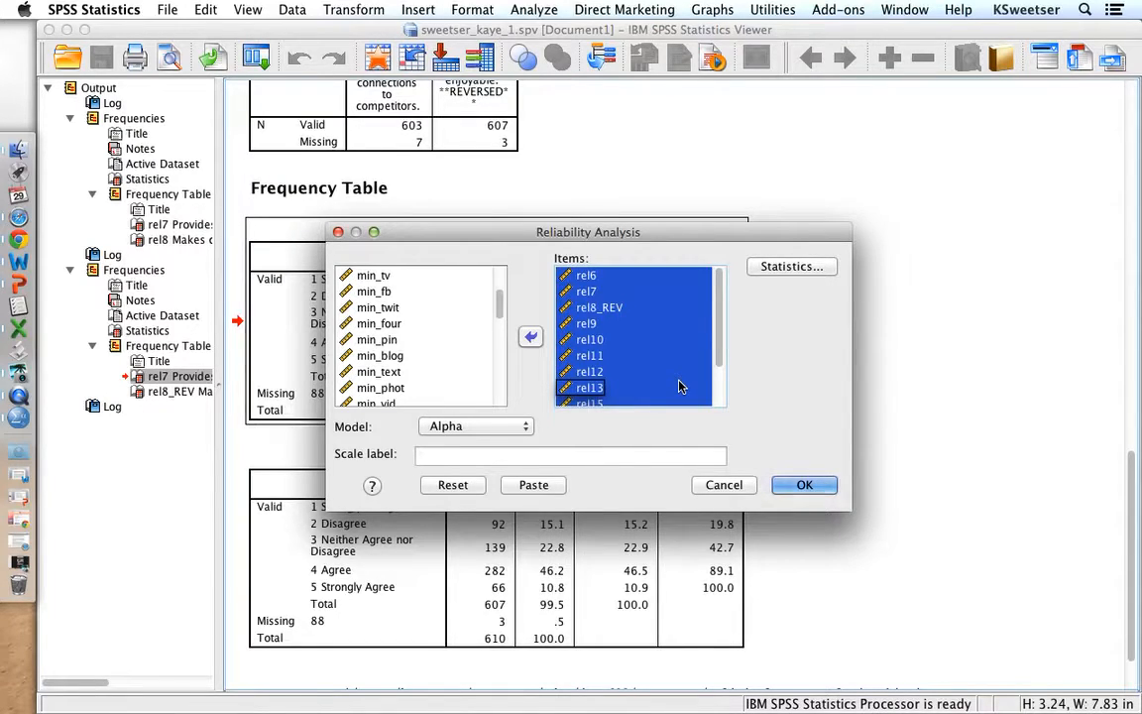
- Run the reliability analysis with descriptives for scale if item deleted, and save the updated output
{"action": "left_click", "coordinate": [793, 268]}
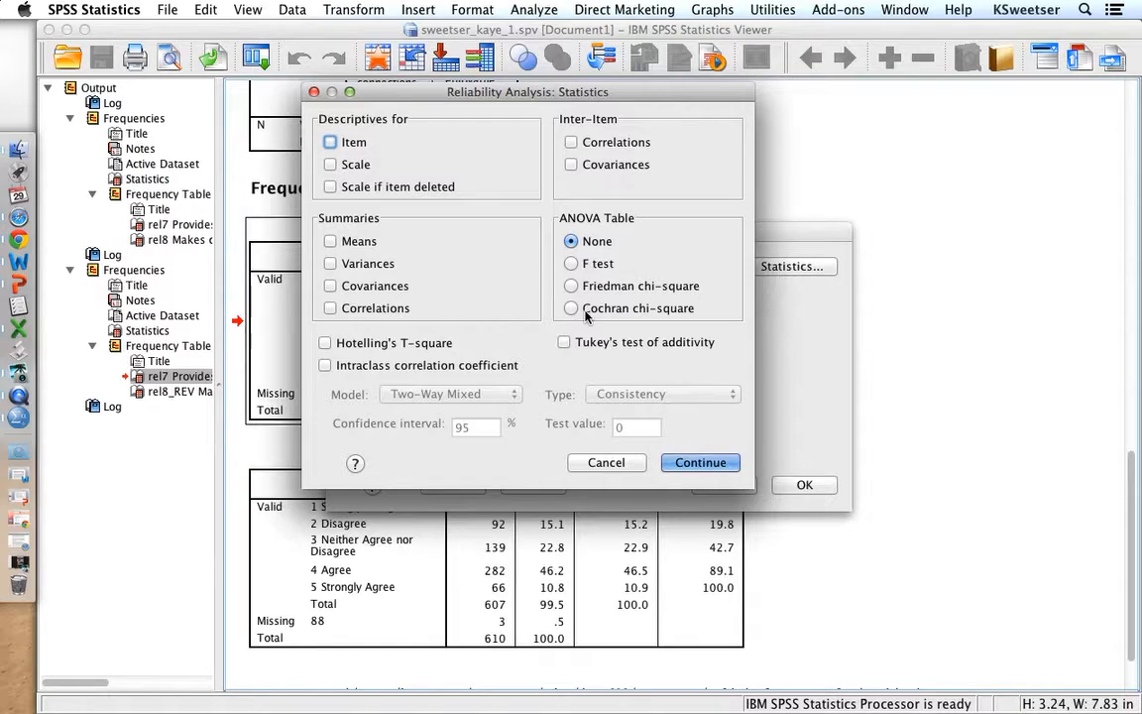
{"action": "left_click", "coordinate": [331, 187]}
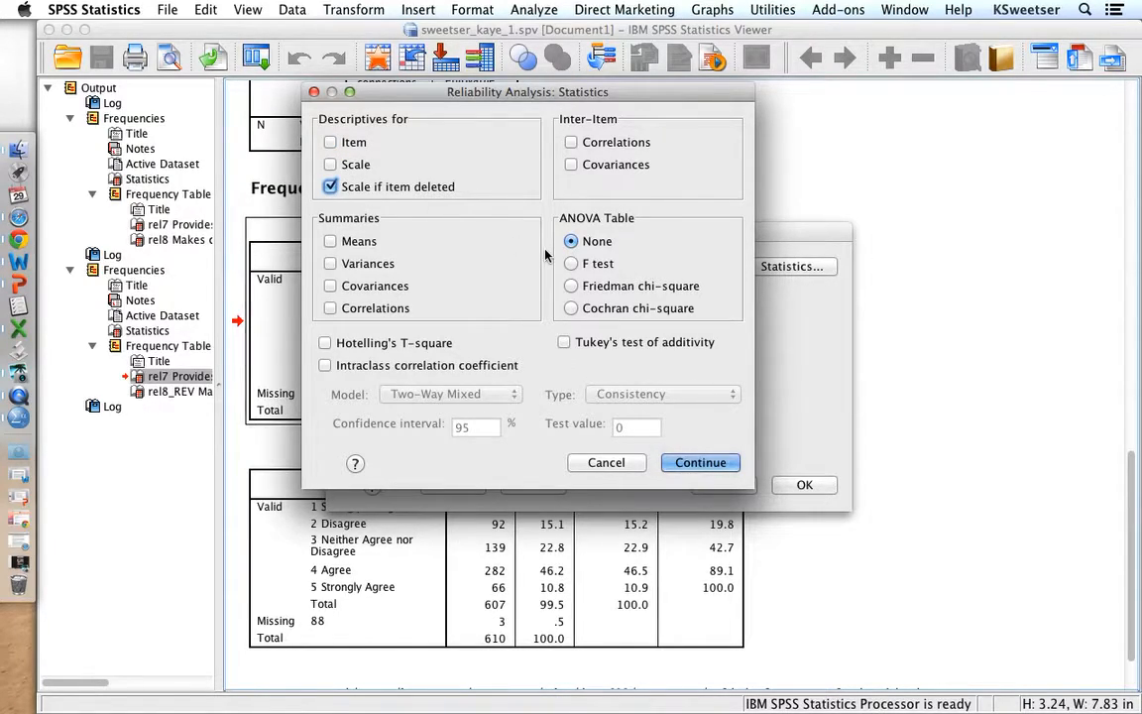
{"action": "left_click", "coordinate": [700, 460]}
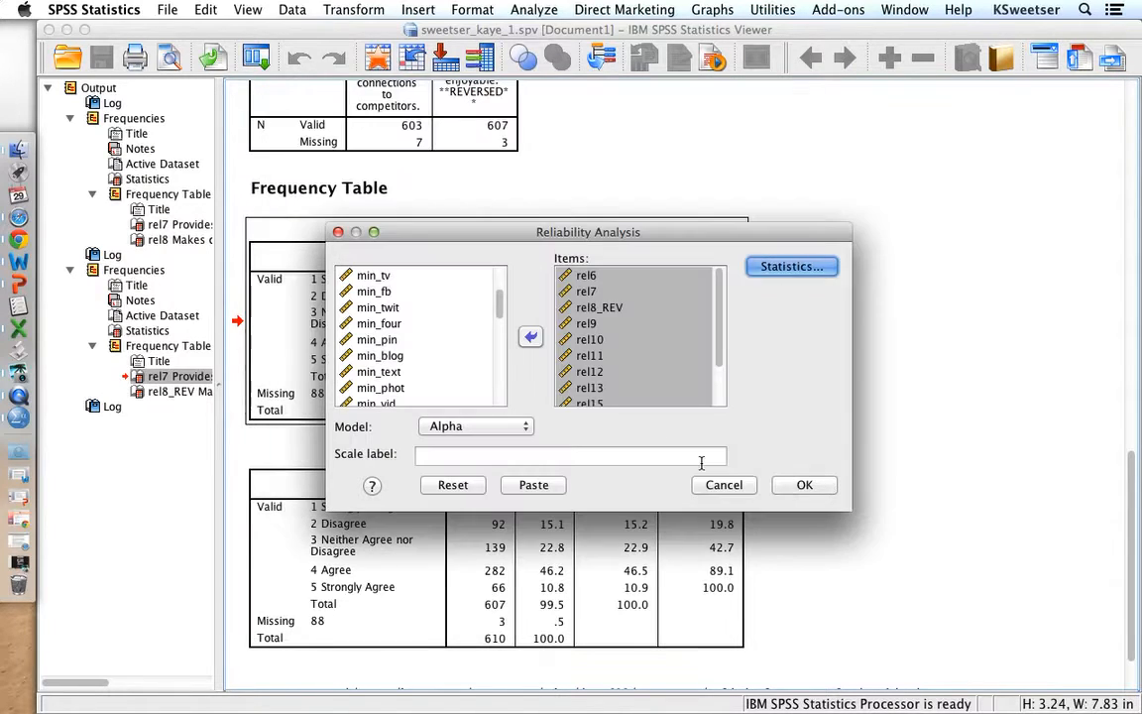
{"action": "left_click", "coordinate": [801, 485]}
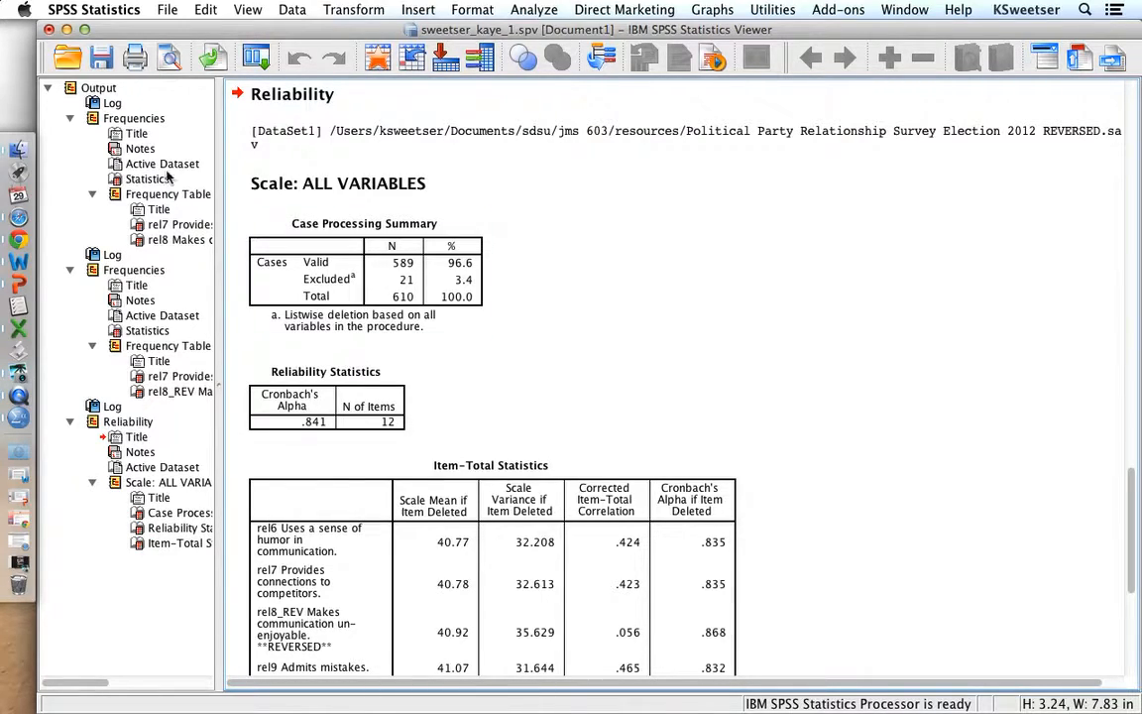
{"action": "left_click", "coordinate": [106, 60]}
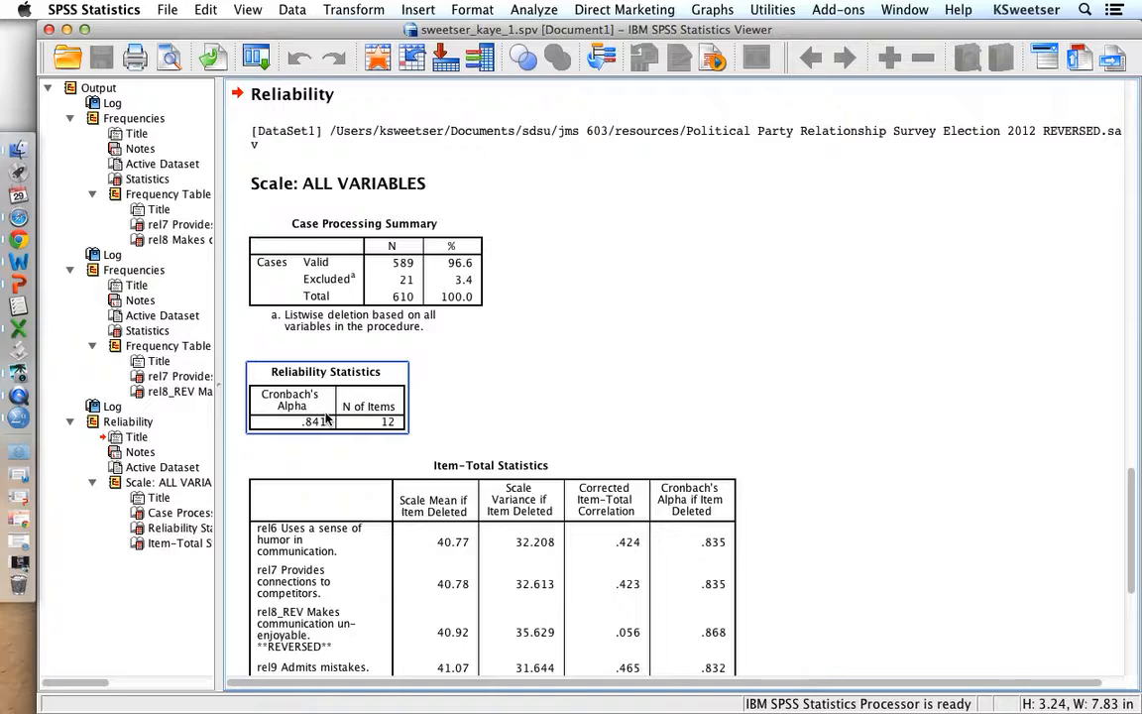
- Start computing a new variable and name the target variable REL
{"action": "left_click", "coordinate": [341, 9]}
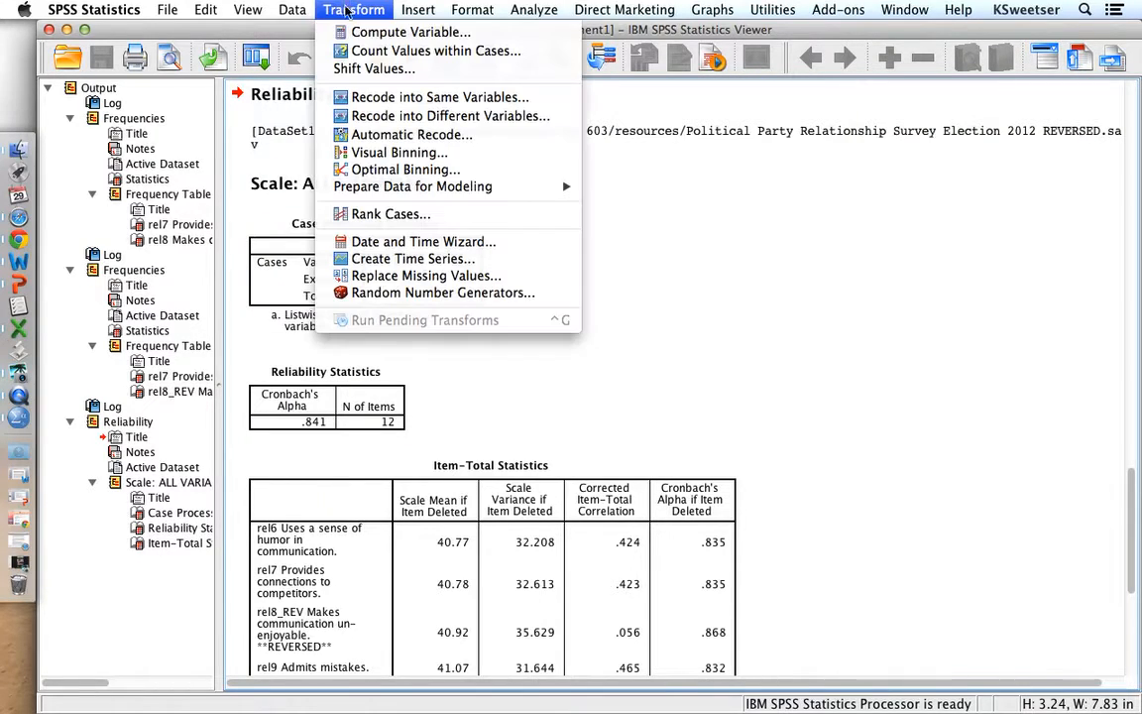
{"action": "left_click", "coordinate": [353, 36]}
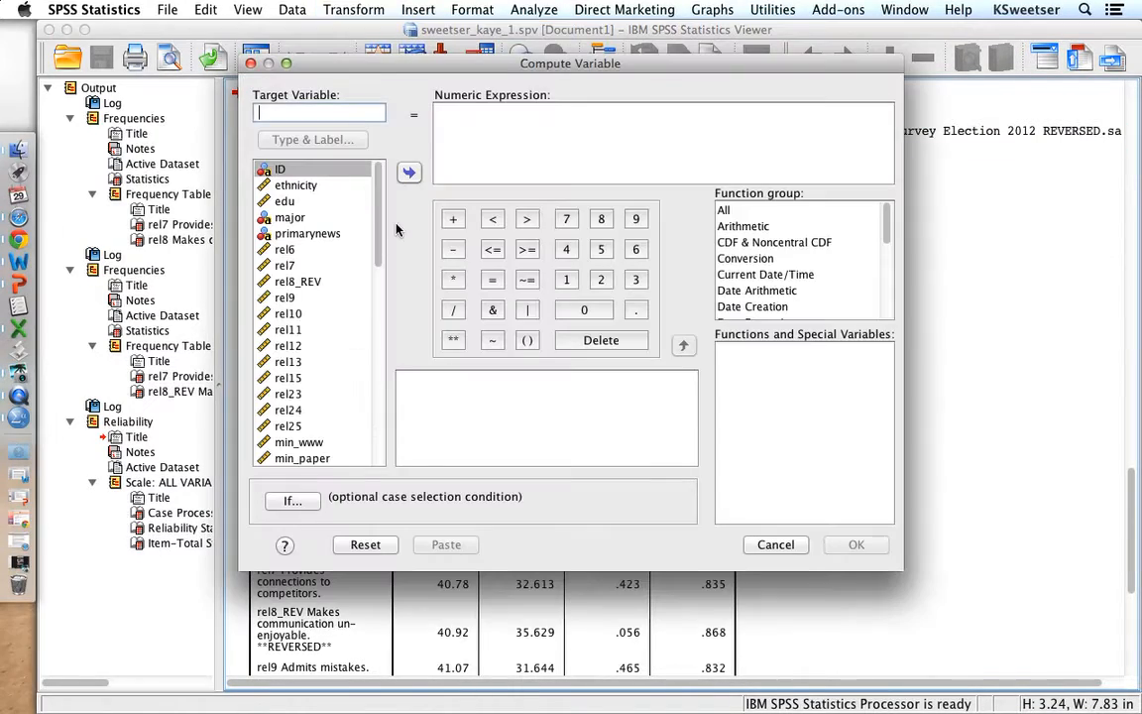
{"action": "left_click", "coordinate": [322, 203]}
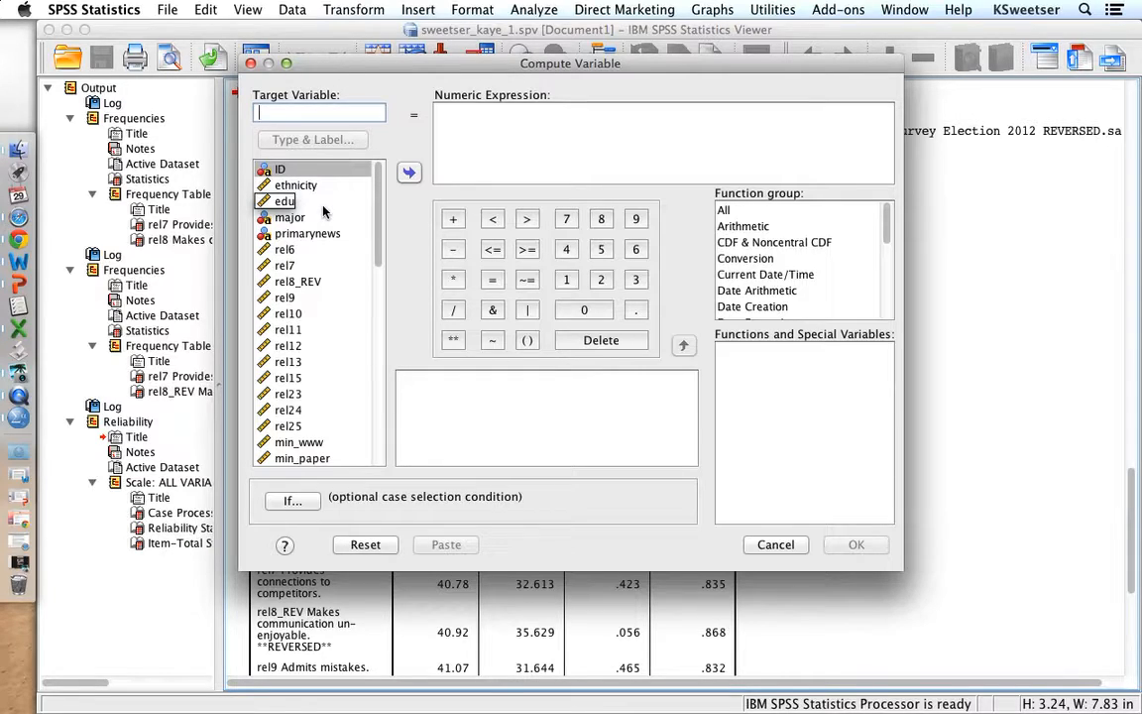
{"action": "type", "text": "REL"}
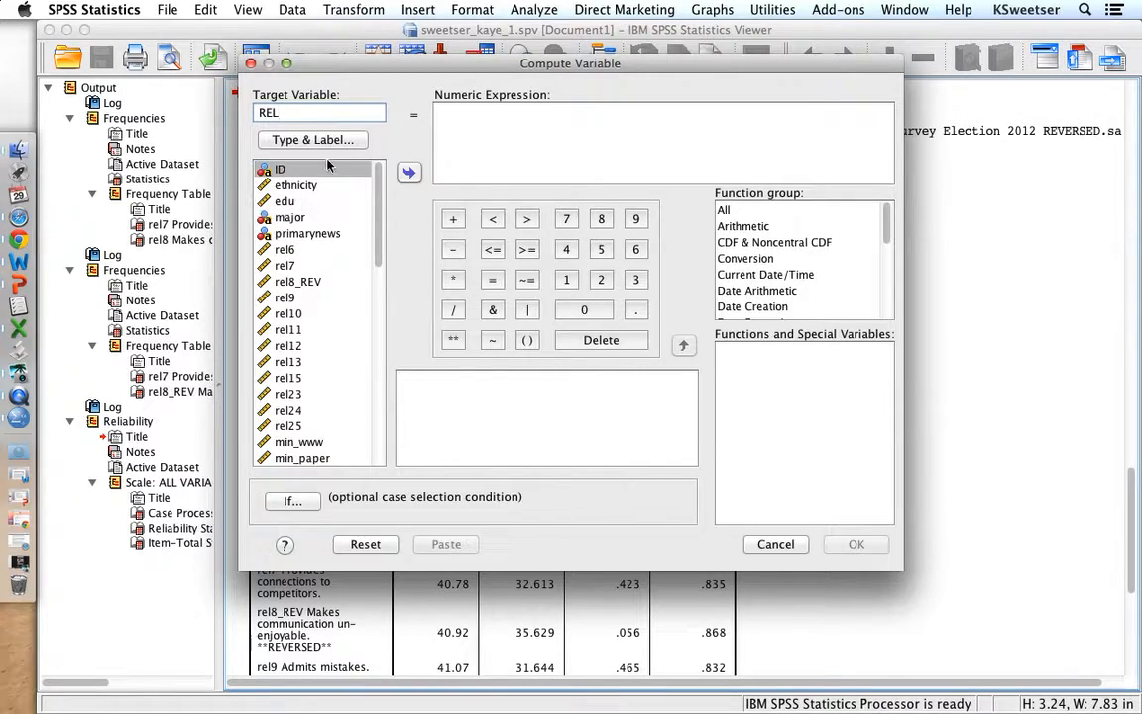
- Label the new REL variable "Relationship index (12 item on 5-point scale)" and keep its type numeric
{"action": "left_click", "coordinate": [319, 142]}
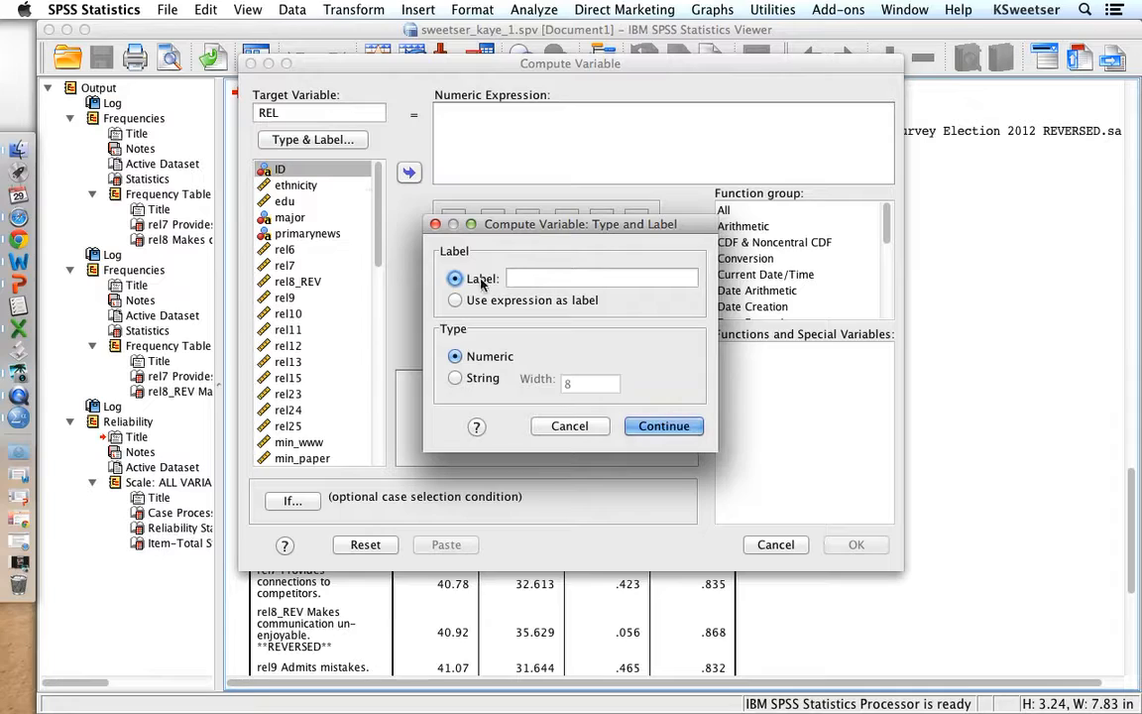
{"action": "left_click", "coordinate": [525, 278]}
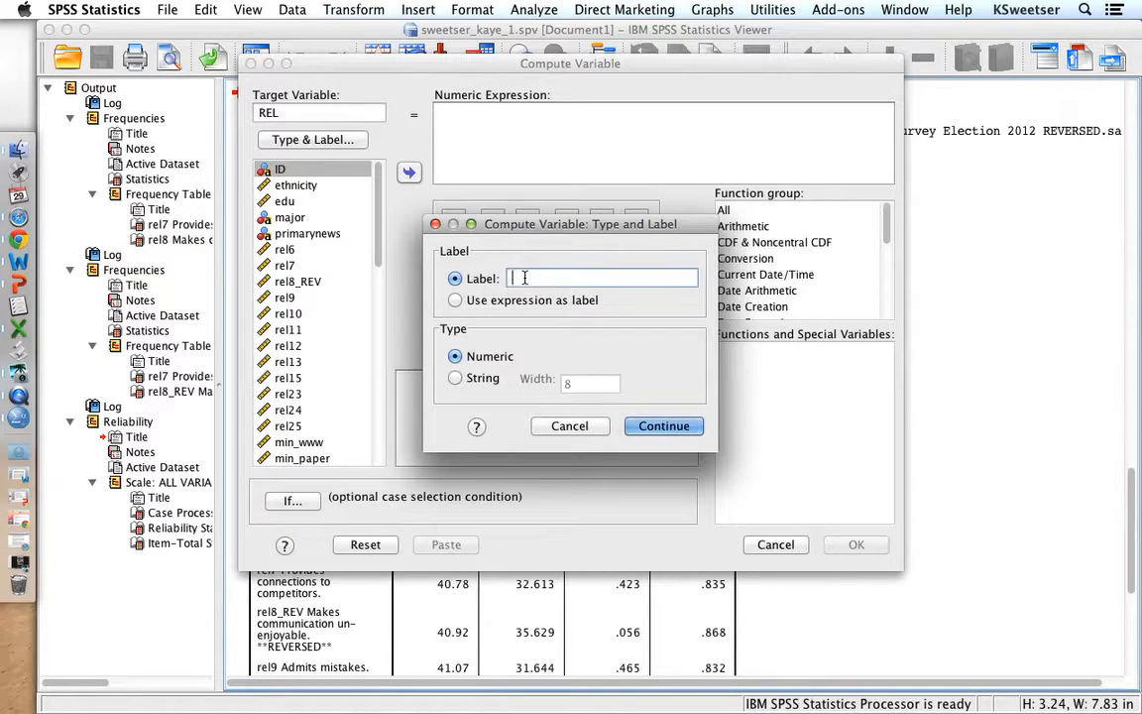
{"action": "type", "text": "Relationship ind"}
{"action": "type", "text": "ex (12 "}
{"action": "type", "text": "otems"}
{"action": "key", "text": "BackSpace"}
{"action": "key", "text": "BackSpace"}
{"action": "key", "text": "BackSpace"}
{"action": "key", "text": "BackSpace"}
{"action": "type", "text": "tem on 5-point scale)"}
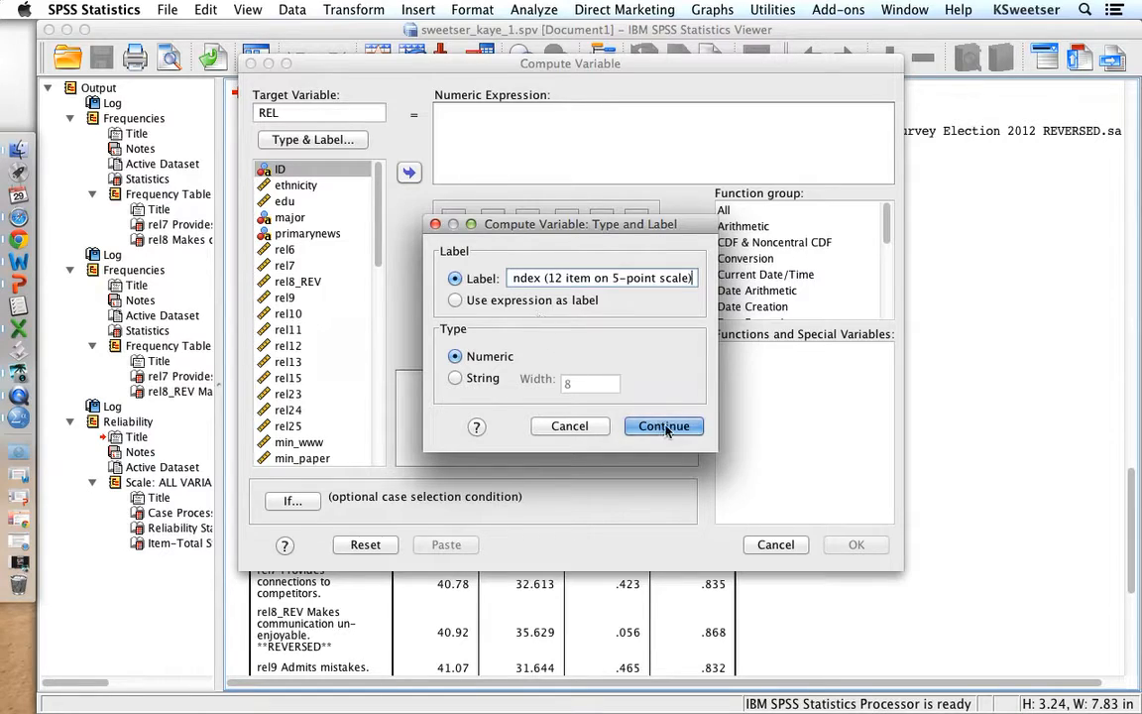
{"action": "left_click", "coordinate": [665, 427]}
- Build the first part of the REL expression as the sum rel6+rel7+rel8_REV+rel9+rel10
{"action": "left_click", "coordinate": [291, 251]}
{"action": "double_click", "coordinate": [293, 251]}
{"action": "double_click", "coordinate": [288, 265]}
{"action": "type", "text": "+"}
{"action": "double_click", "coordinate": [294, 282]}
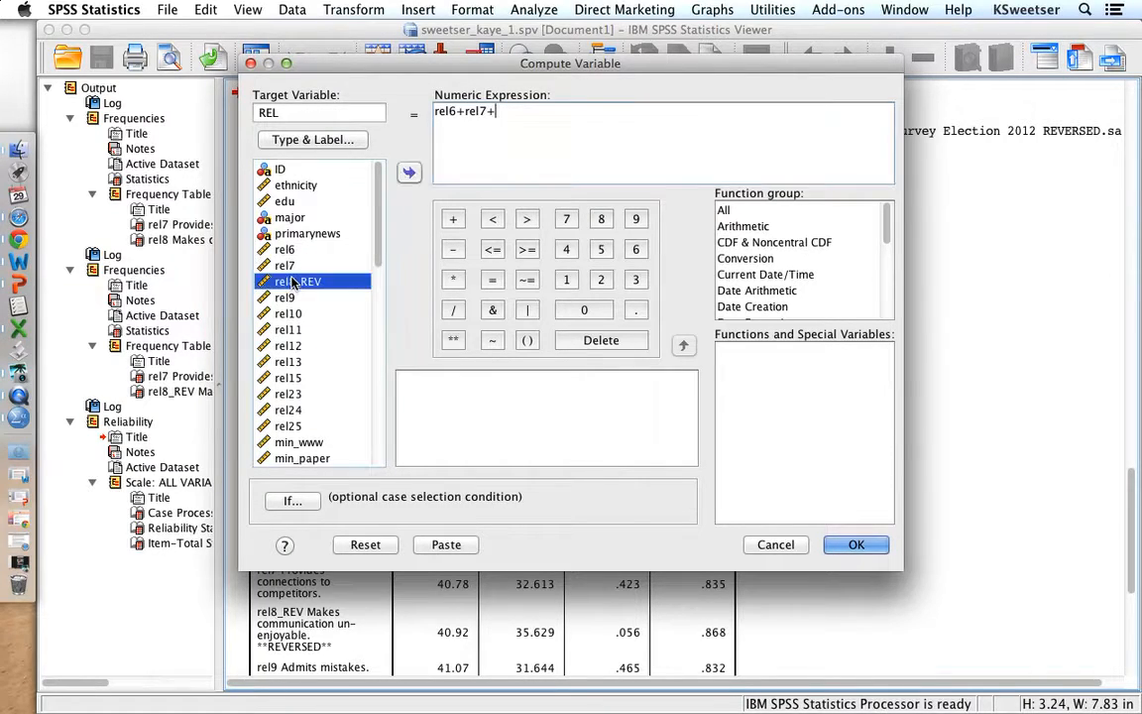
{"action": "type", "text": "+"}
{"action": "double_click", "coordinate": [291, 299]}
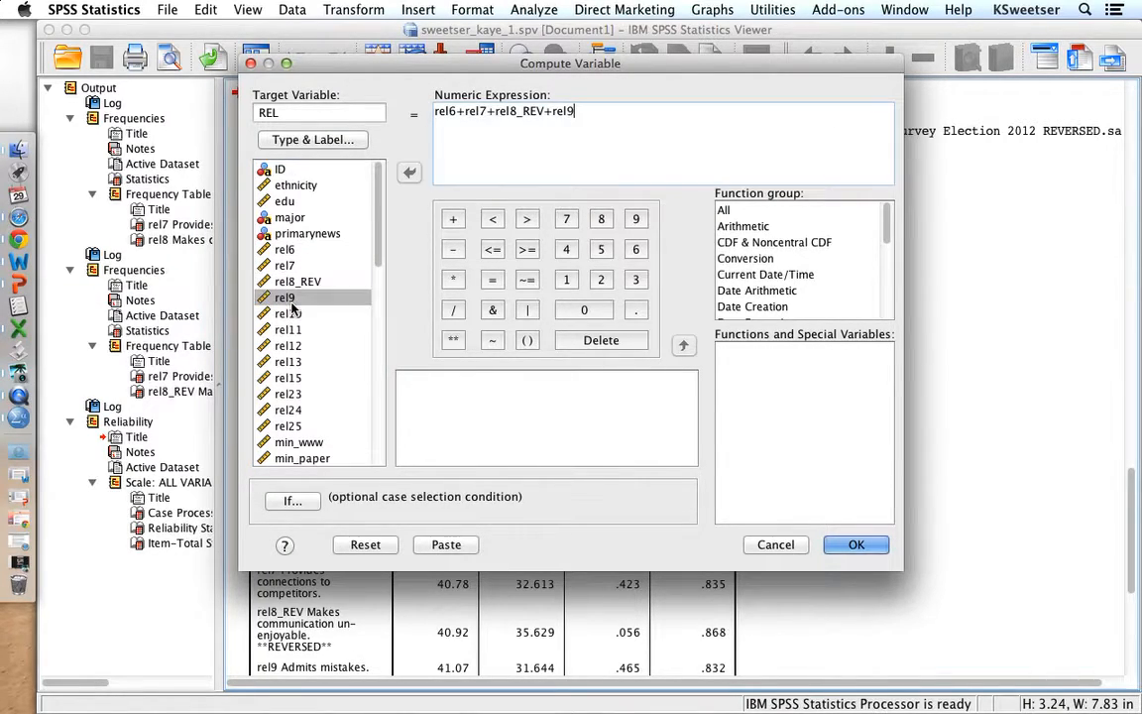
{"action": "type", "text": "+"}
{"action": "double_click", "coordinate": [287, 313]}
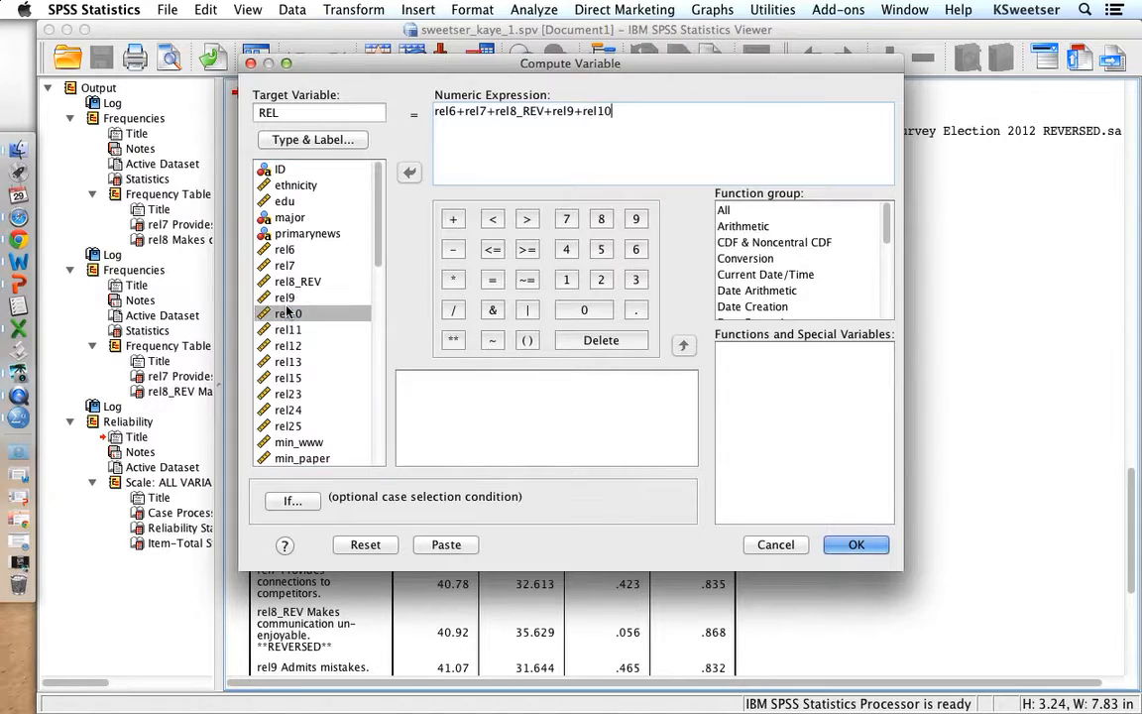
- Extend the sum with rel11, rel12, rel13, rel15, rel23, rel24 and rel25, and compute the REL variable
{"action": "type", "text": "+"}
{"action": "double_click", "coordinate": [288, 329]}
{"action": "type", "text": "+rel11+"}
{"action": "double_click", "coordinate": [288, 345]}
{"action": "type", "text": "+rel11+rel12+"}
{"action": "double_click", "coordinate": [288, 362]}
{"action": "type", "text": "+rel11+rel12+rel13+"}
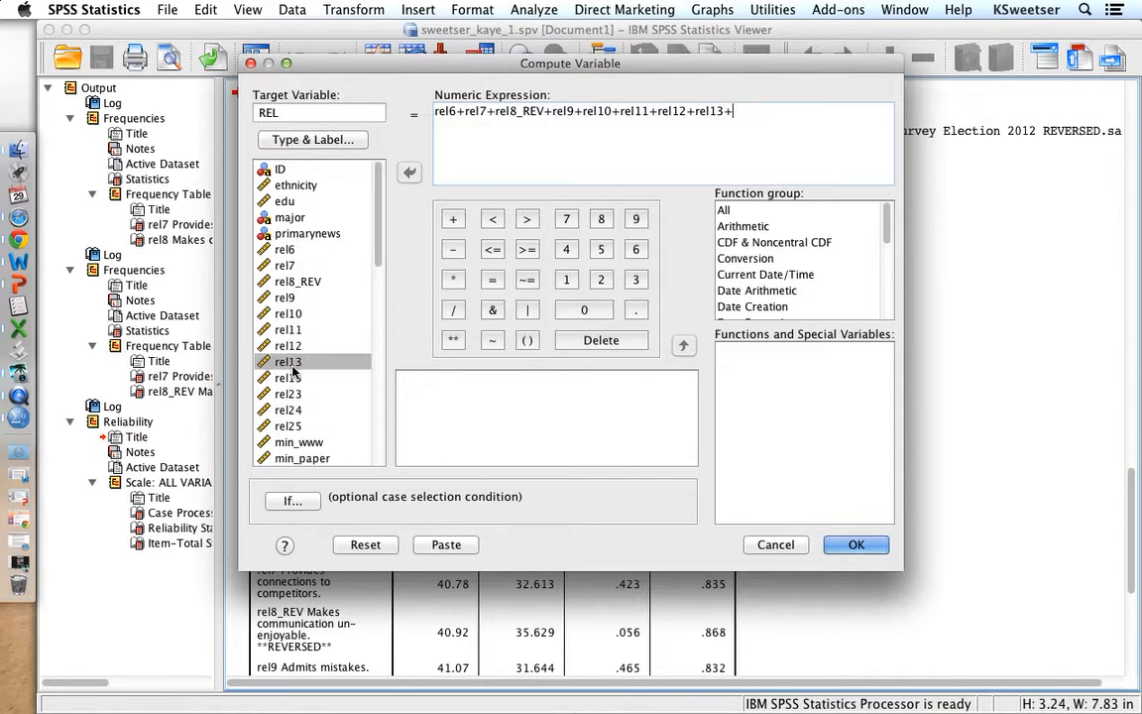
{"action": "double_click", "coordinate": [292, 381]}
{"action": "type", "text": "+"}
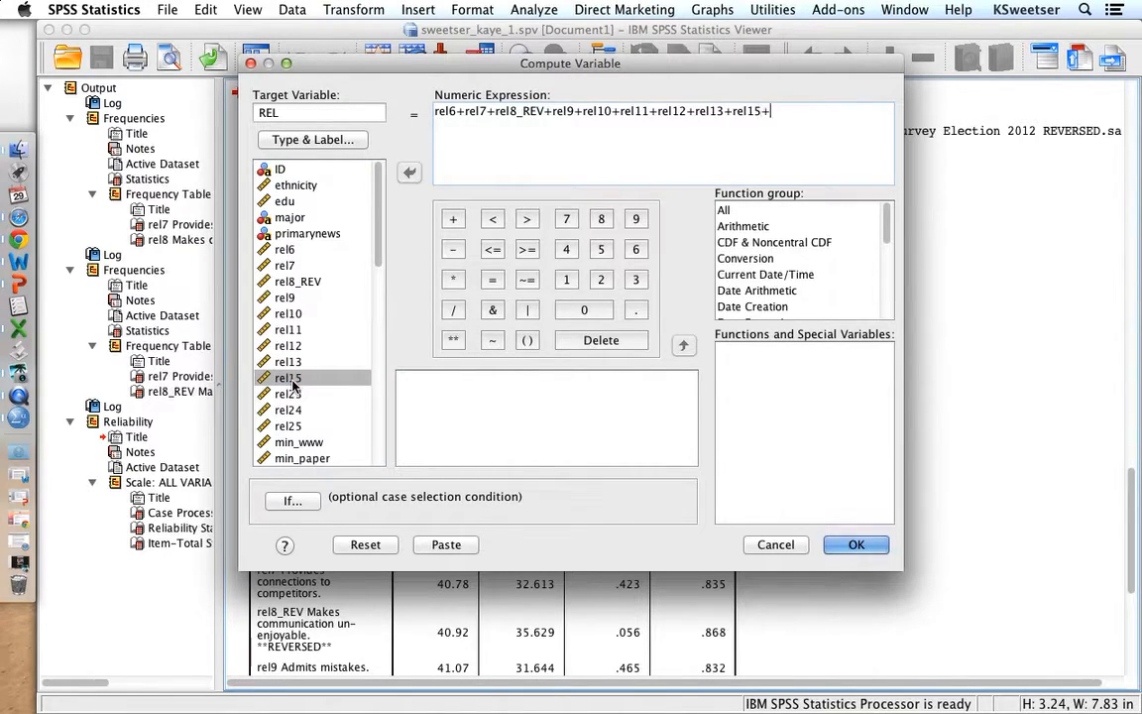
{"action": "double_click", "coordinate": [293, 395]}
{"action": "type", "text": "+"}
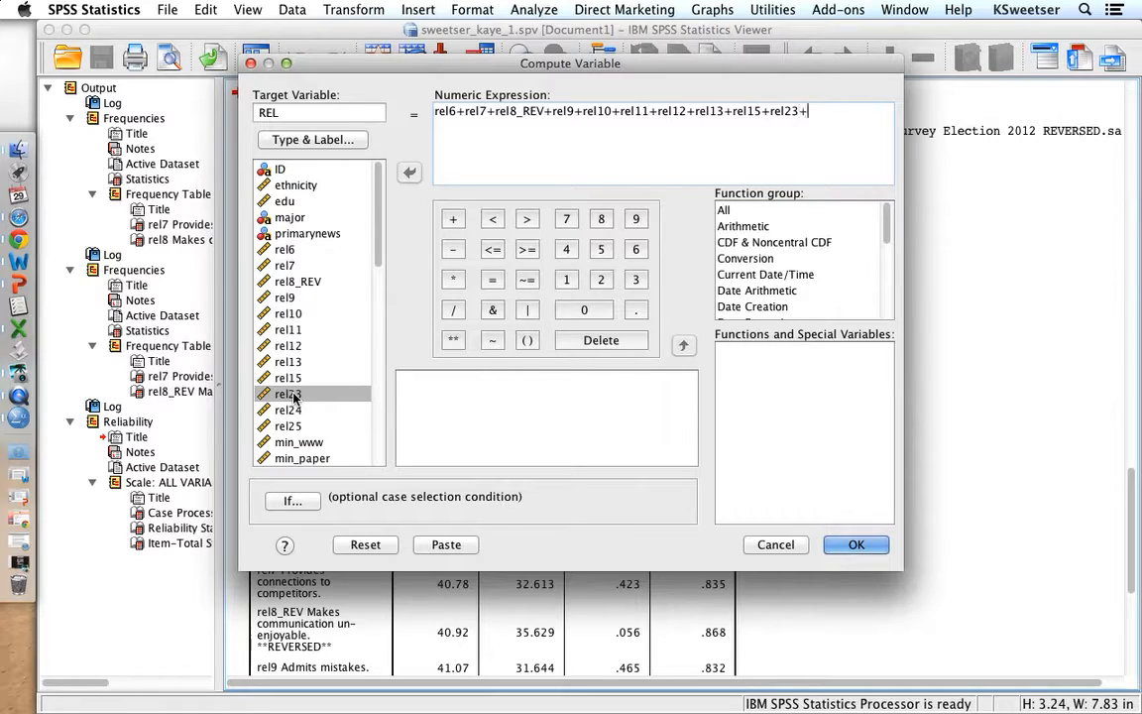
{"action": "double_click", "coordinate": [290, 409]}
{"action": "type", "text": "+"}
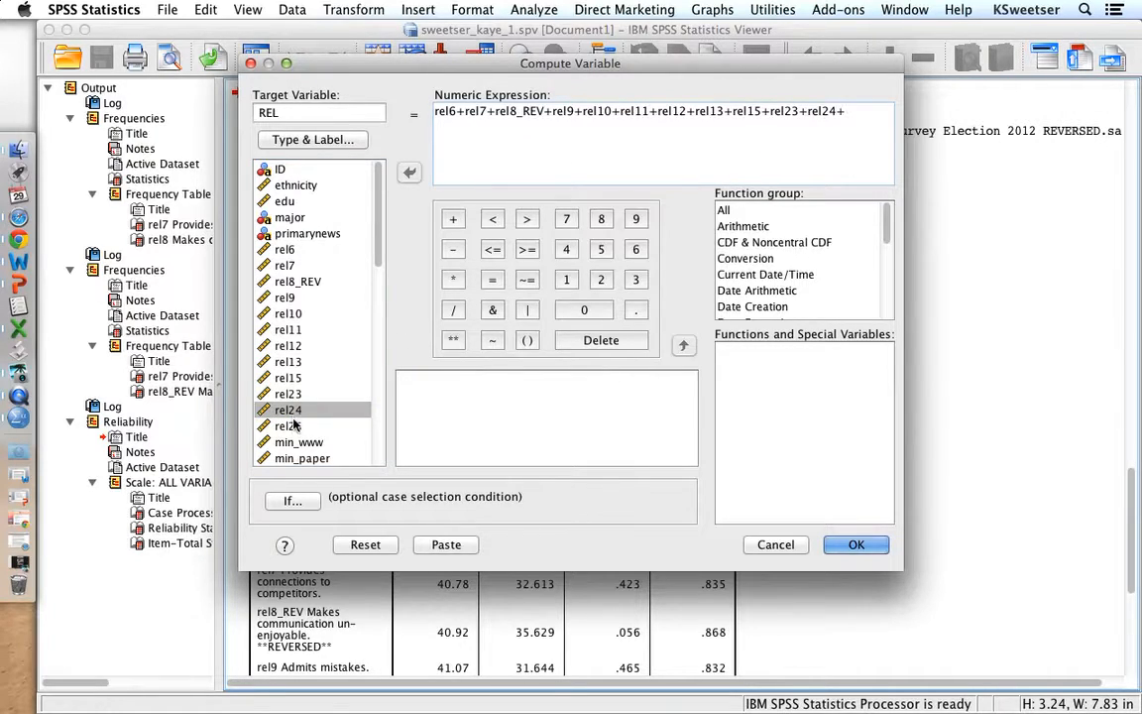
{"action": "double_click", "coordinate": [291, 425]}
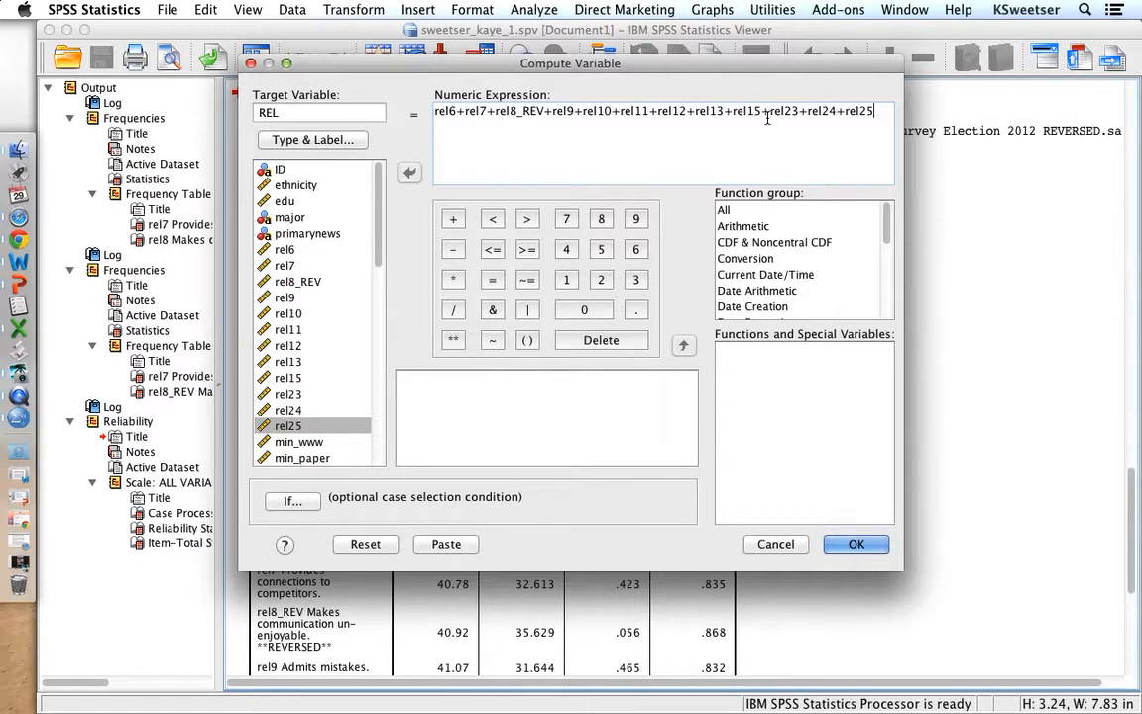
{"action": "left_click", "coordinate": [868, 247]}
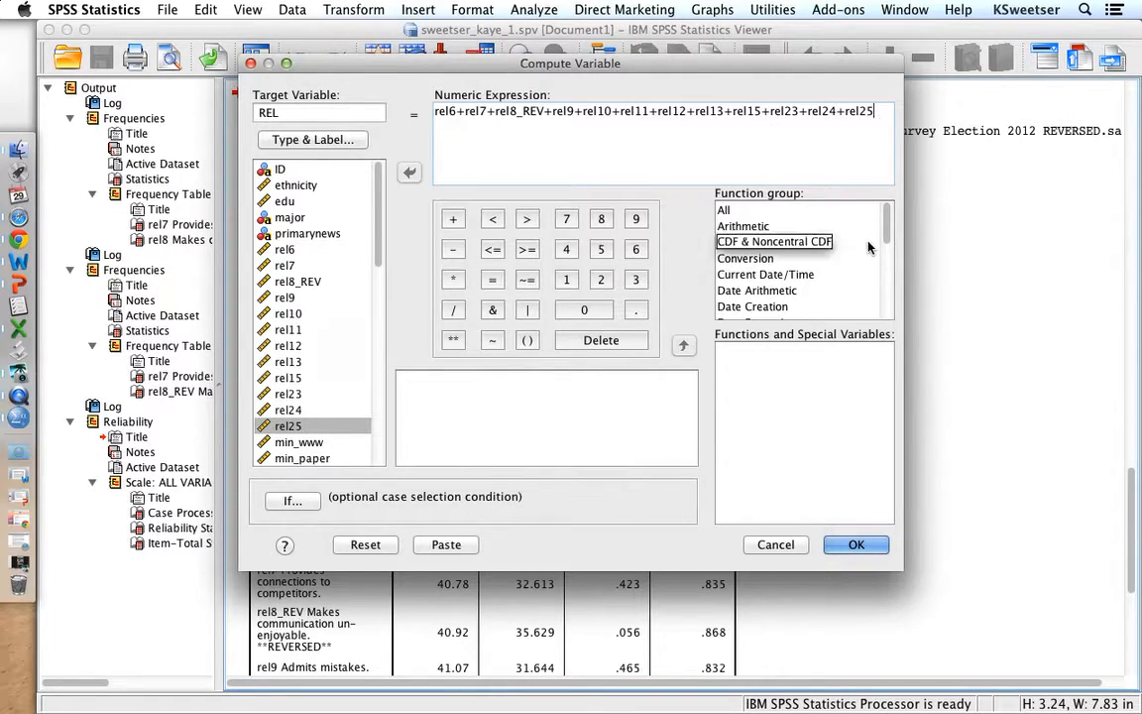
{"action": "left_click", "coordinate": [857, 544]}
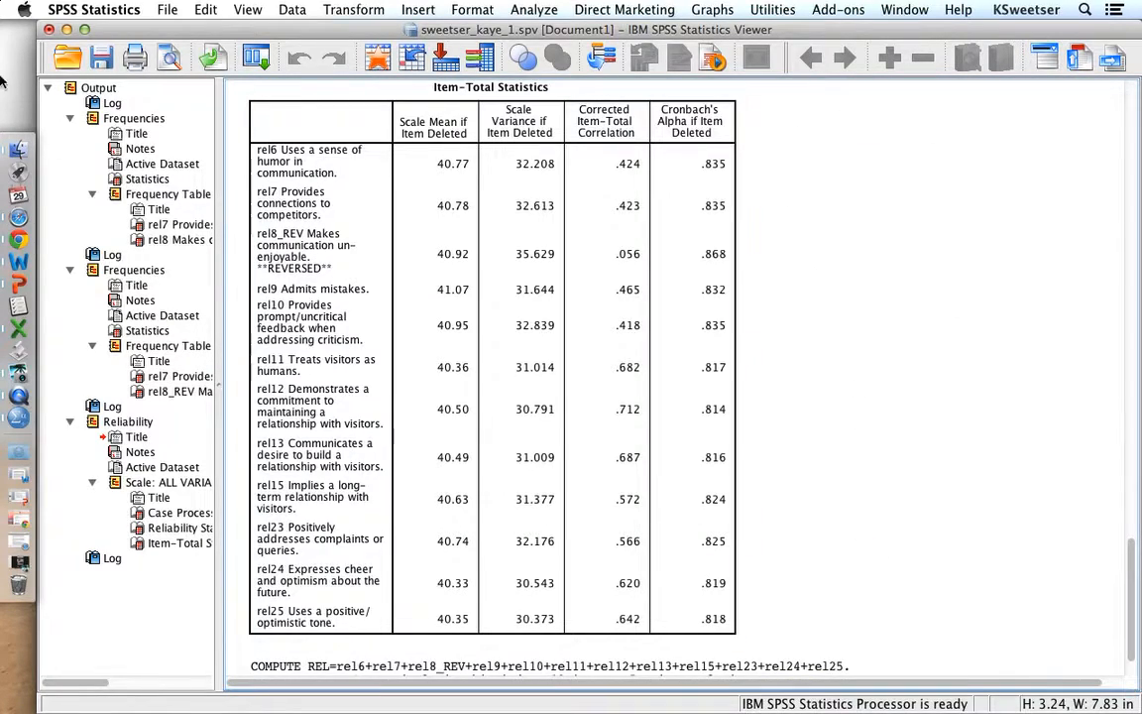
- Switch to the Data Editor, select the new REL variable at the end of the variable list, and save the dataset
{"action": "key", "text": "ctrl+Up"}
{"action": "left_click", "coordinate": [472, 369]}
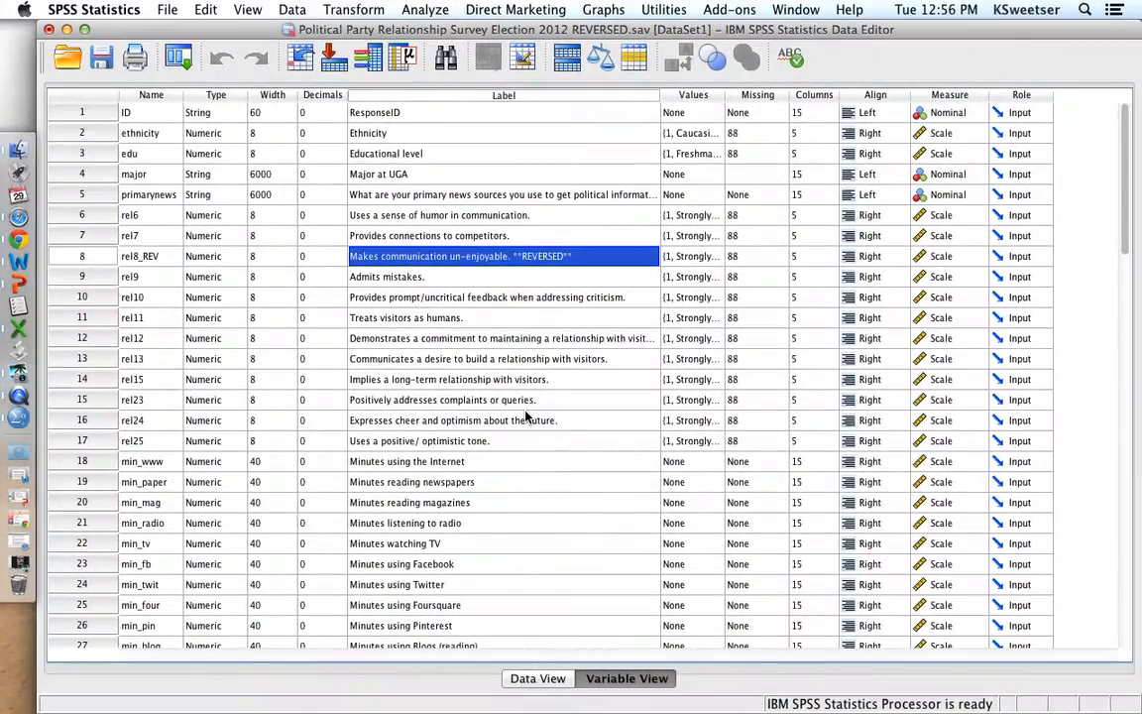
{"action": "scroll", "coordinate": [525, 417], "scroll_direction": "down", "scroll_amount": 14}
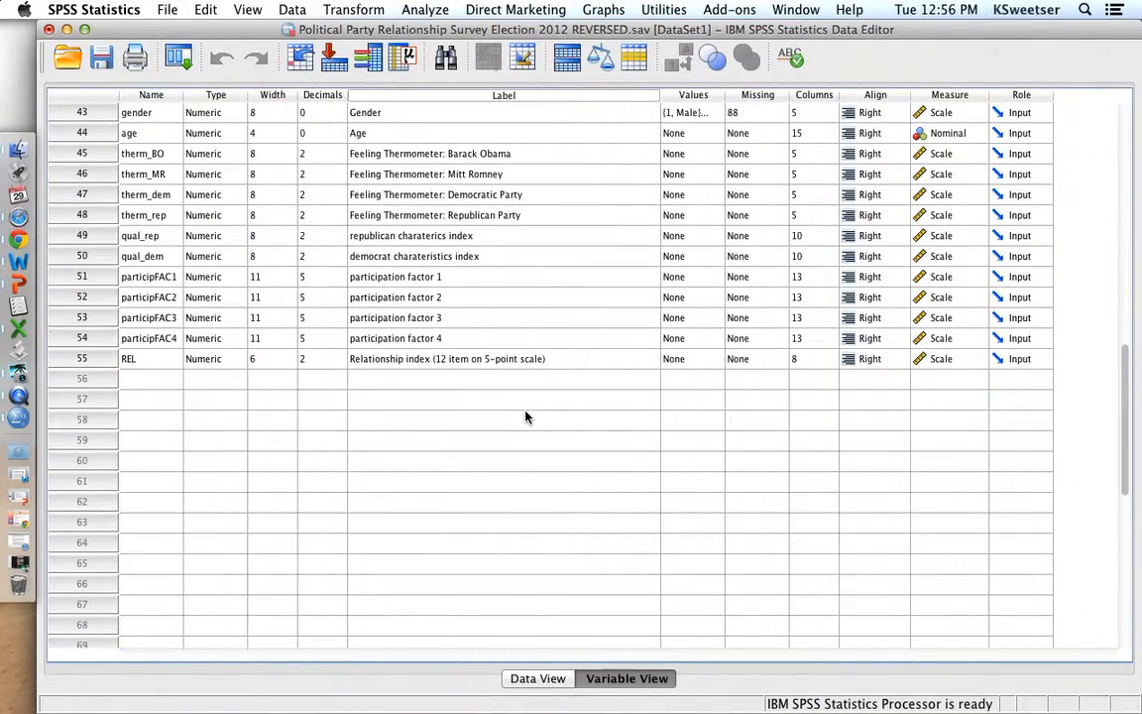
{"action": "left_click", "coordinate": [97, 361]}
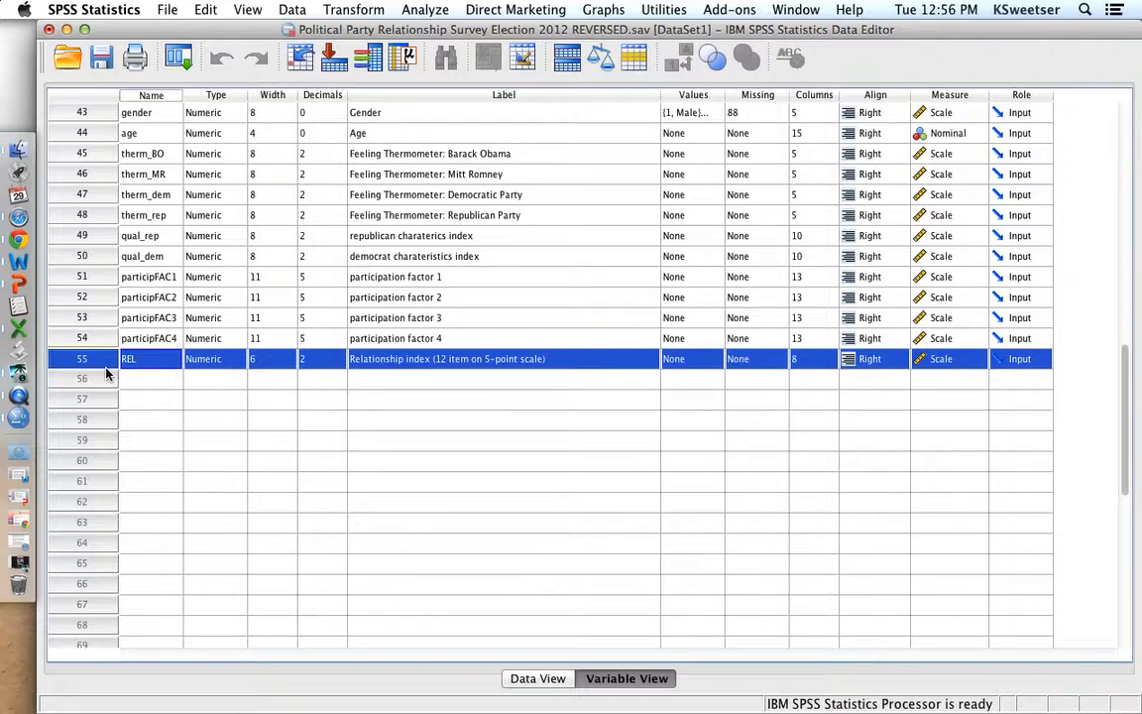
{"action": "left_click", "coordinate": [103, 60]}
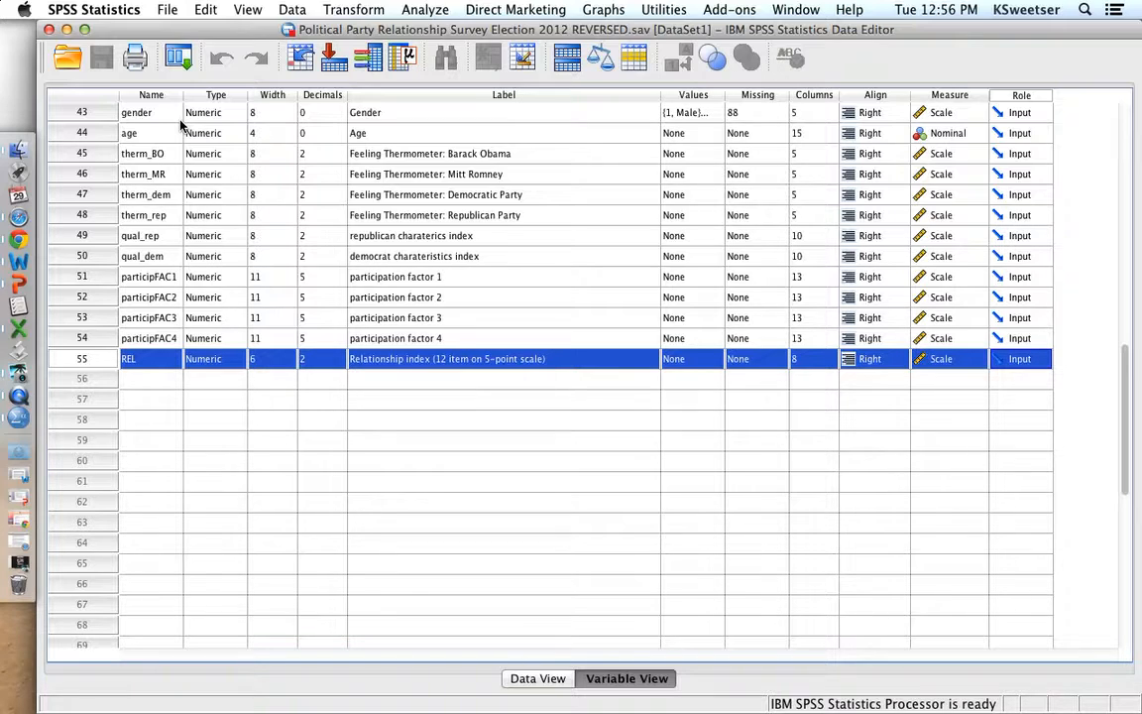
- Start a Frequencies analysis and remove rel7 and rel8_REV from the variables to analyze
{"action": "left_click", "coordinate": [421, 12]}
{"action": "mouse_move", "coordinate": [423, 38]}
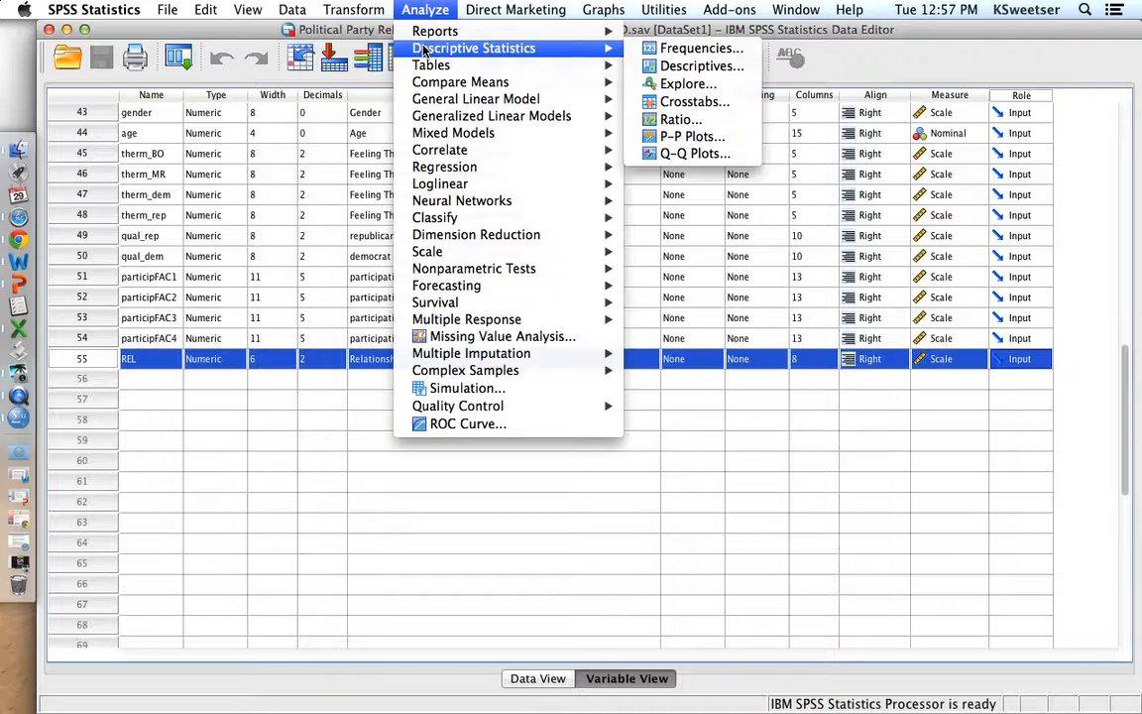
{"action": "left_click", "coordinate": [684, 48]}
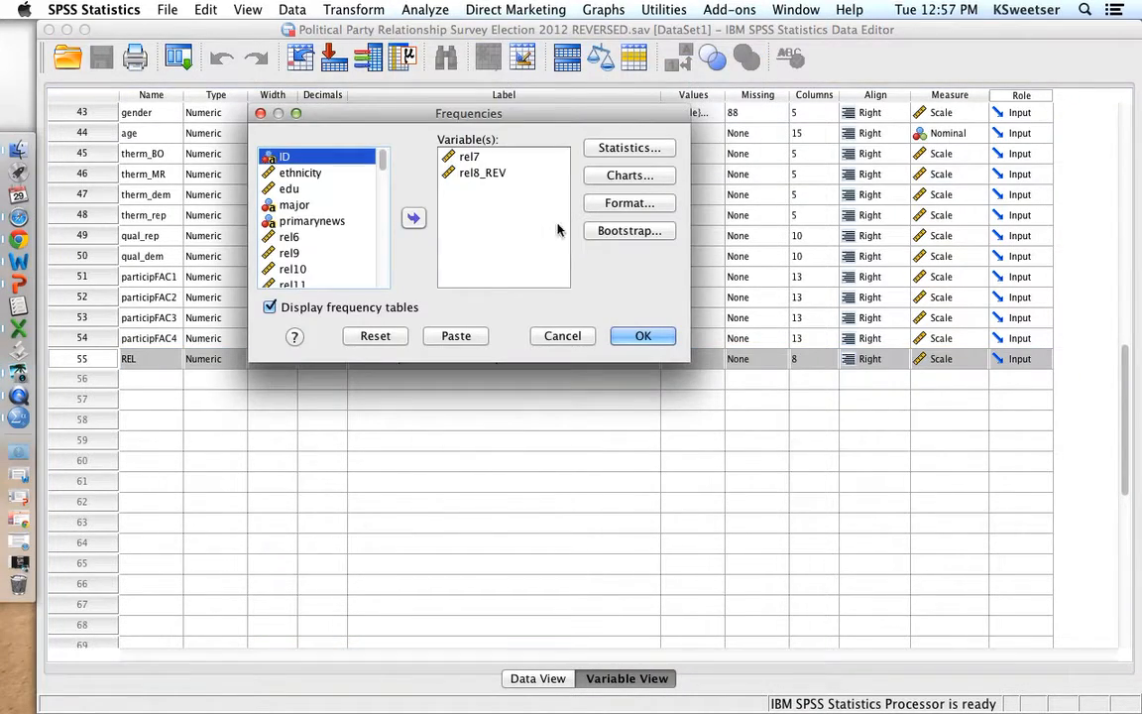
{"action": "left_click", "coordinate": [480, 174]}
{"action": "left_click", "coordinate": [469, 156], "text": "shift"}
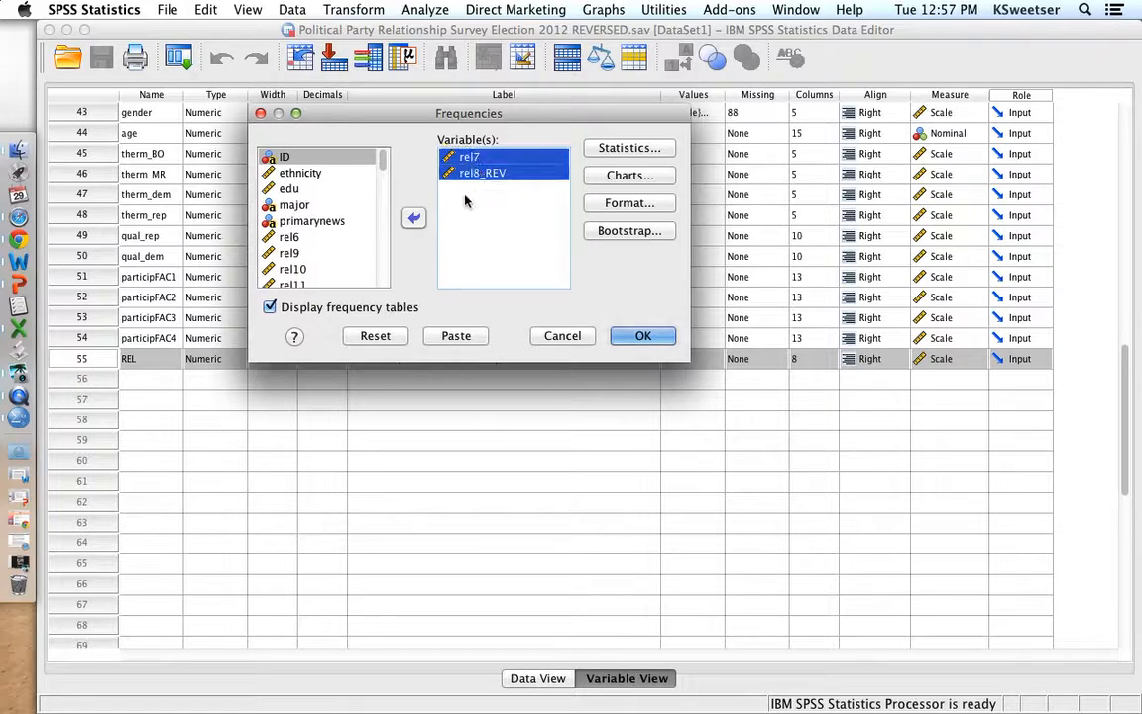
{"action": "left_click", "coordinate": [415, 217]}
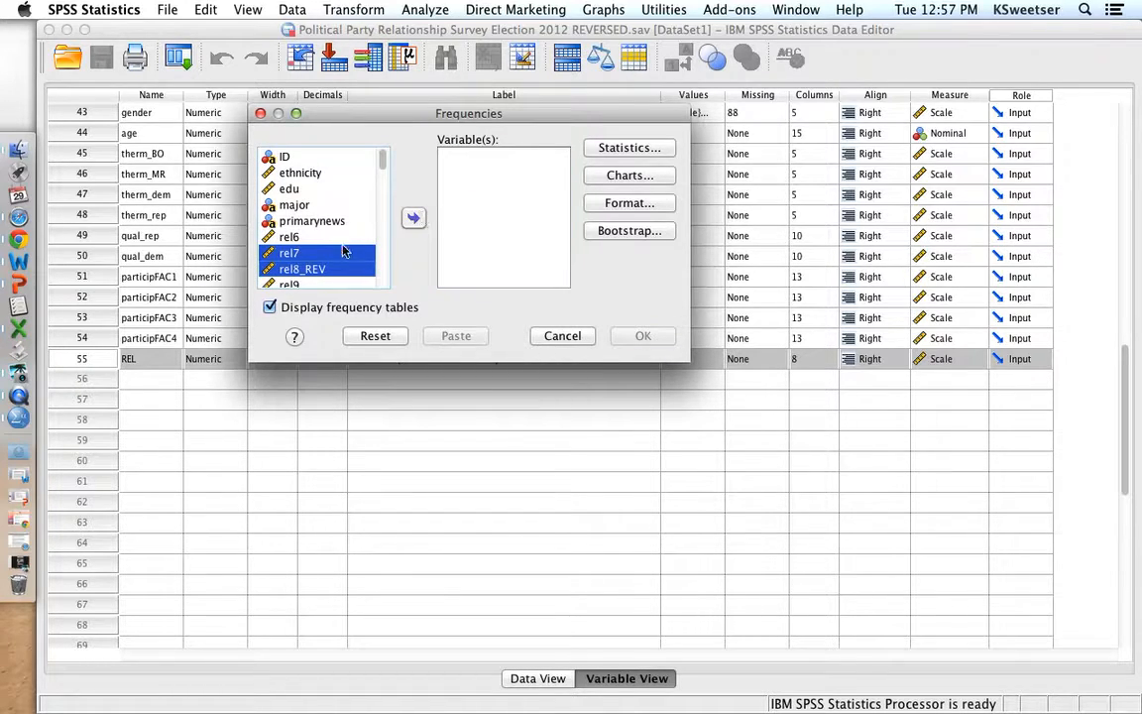
- Add REL, rel6, rel7, rel8_REV, rel9 and rel10 to the variables of the Frequencies analysis
{"action": "scroll", "coordinate": [343, 249], "scroll_direction": "down", "scroll_amount": 15}
{"action": "left_click", "coordinate": [289, 280]}
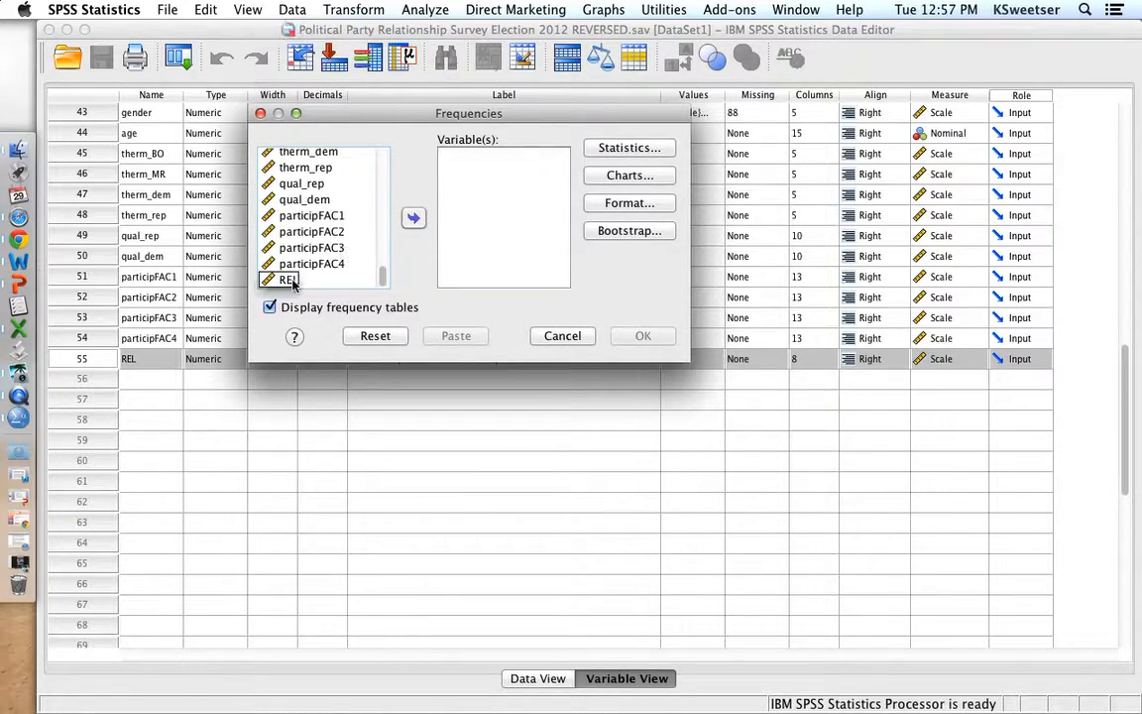
{"action": "double_click", "coordinate": [292, 281]}
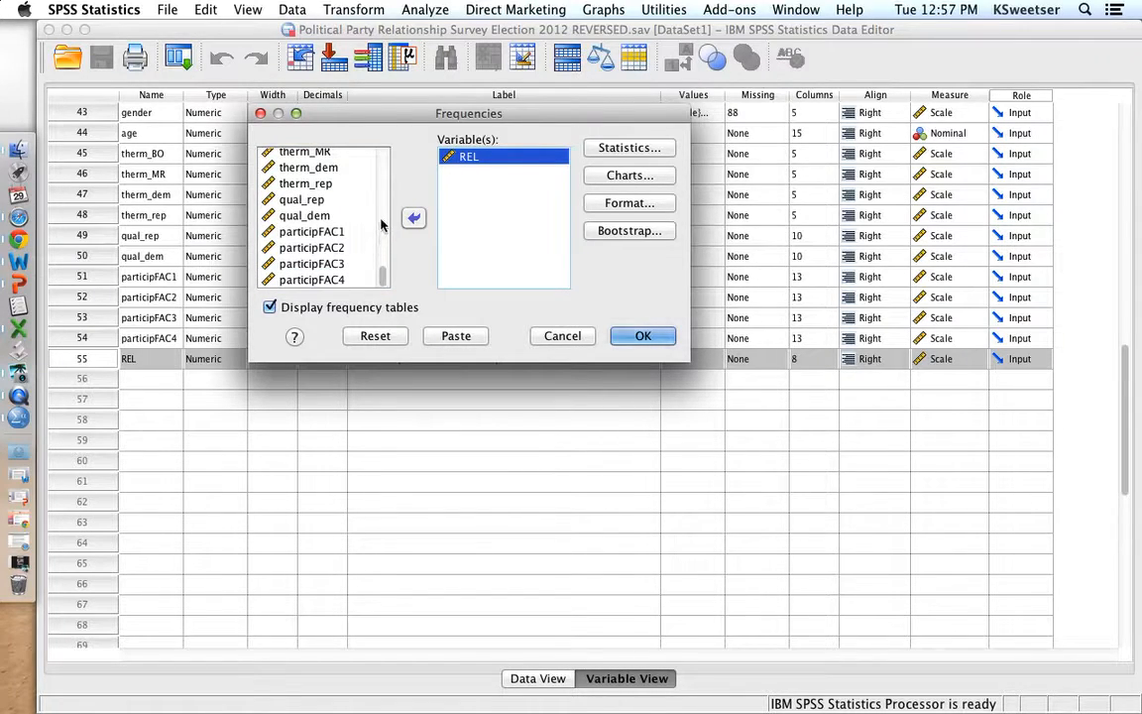
{"action": "scroll", "coordinate": [349, 203], "scroll_direction": "up", "scroll_amount": 15}
{"action": "scroll", "coordinate": [349, 203], "scroll_direction": "down", "scroll_amount": 1}
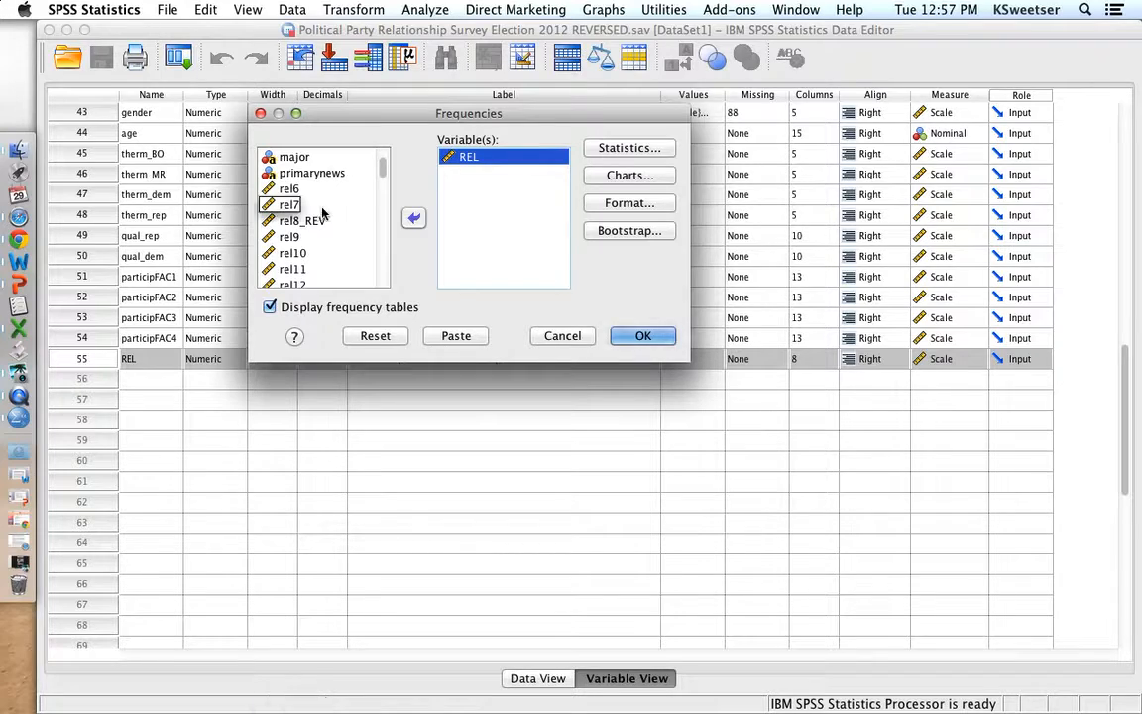
{"action": "double_click", "coordinate": [288, 188]}
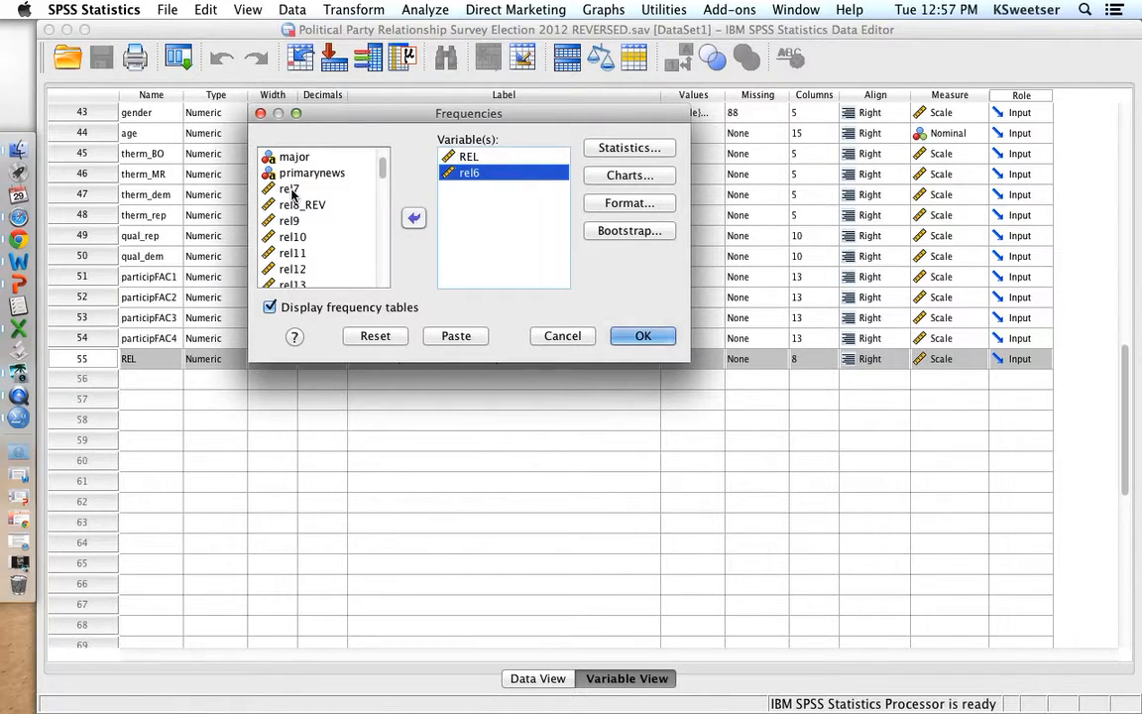
{"action": "double_click", "coordinate": [290, 191]}
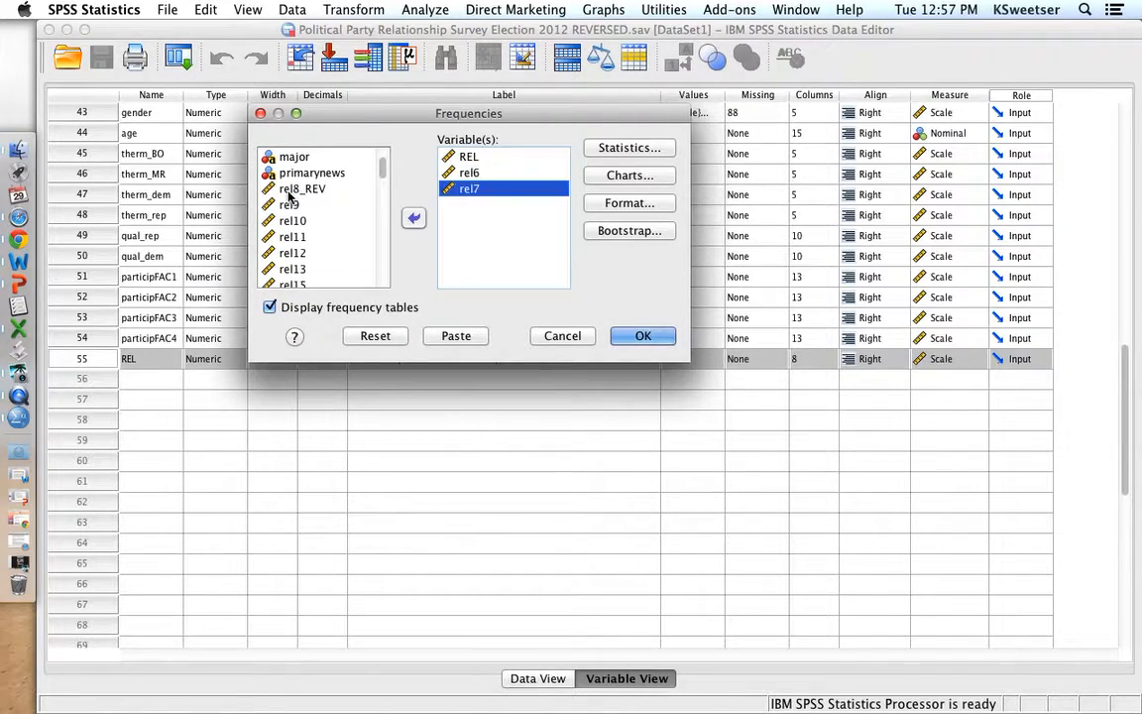
{"action": "double_click", "coordinate": [291, 190]}
{"action": "double_click", "coordinate": [289, 190]}
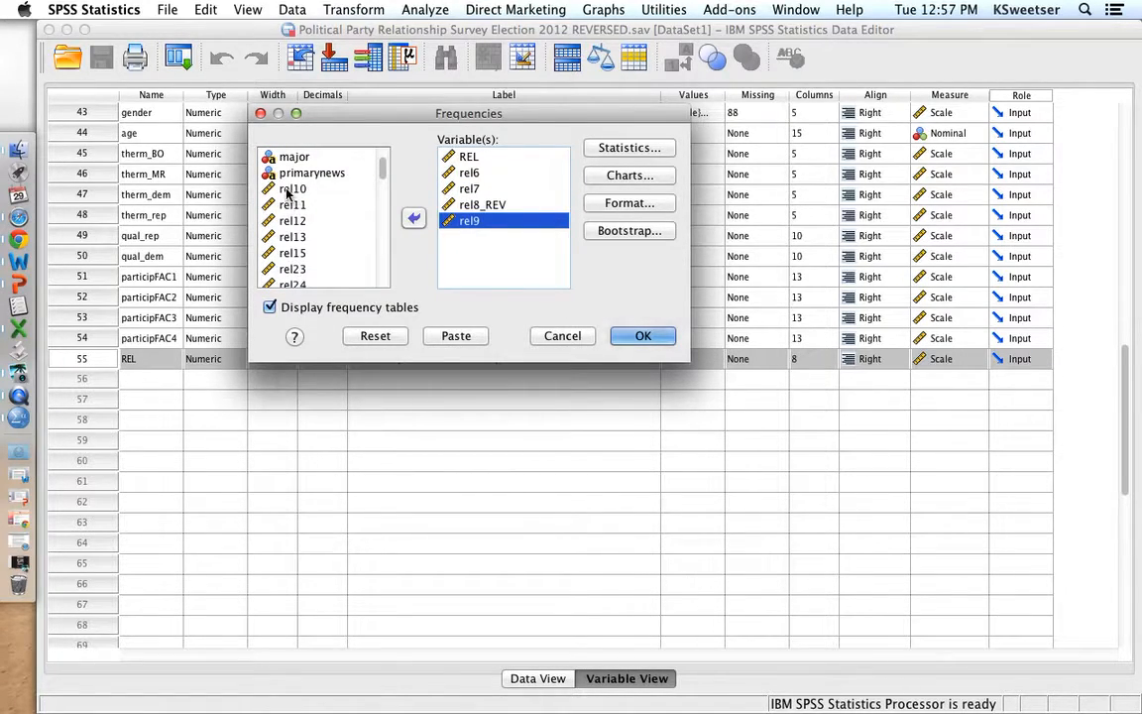
{"action": "double_click", "coordinate": [290, 190]}
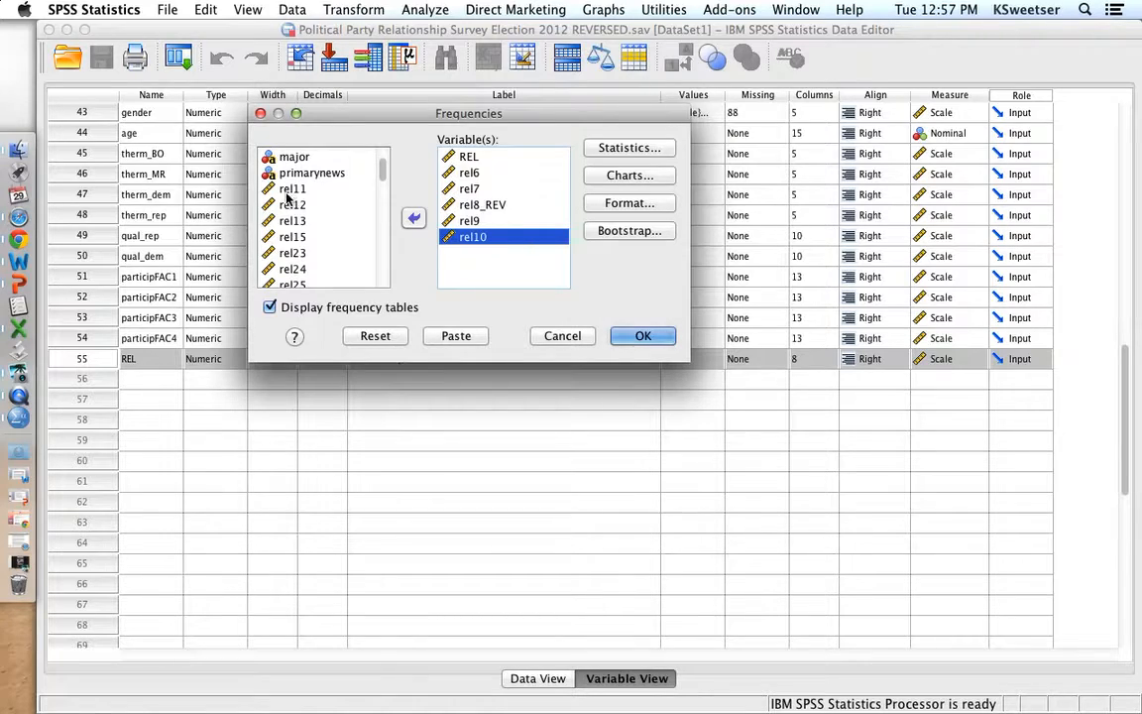
- Add rel11, rel12, rel13, rel15, rel23, rel24 and rel25 to the variables of the Frequencies analysis
{"action": "double_click", "coordinate": [288, 190]}
{"action": "double_click", "coordinate": [289, 191]}
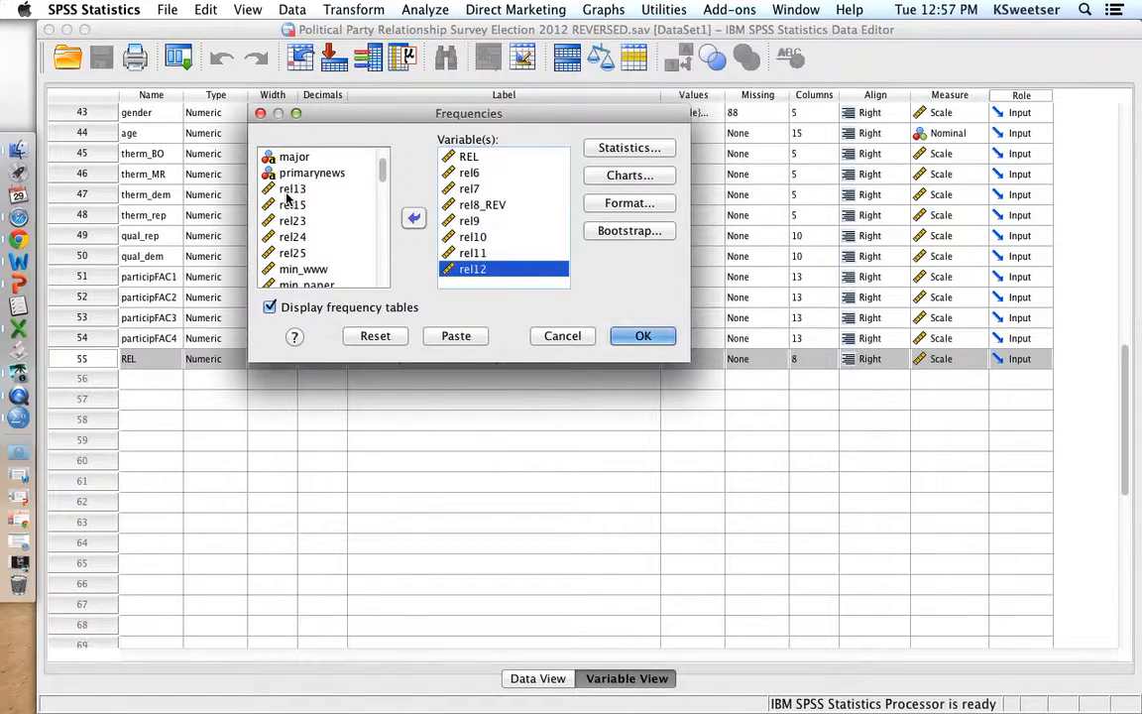
{"action": "double_click", "coordinate": [289, 190]}
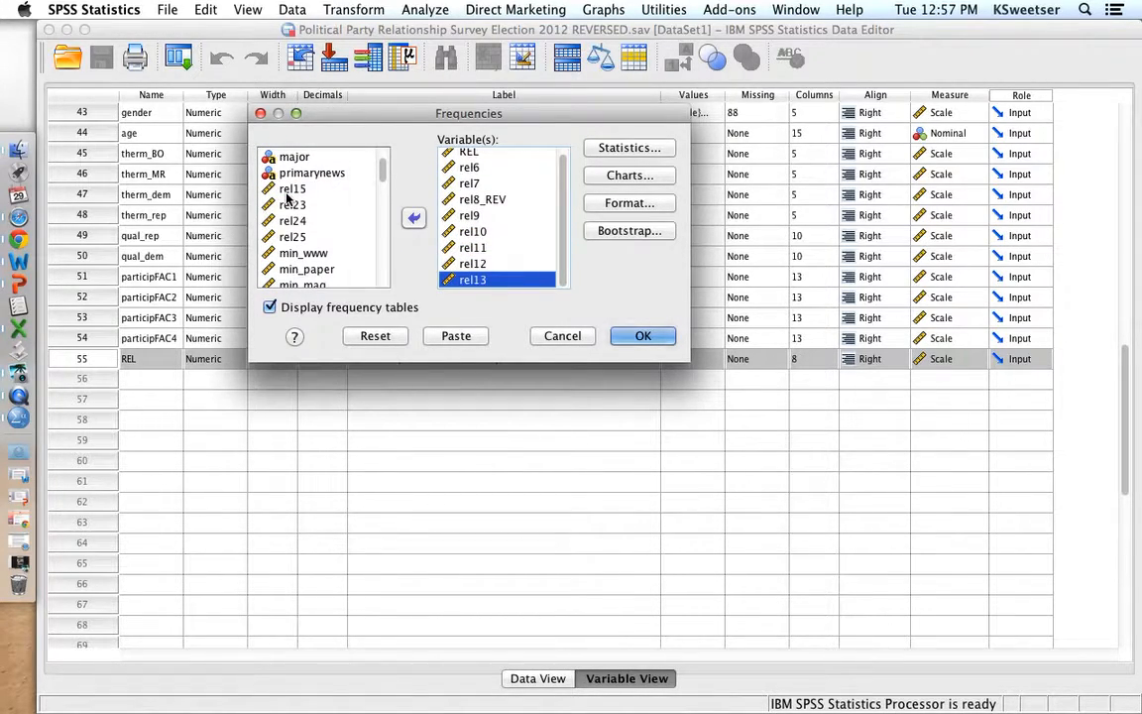
{"action": "double_click", "coordinate": [289, 190]}
{"action": "double_click", "coordinate": [287, 191]}
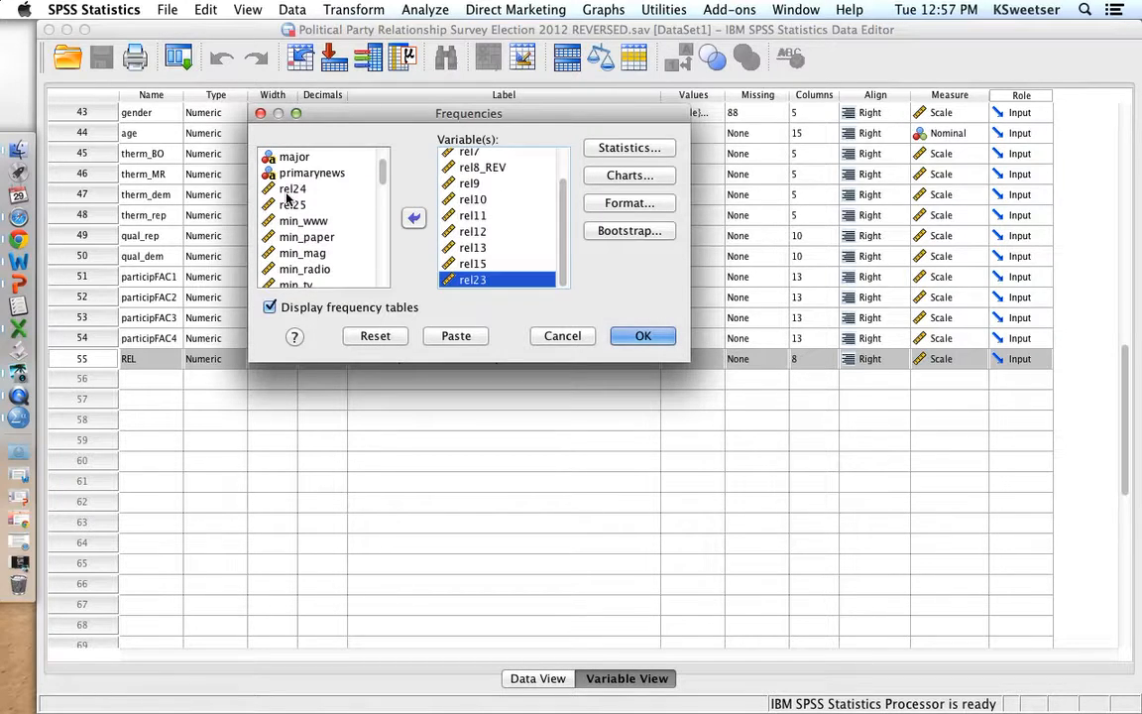
{"action": "double_click", "coordinate": [288, 190]}
{"action": "double_click", "coordinate": [286, 194]}
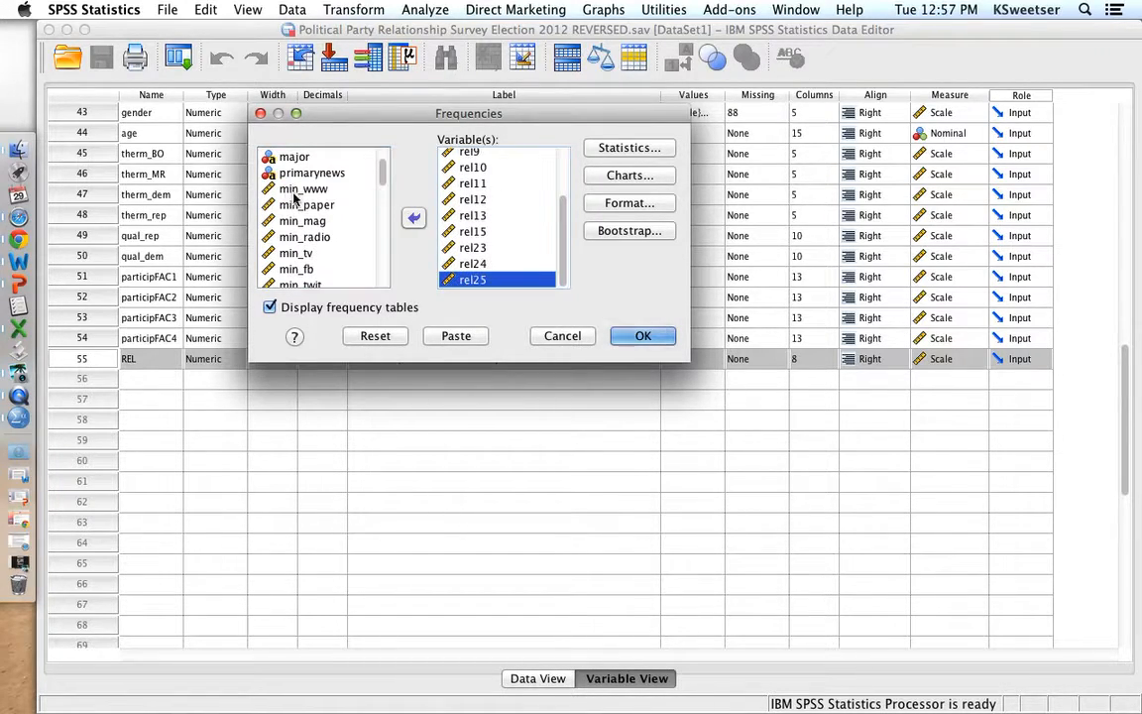
- Include the mean and standard deviation in the statistics and run the Frequencies analysis
{"action": "left_click", "coordinate": [620, 145]}
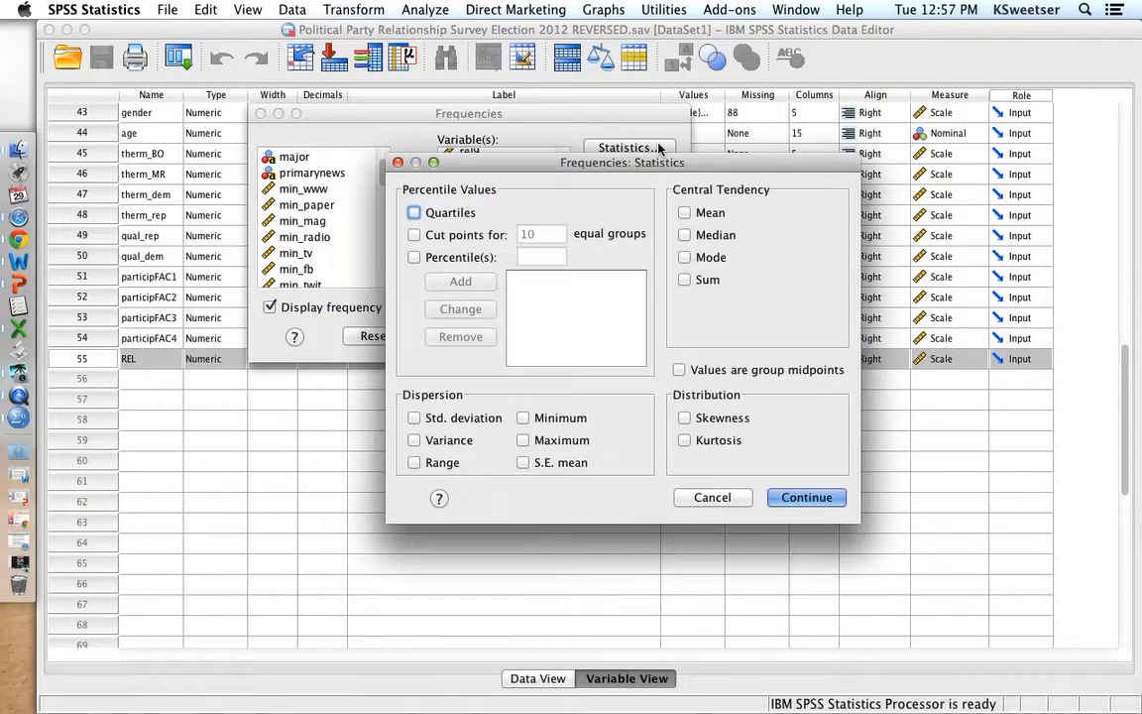
{"action": "left_click", "coordinate": [685, 212]}
{"action": "left_click", "coordinate": [429, 422]}
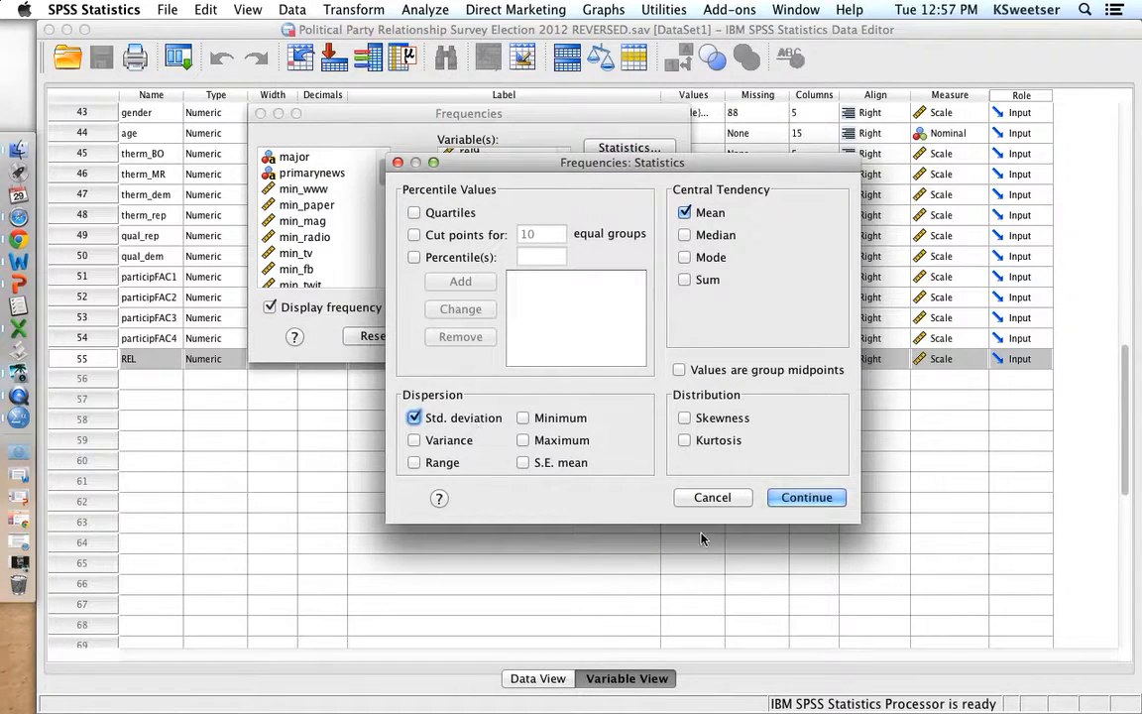
{"action": "left_click", "coordinate": [813, 499]}
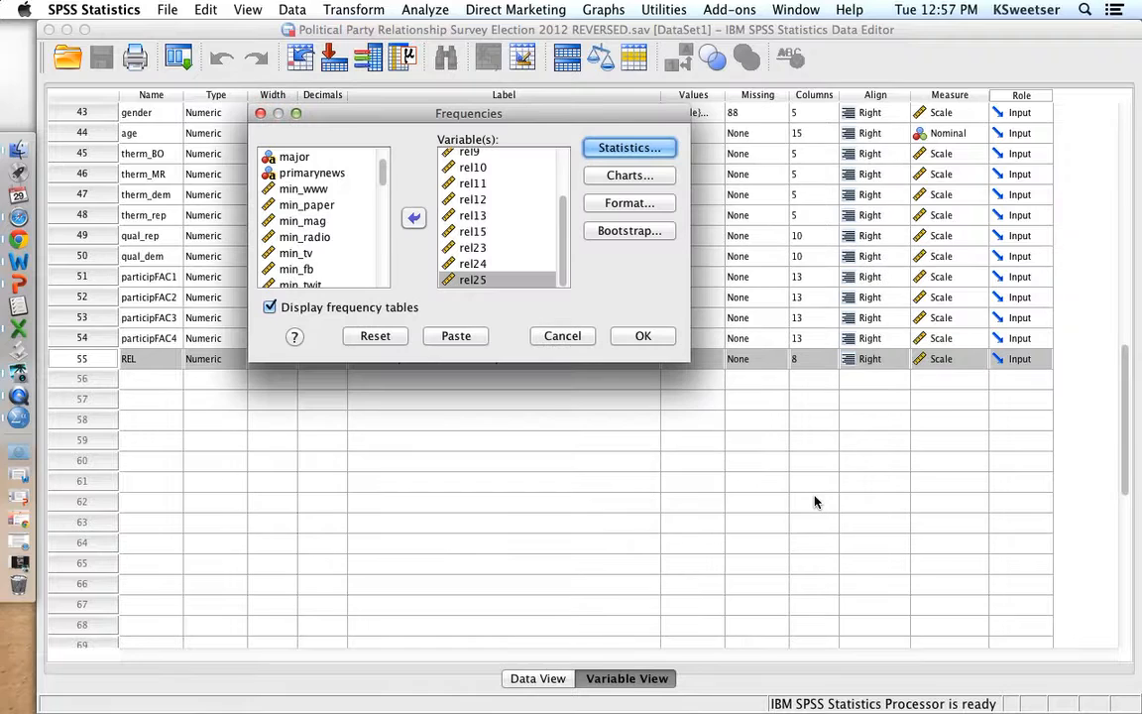
{"action": "left_click", "coordinate": [645, 339]}
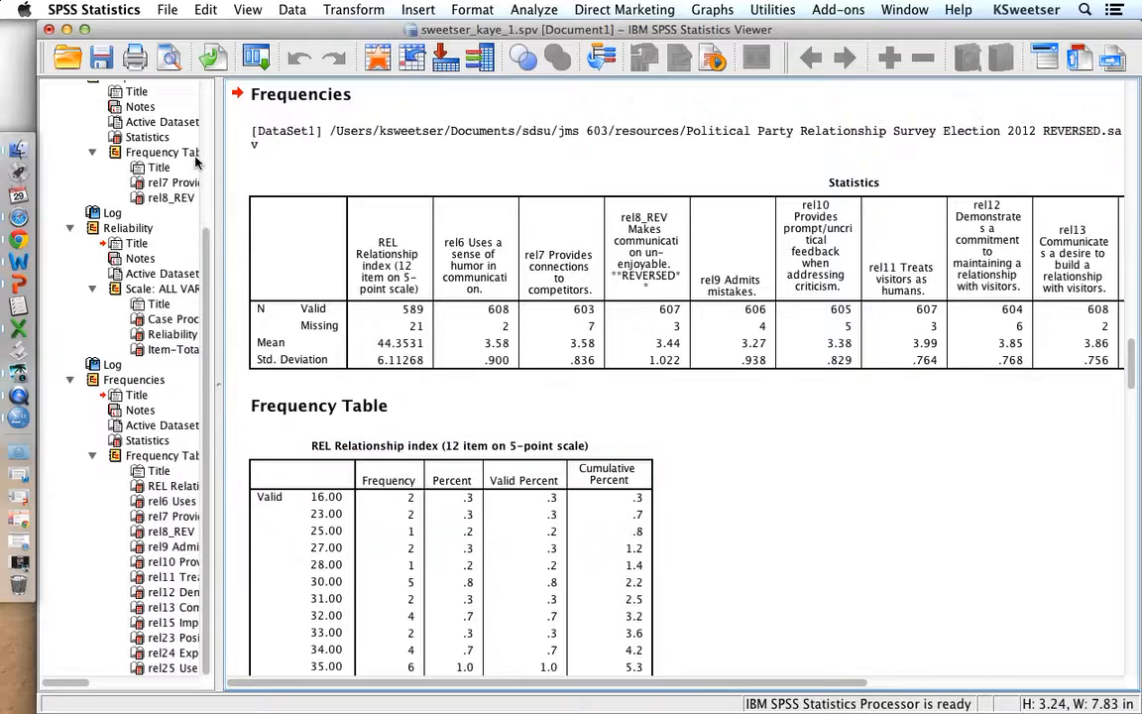
- Save the output document and export all of it as a PDF to the Desktop, changing the file name's number to 1
{"action": "left_click", "coordinate": [106, 61]}
{"action": "left_click", "coordinate": [167, 10]}
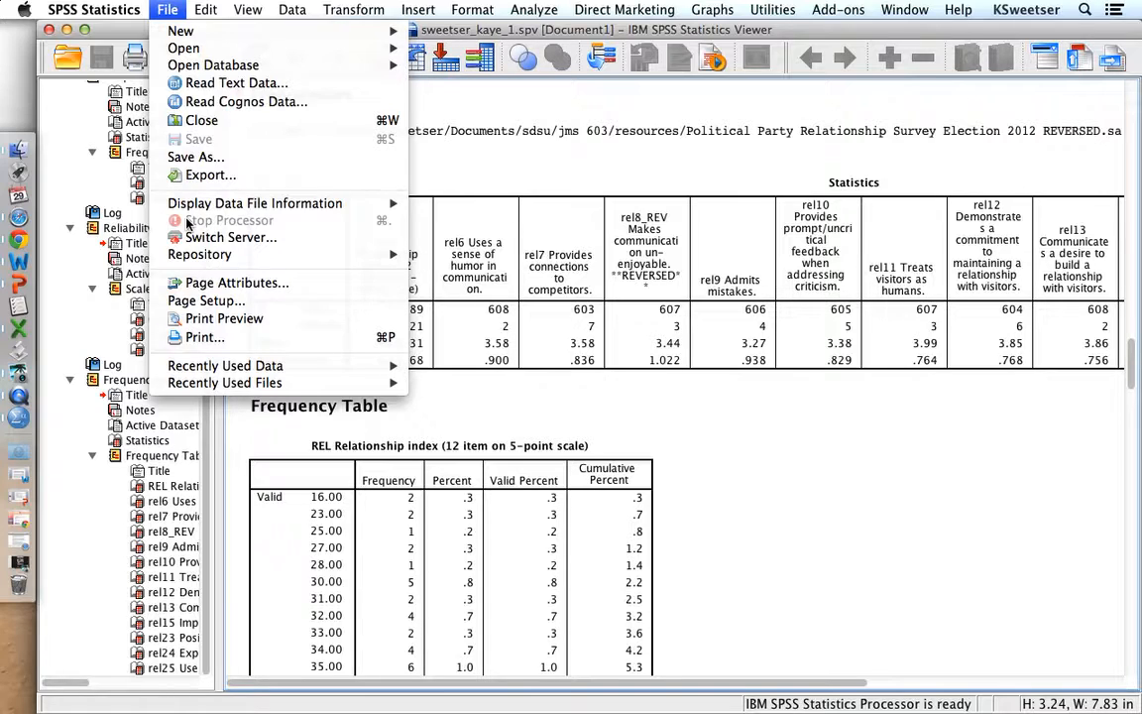
{"action": "left_click", "coordinate": [208, 175]}
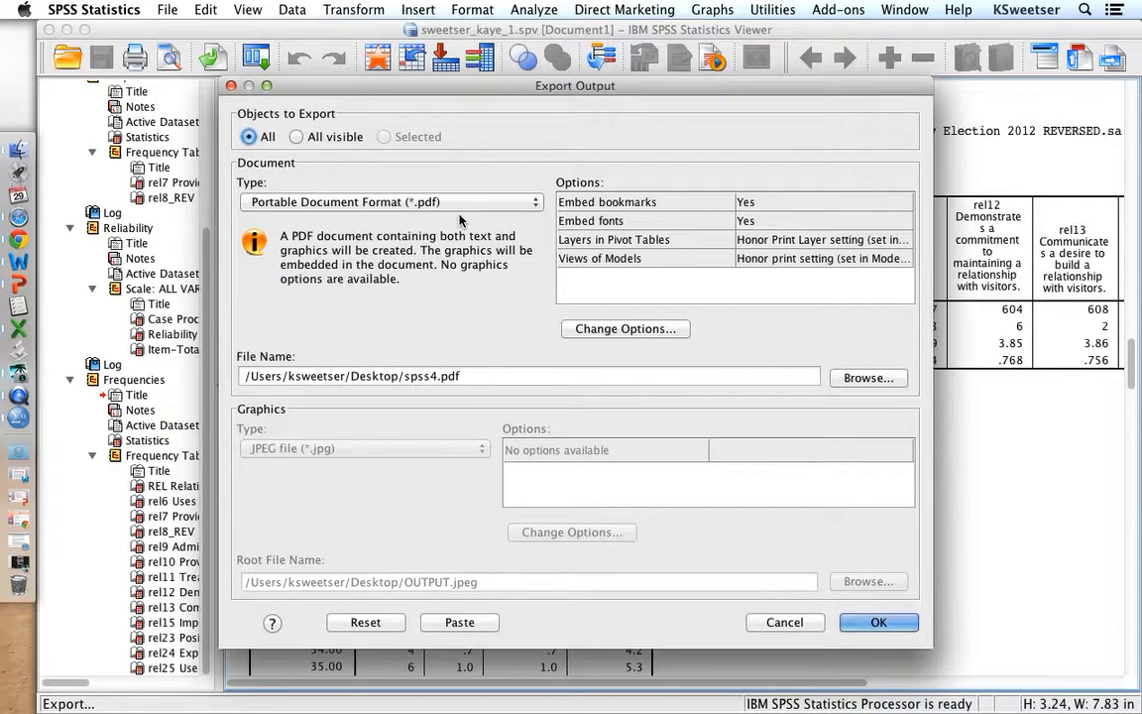
{"action": "triple_click", "coordinate": [432, 377]}
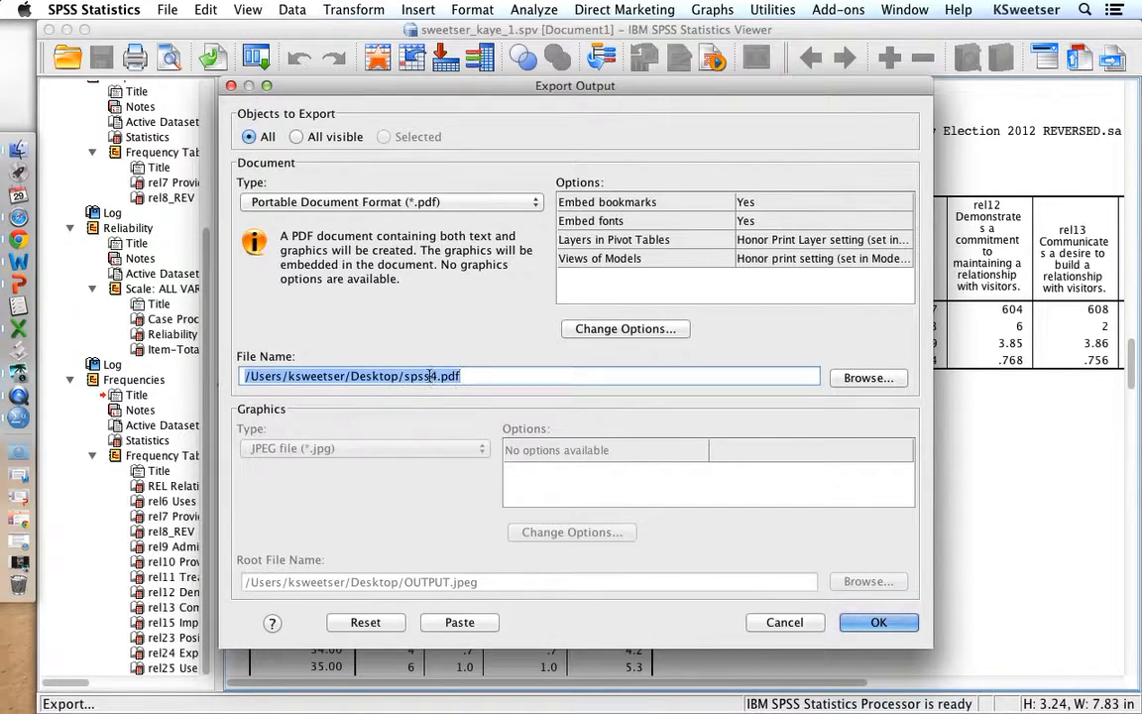
{"action": "left_click", "coordinate": [429, 376]}
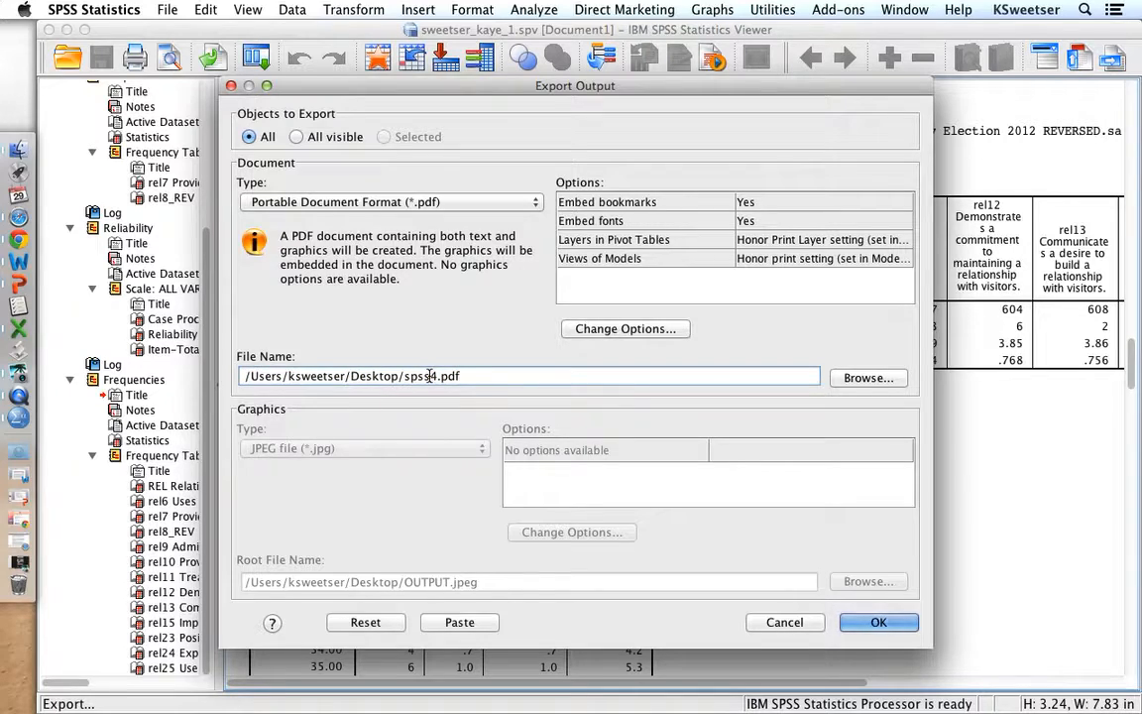
{"action": "key", "text": "BackSpace"}
{"action": "type", "text": "1"}
{"action": "left_click", "coordinate": [879, 622]}
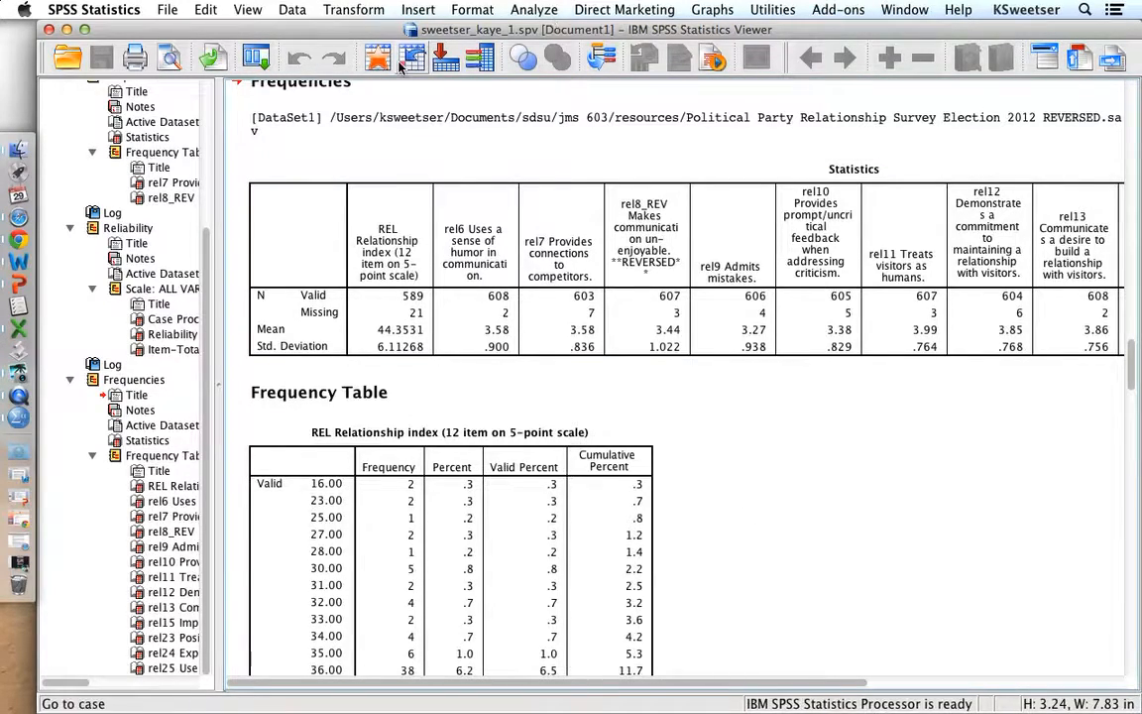
{"action": "left_click", "coordinate": [18, 394]}
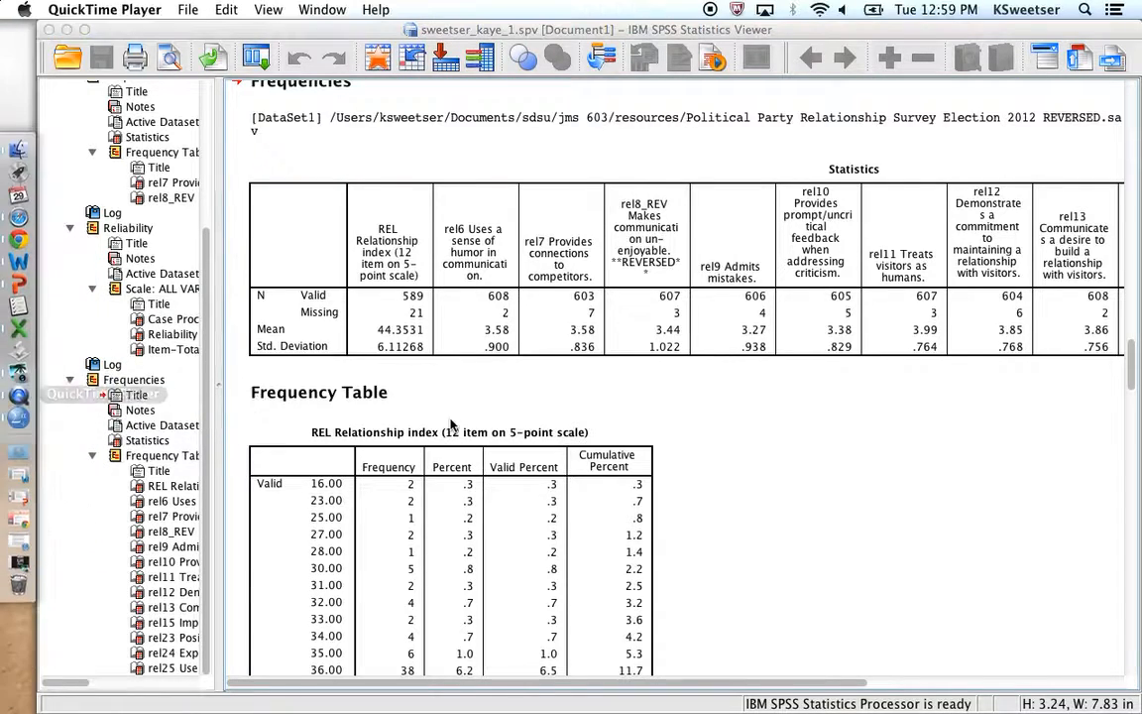